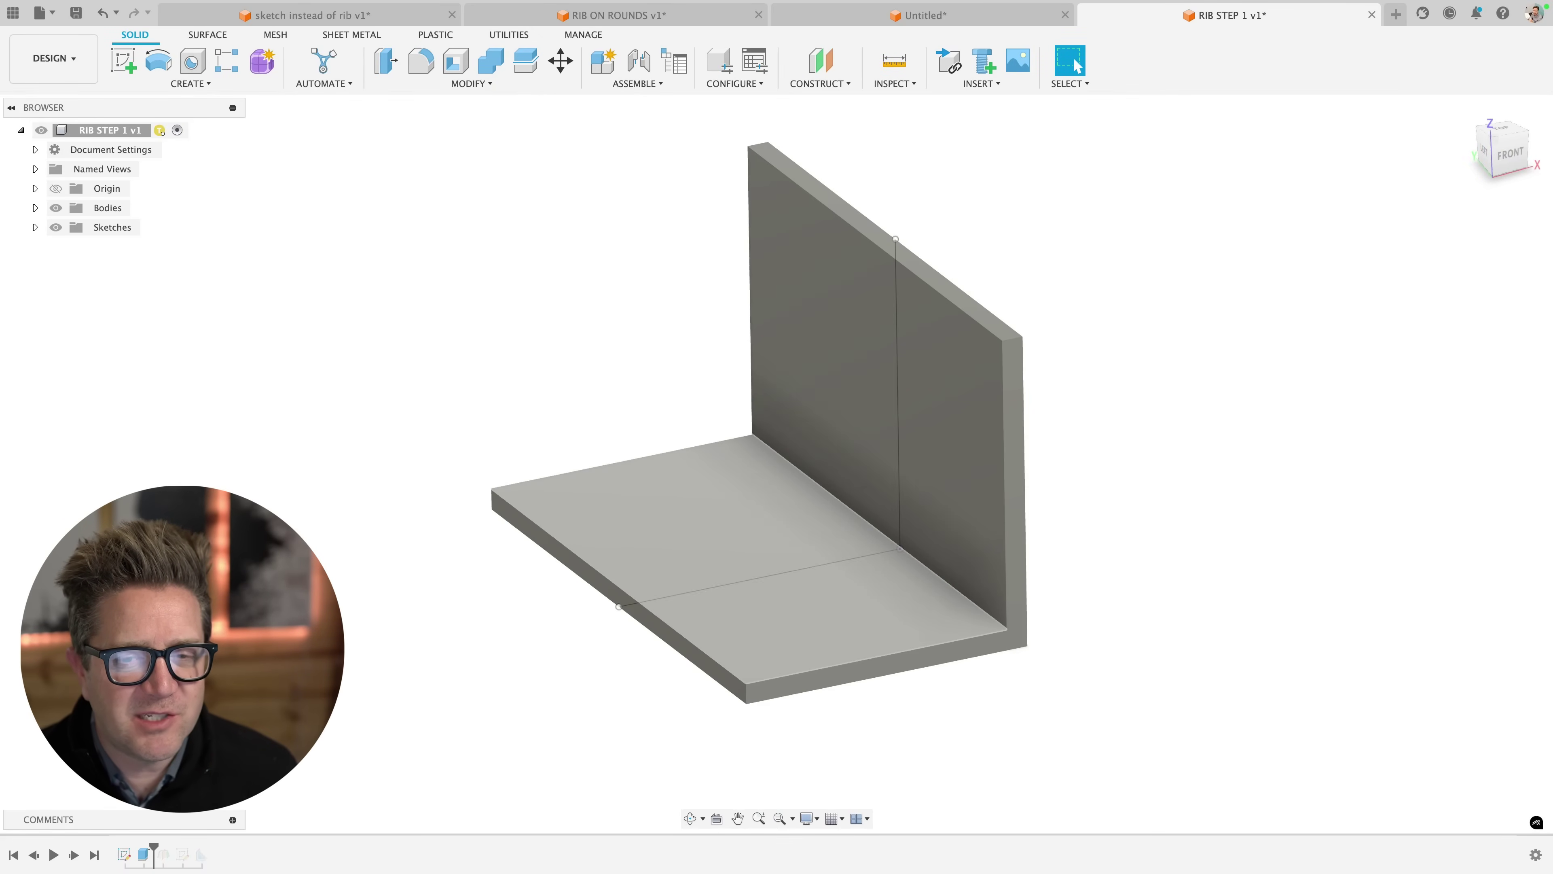
# Orbit the L-bracket to a more front-facing angle
pyautogui.keyDown('shift'); pyautogui.moveTo(722, 423); pyautogui.dragTo(764, 424, button='middle'); pyautogui.keyUp('shift')
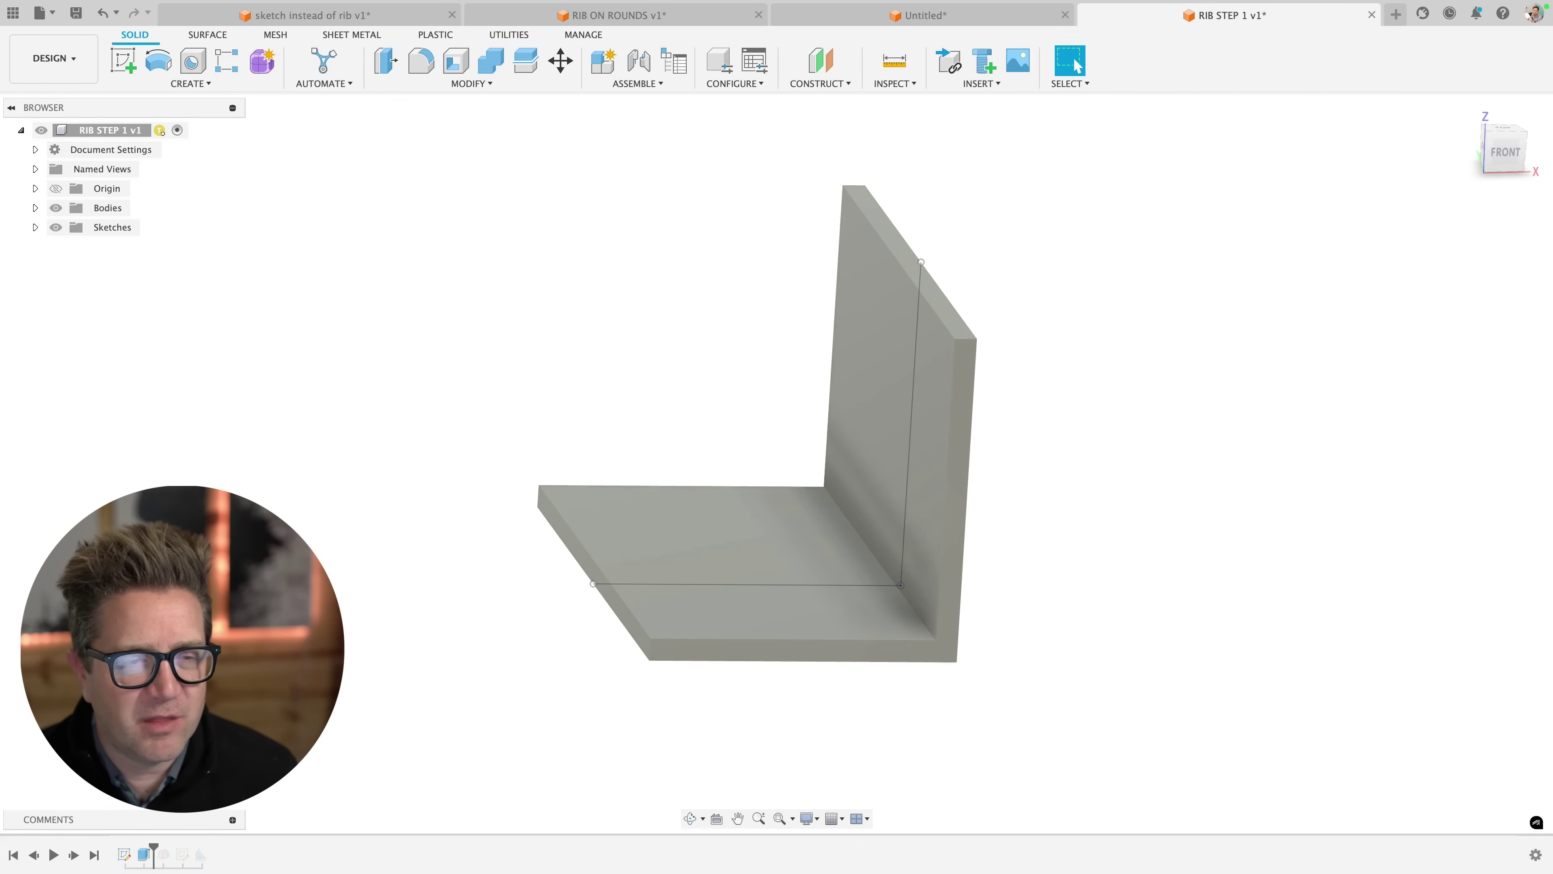
# On the front plane, draw a diagonal line closing a triangle between the bracket's base and wall
pyautogui.click(122, 65)
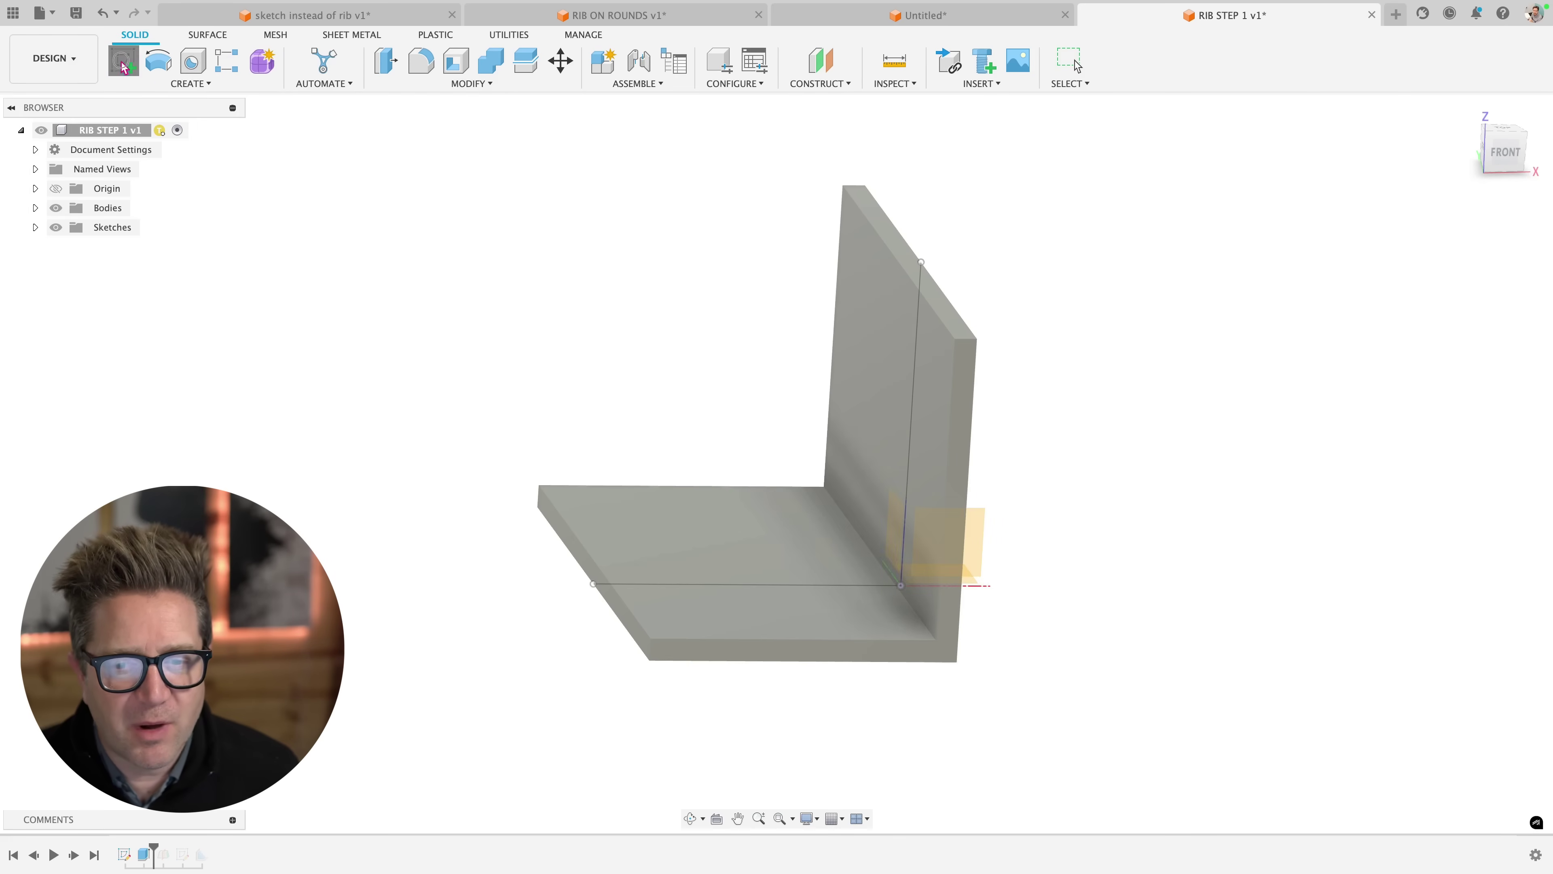
pyautogui.click(972, 543)
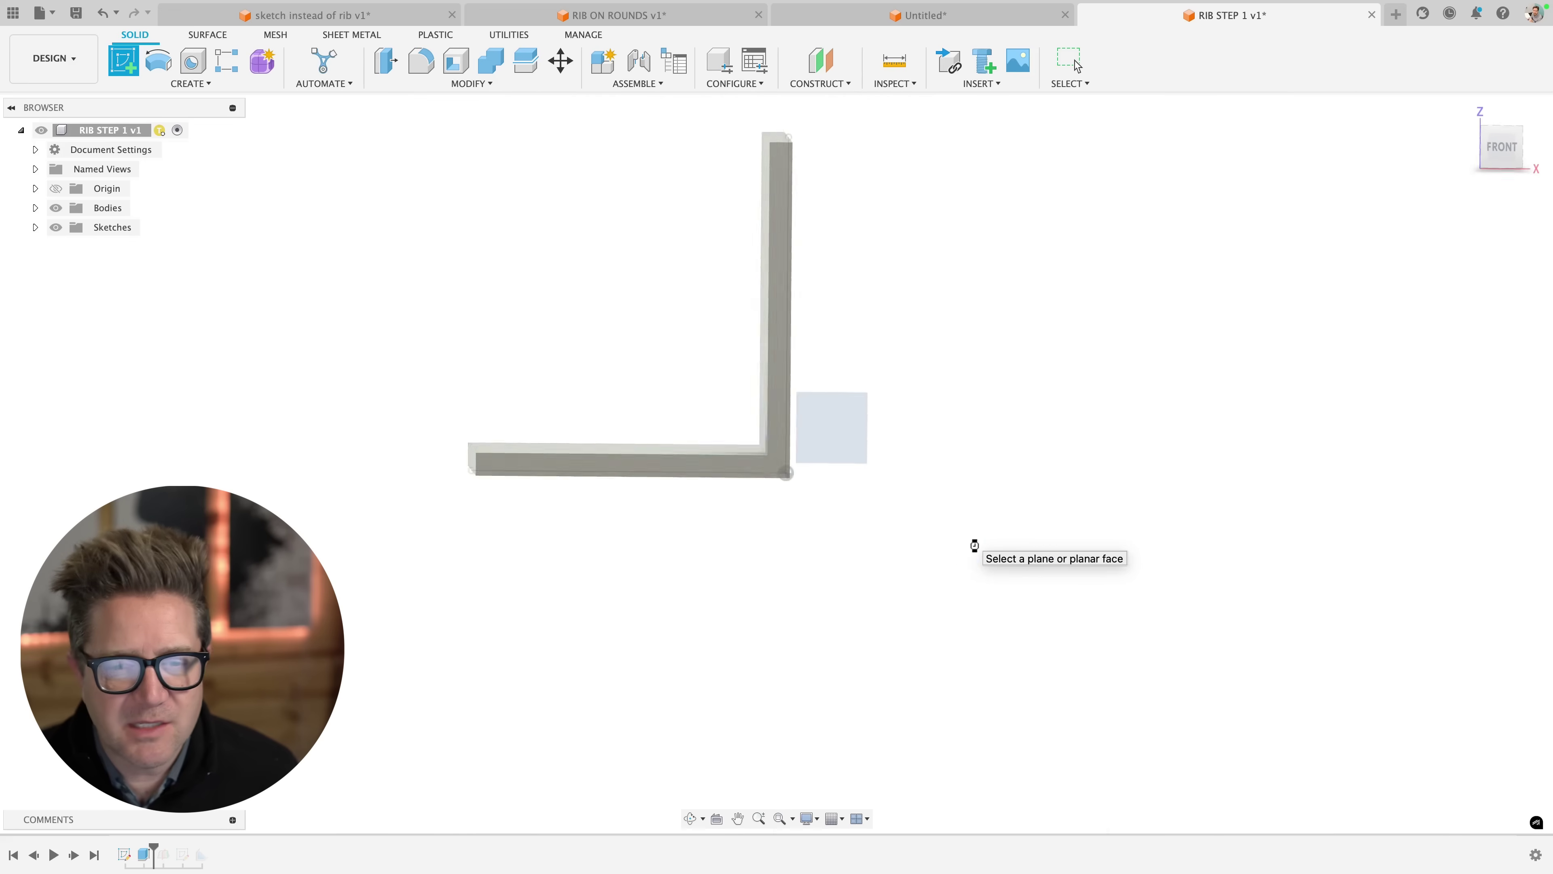
pyautogui.click(123, 61)
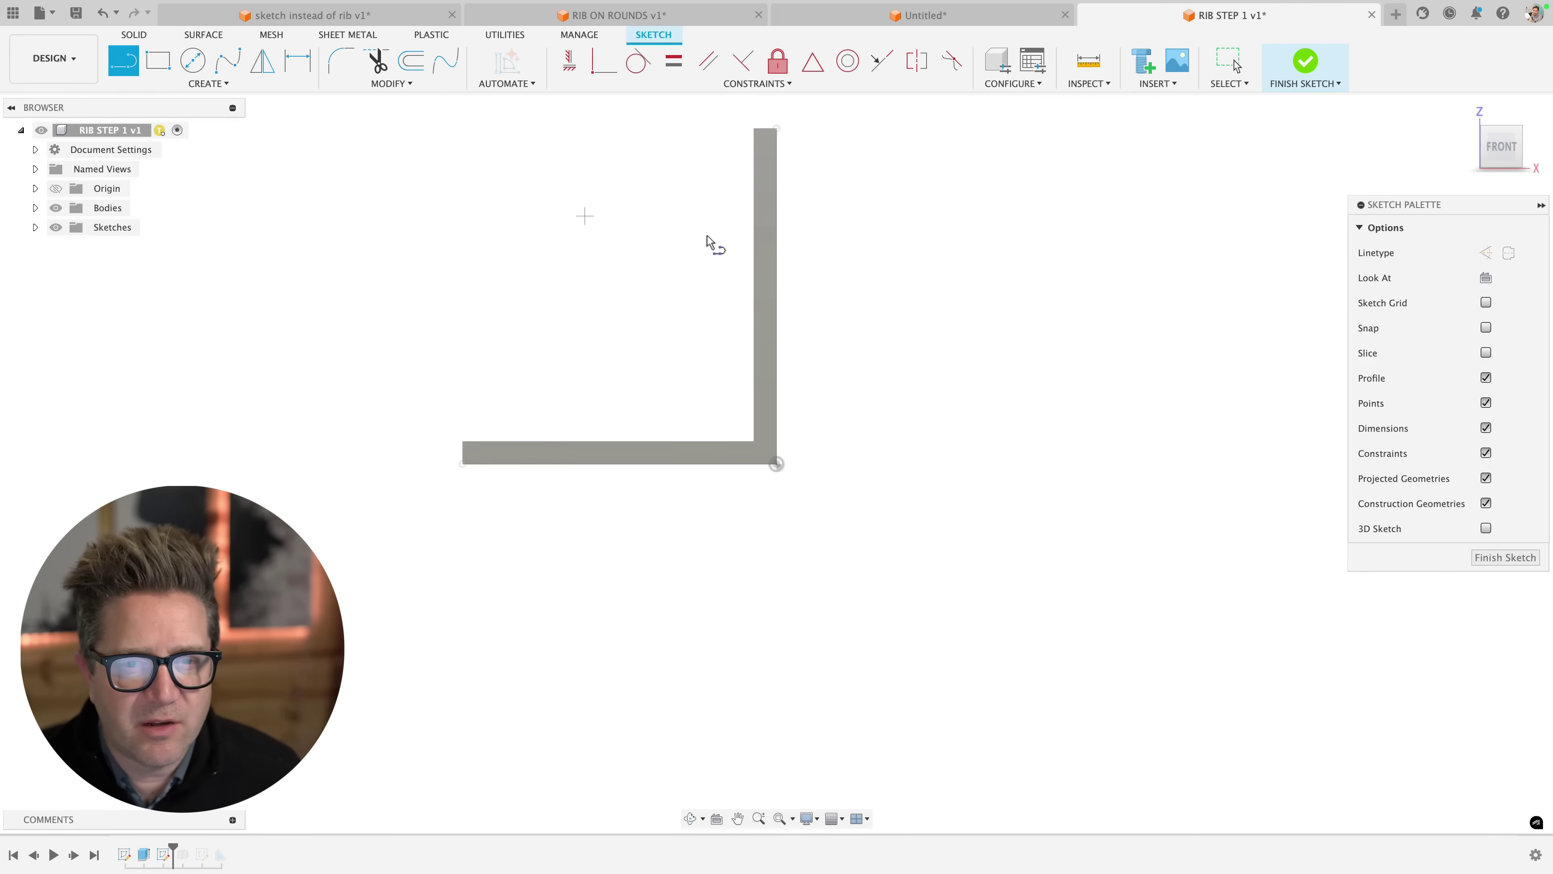
pyautogui.click(753, 221)
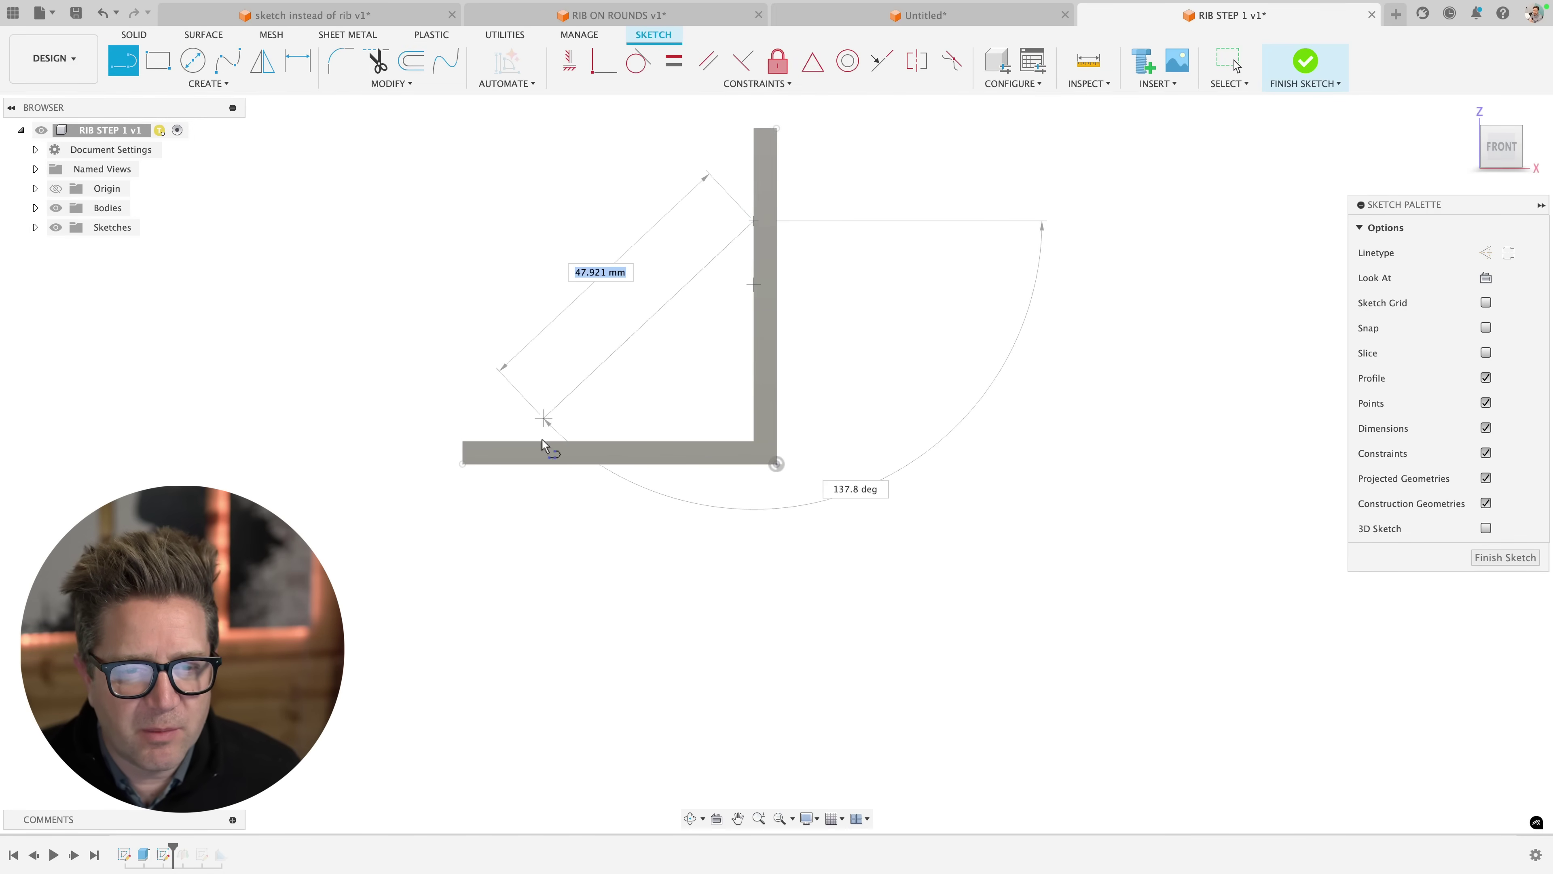
pyautogui.doubleClick(535, 440)
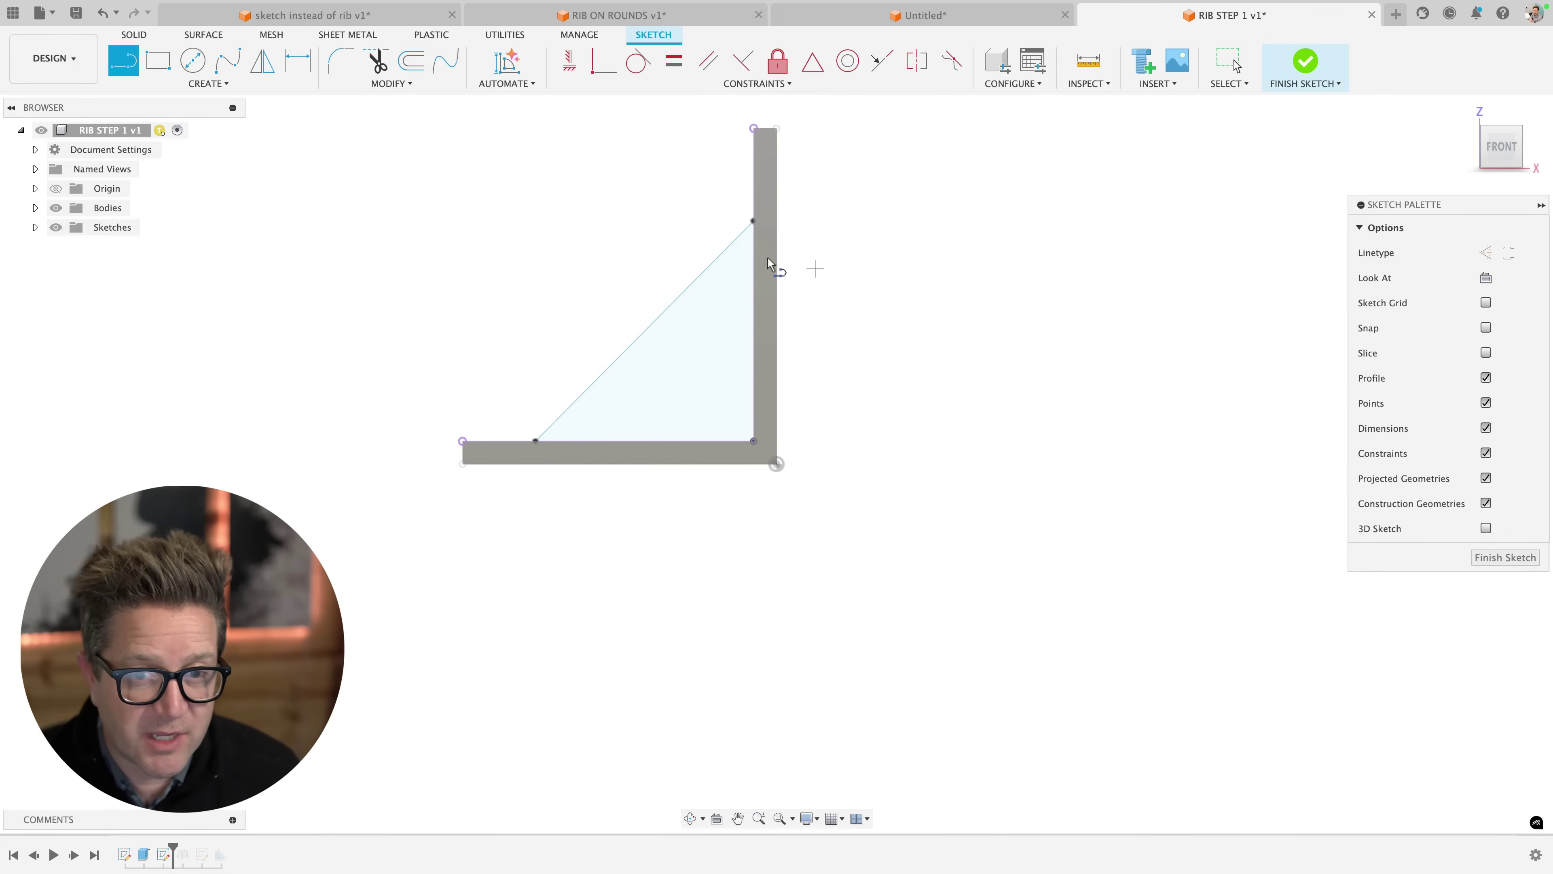
pyautogui.press('Escape')
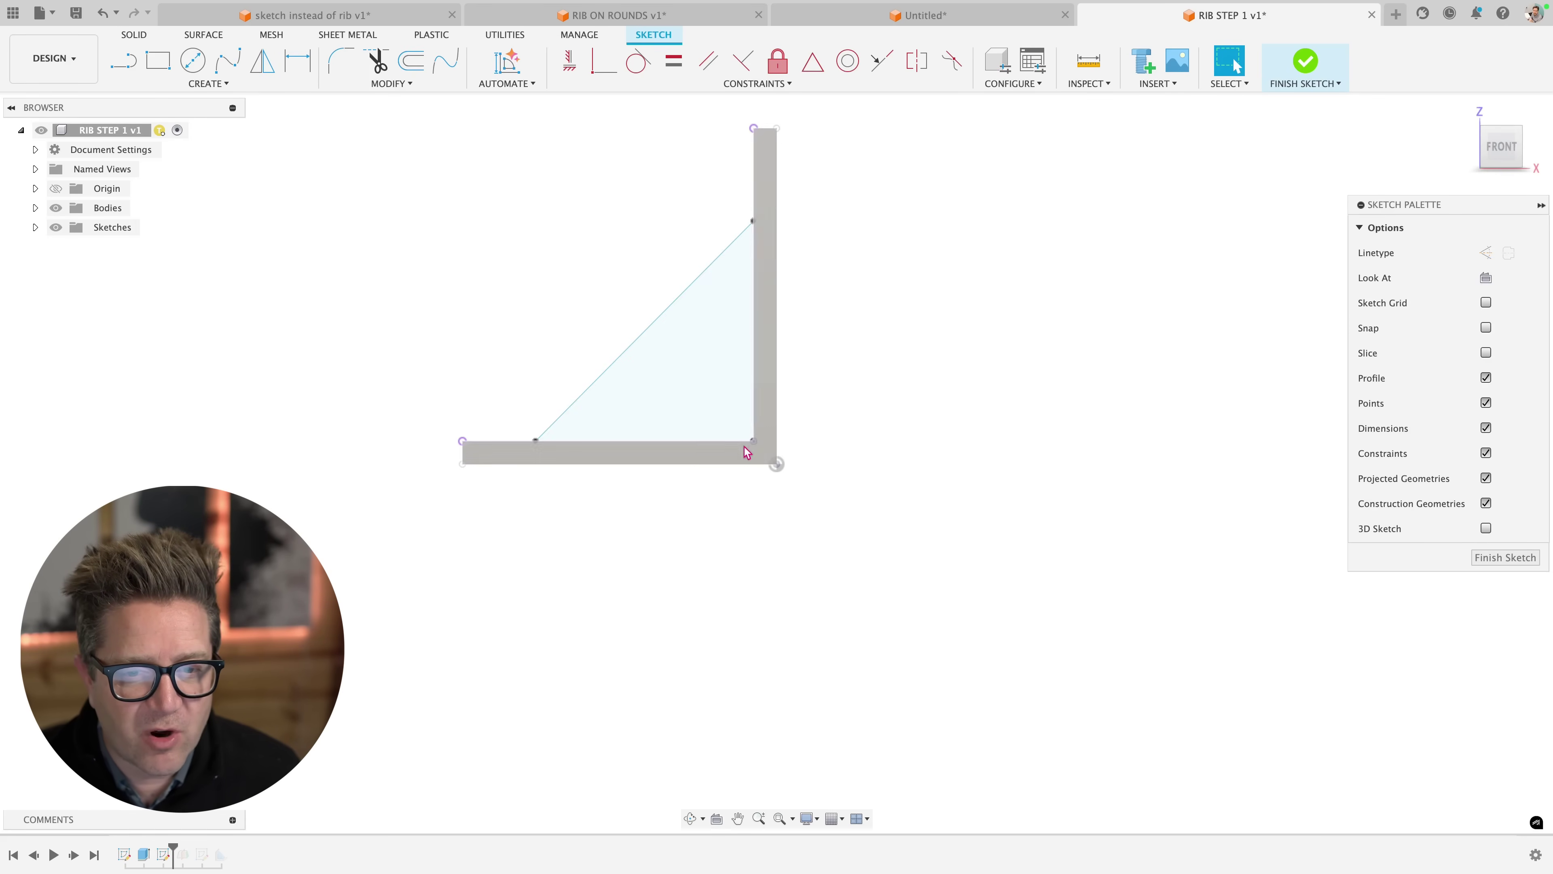
pyautogui.keyDown('shift'); pyautogui.moveTo(678, 444); pyautogui.dragTo(835, 347, button='middle'); pyautogui.keyUp('shift')
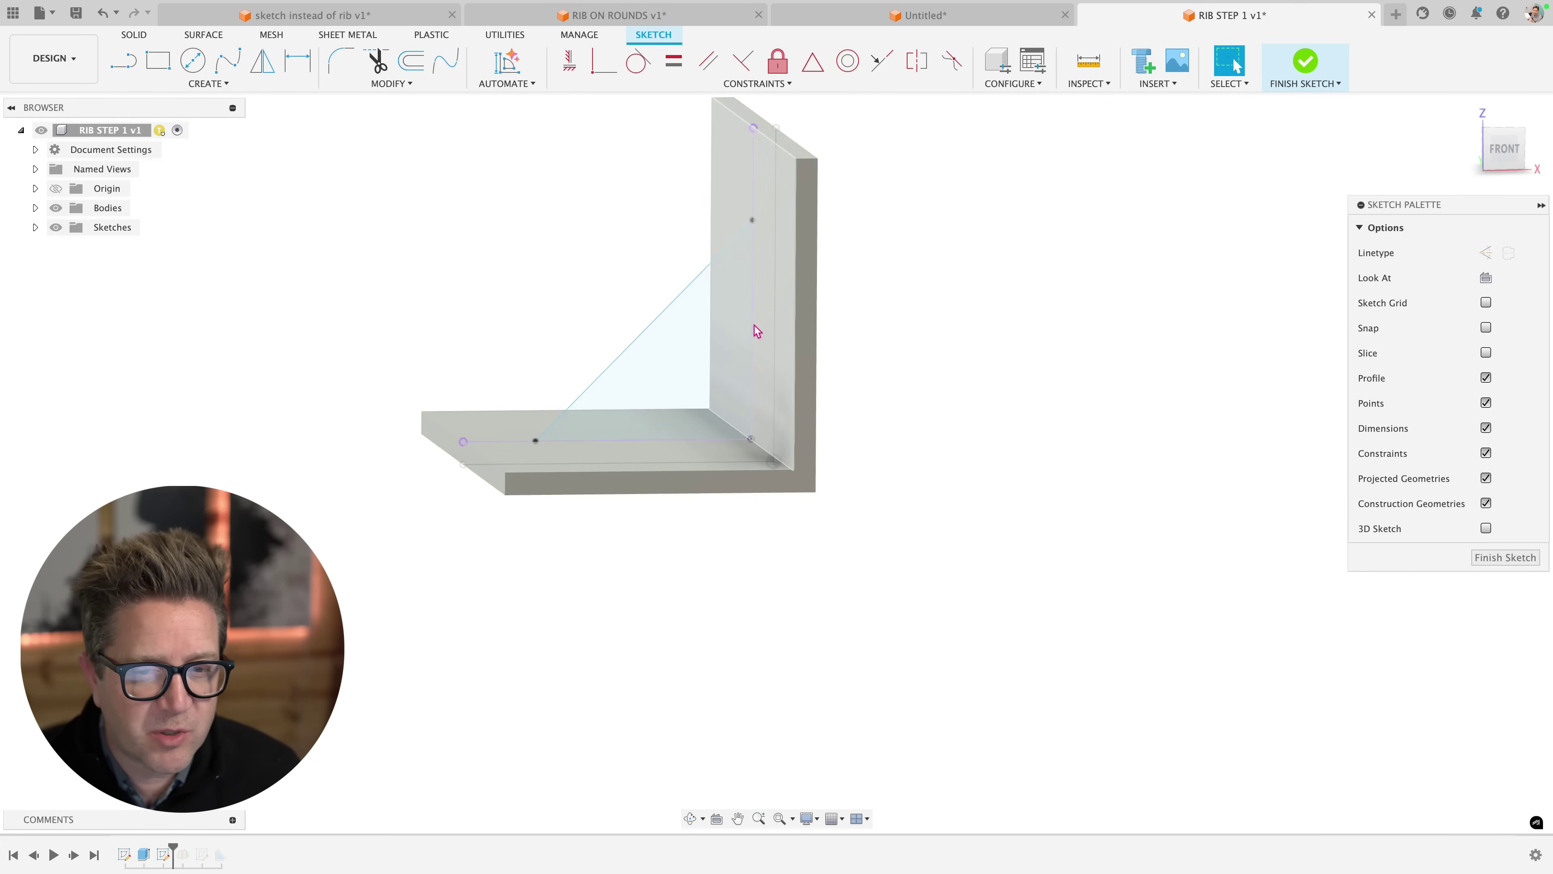
pyautogui.scroll(3, 756, 278)
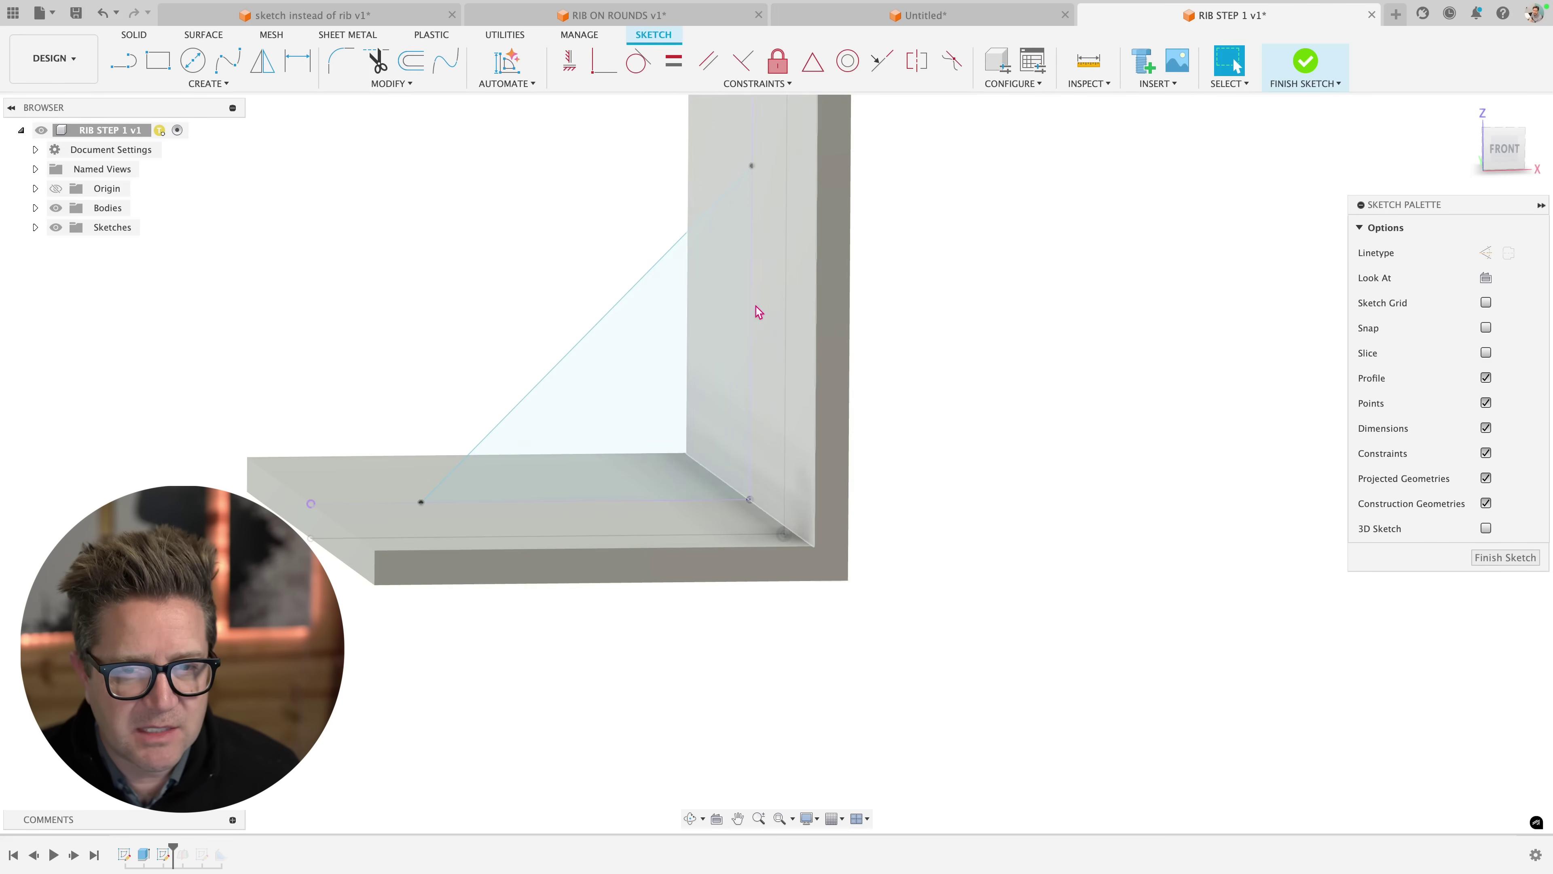
pyautogui.keyDown('shift'); pyautogui.moveTo(925, 296); pyautogui.dragTo(950, 312, button='middle'); pyautogui.keyUp('shift')
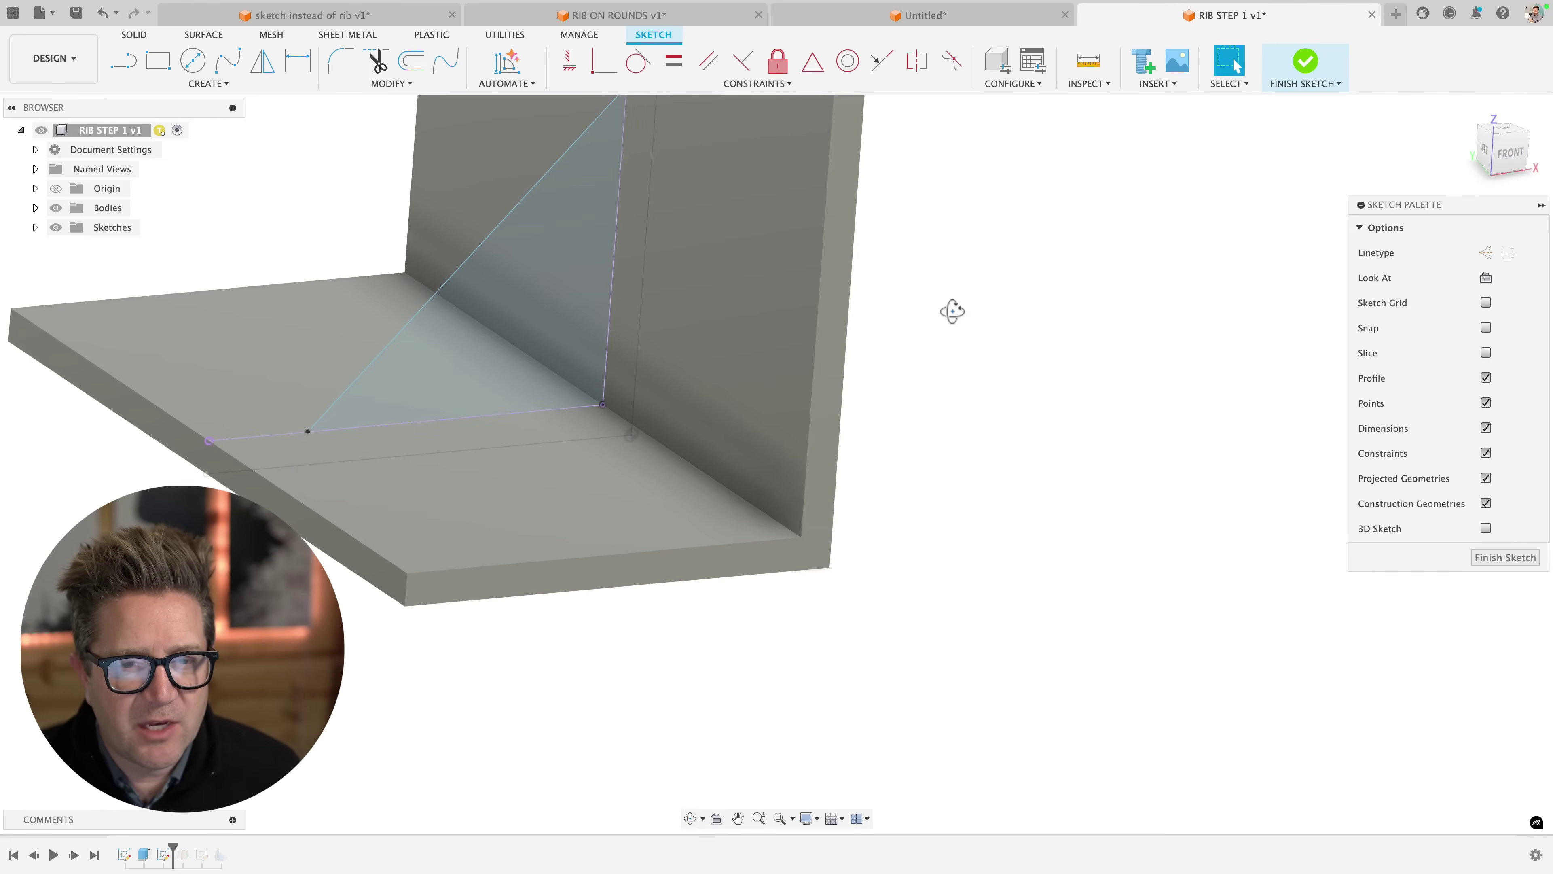
# Extrude the triangle profile 11 mm as a Join to form the gusset
pyautogui.press('e')
pyautogui.click(583, 269)
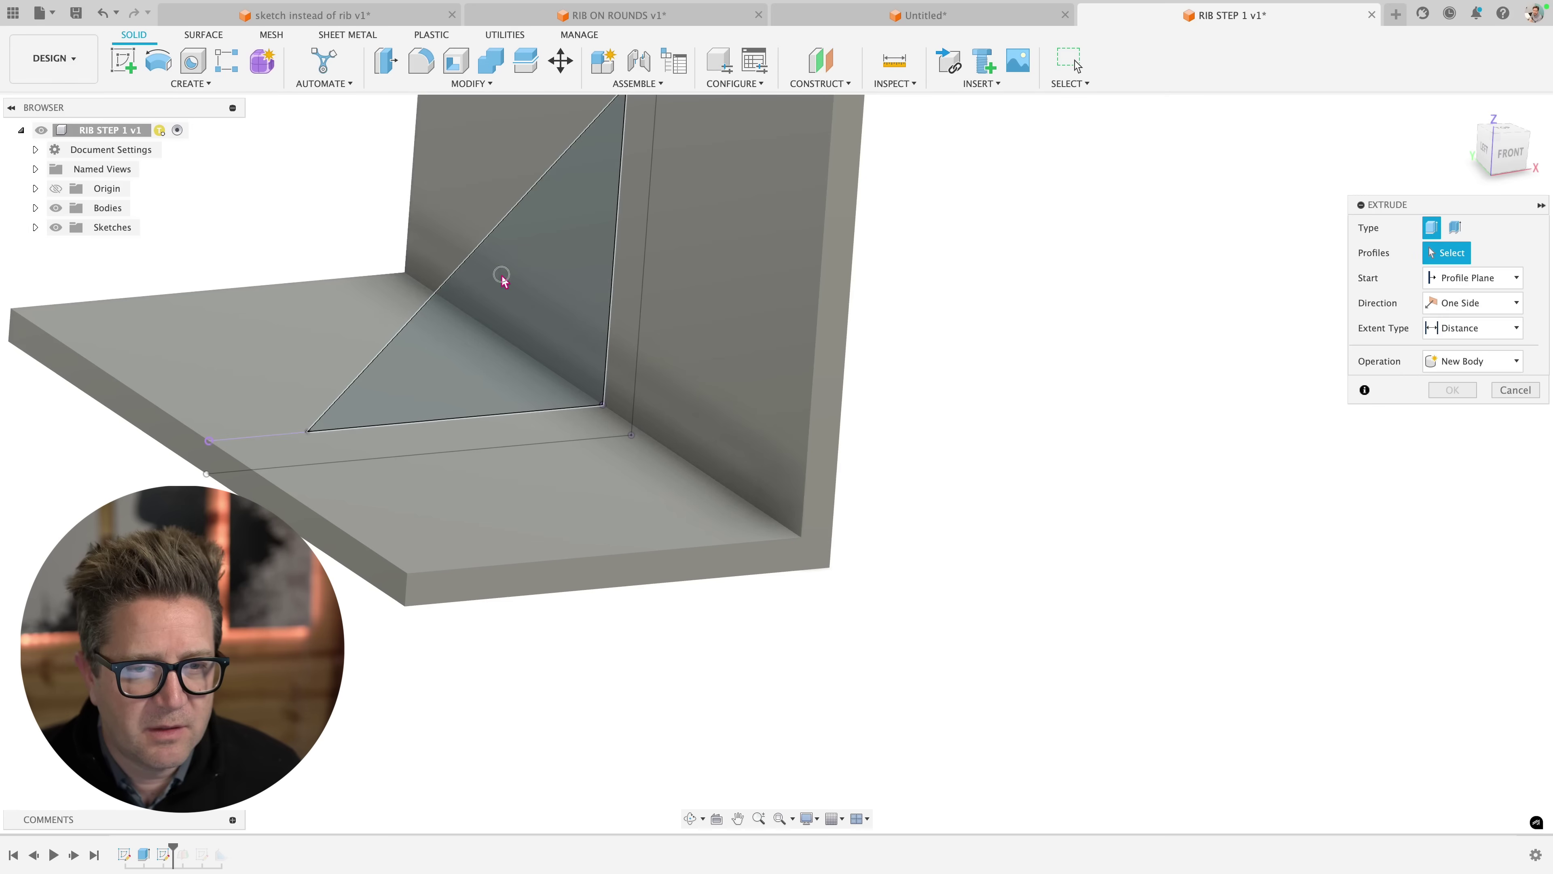
pyautogui.click(502, 277)
pyautogui.moveTo(459, 257); pyautogui.dragTo(511, 295)
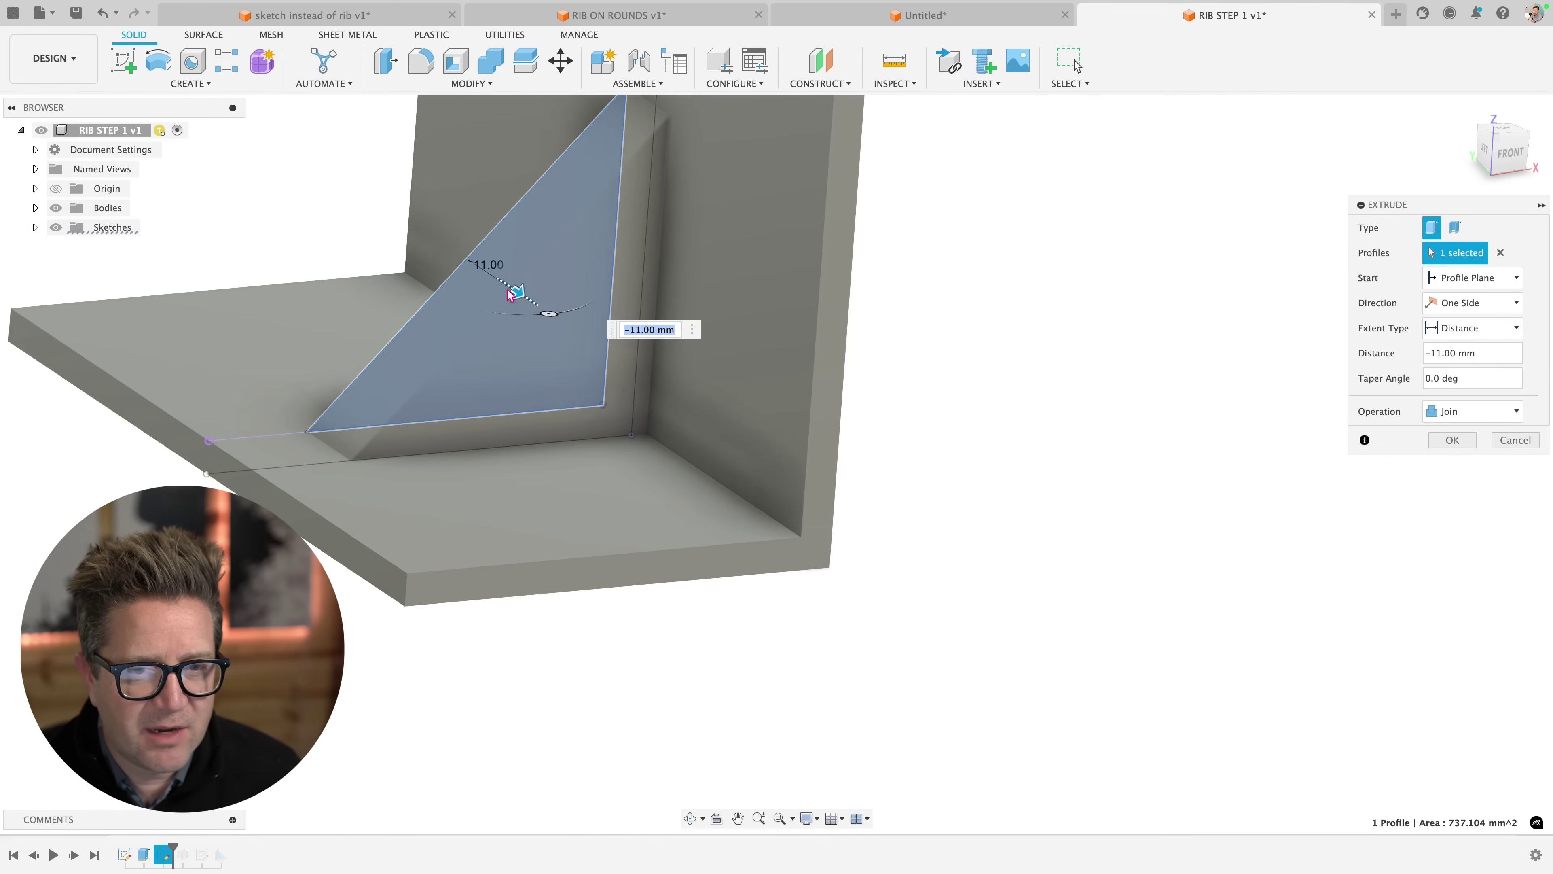
pyautogui.click(1452, 440)
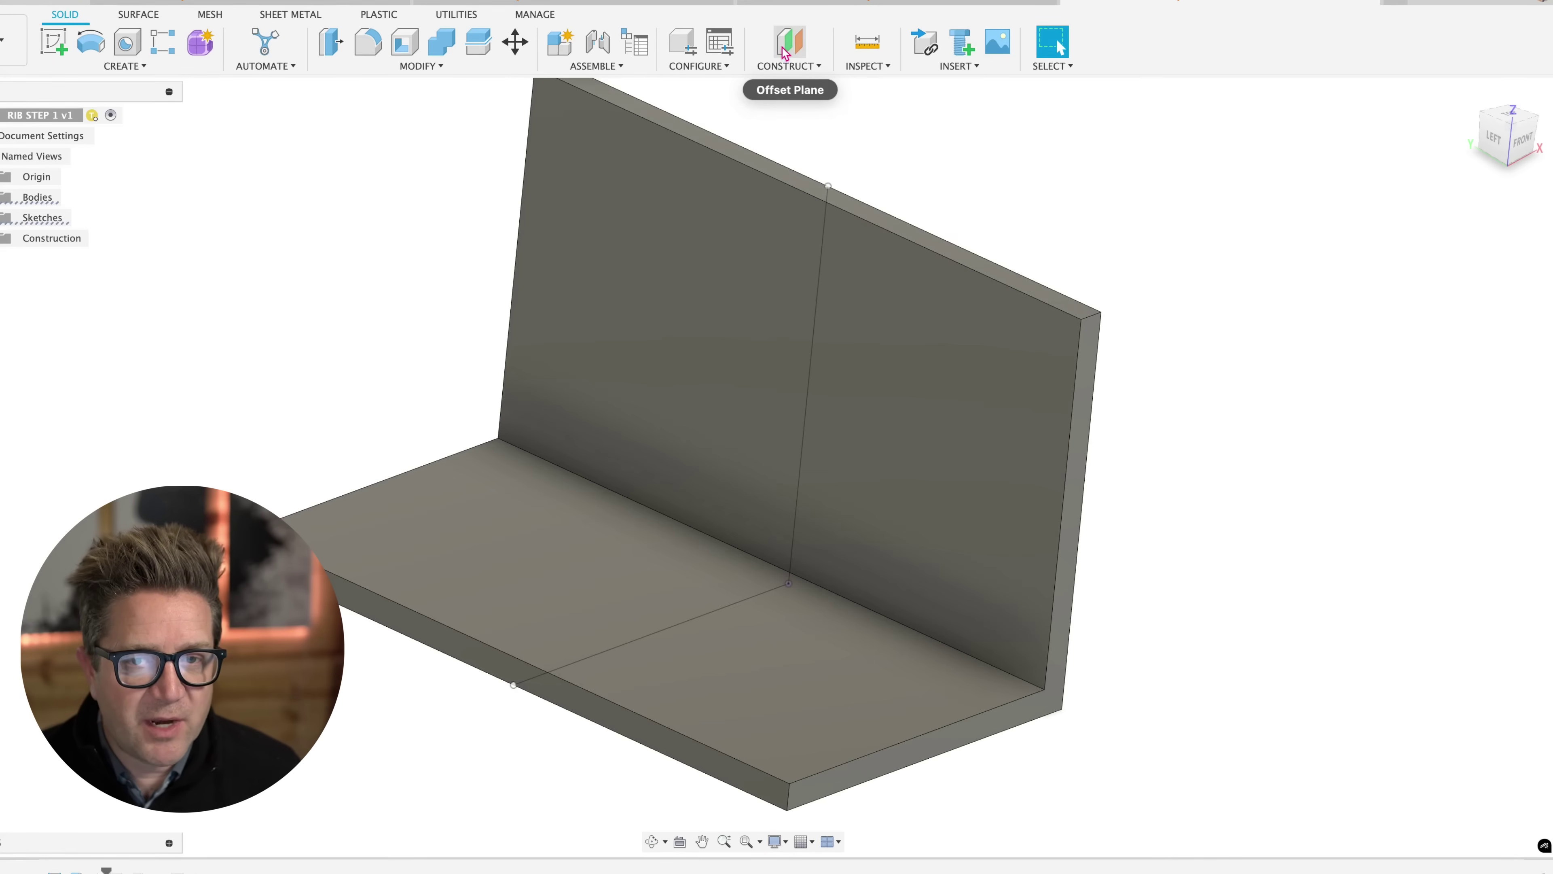
# Create a midplane between the wall's two end faces and start a sketch on it
pyautogui.click(785, 54)
pyautogui.click(788, 66)
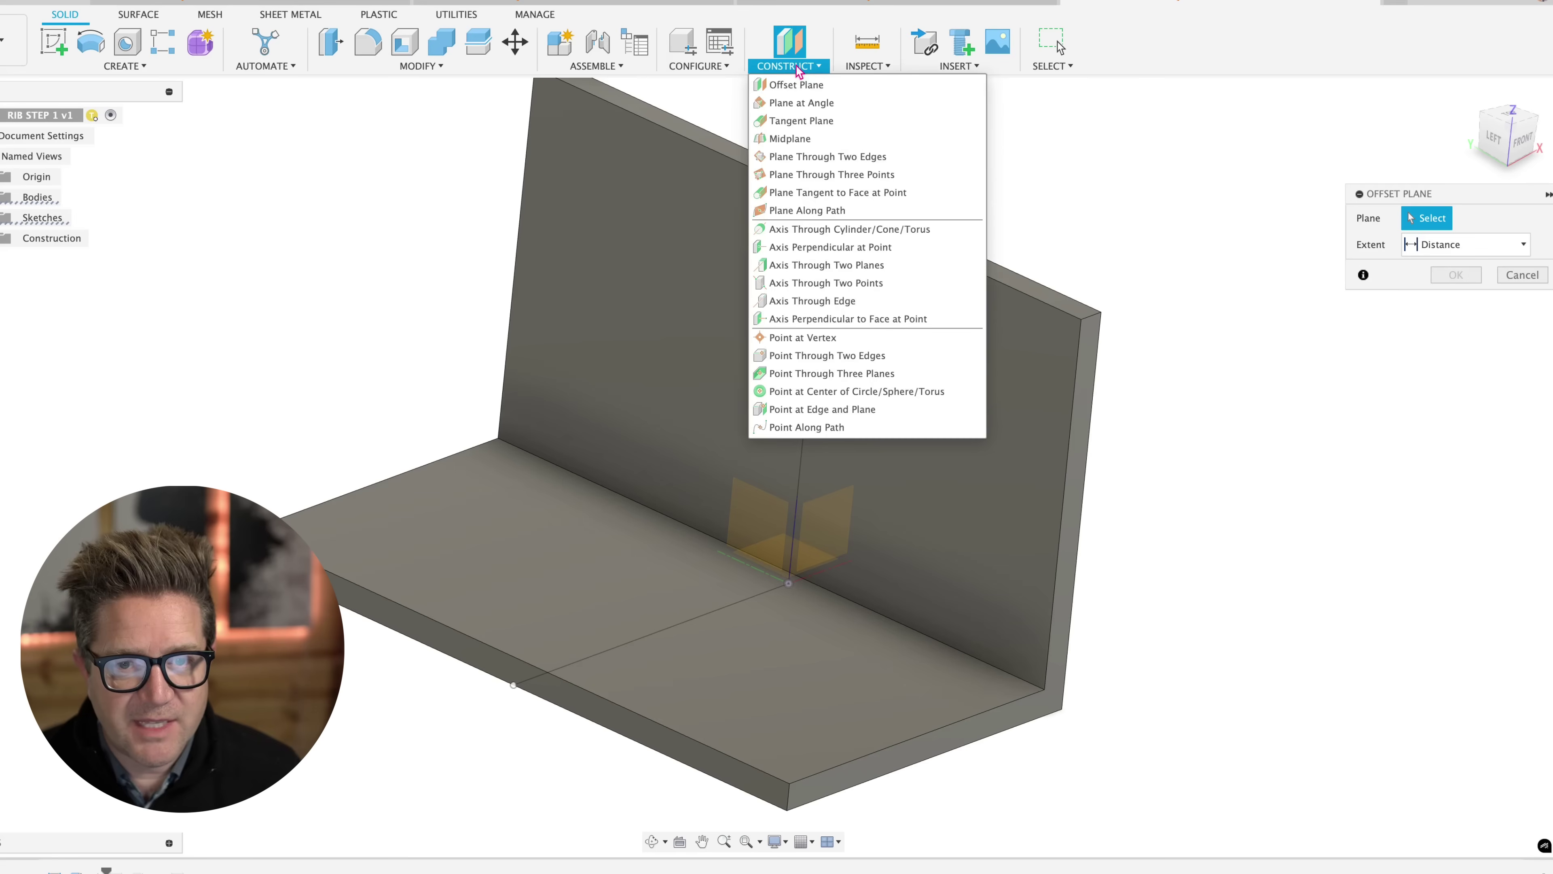
pyautogui.click(798, 140)
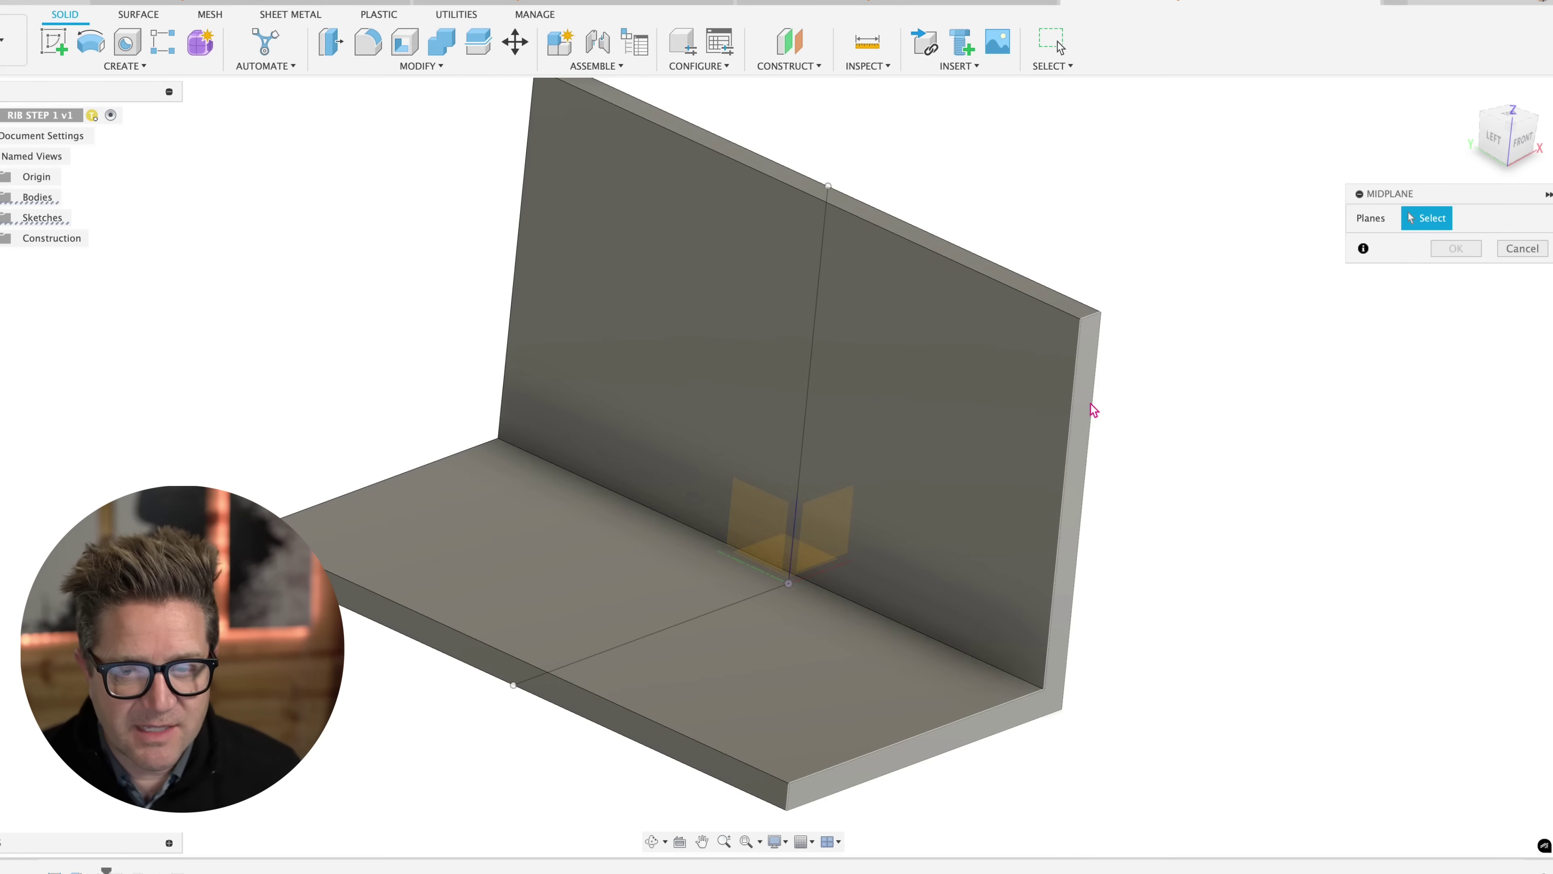
pyautogui.click(1093, 410)
pyautogui.keyDown('shift'); pyautogui.moveTo(704, 343); pyautogui.dragTo(579, 326, button='middle'); pyautogui.keyUp('shift')
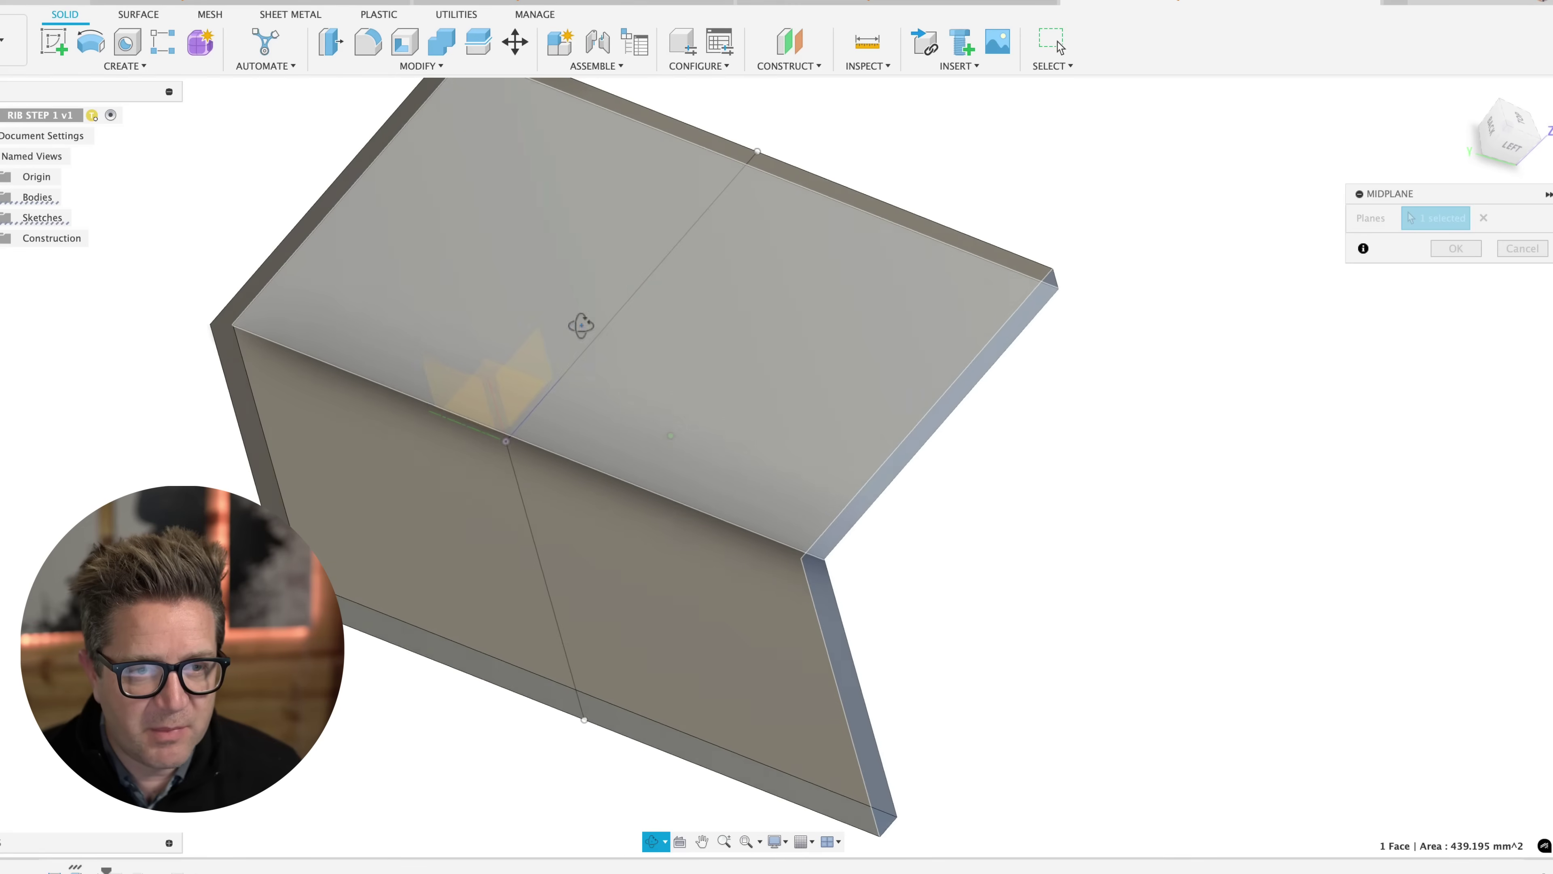
pyautogui.click(260, 295)
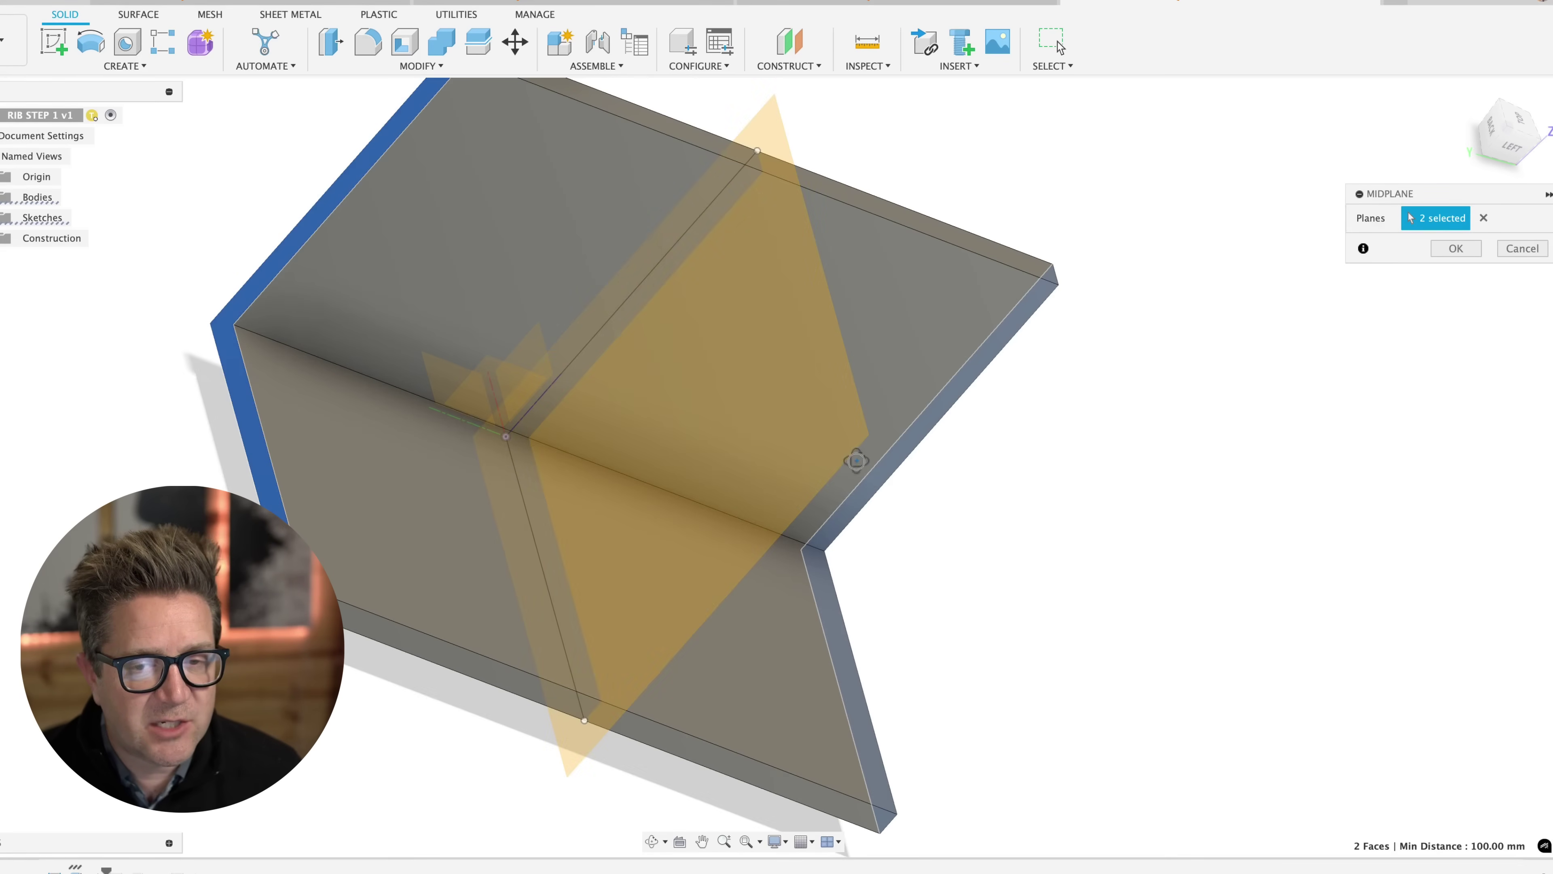
pyautogui.keyDown('shift'); pyautogui.moveTo(683, 397); pyautogui.dragTo(743, 417, button='middle'); pyautogui.keyUp('shift')
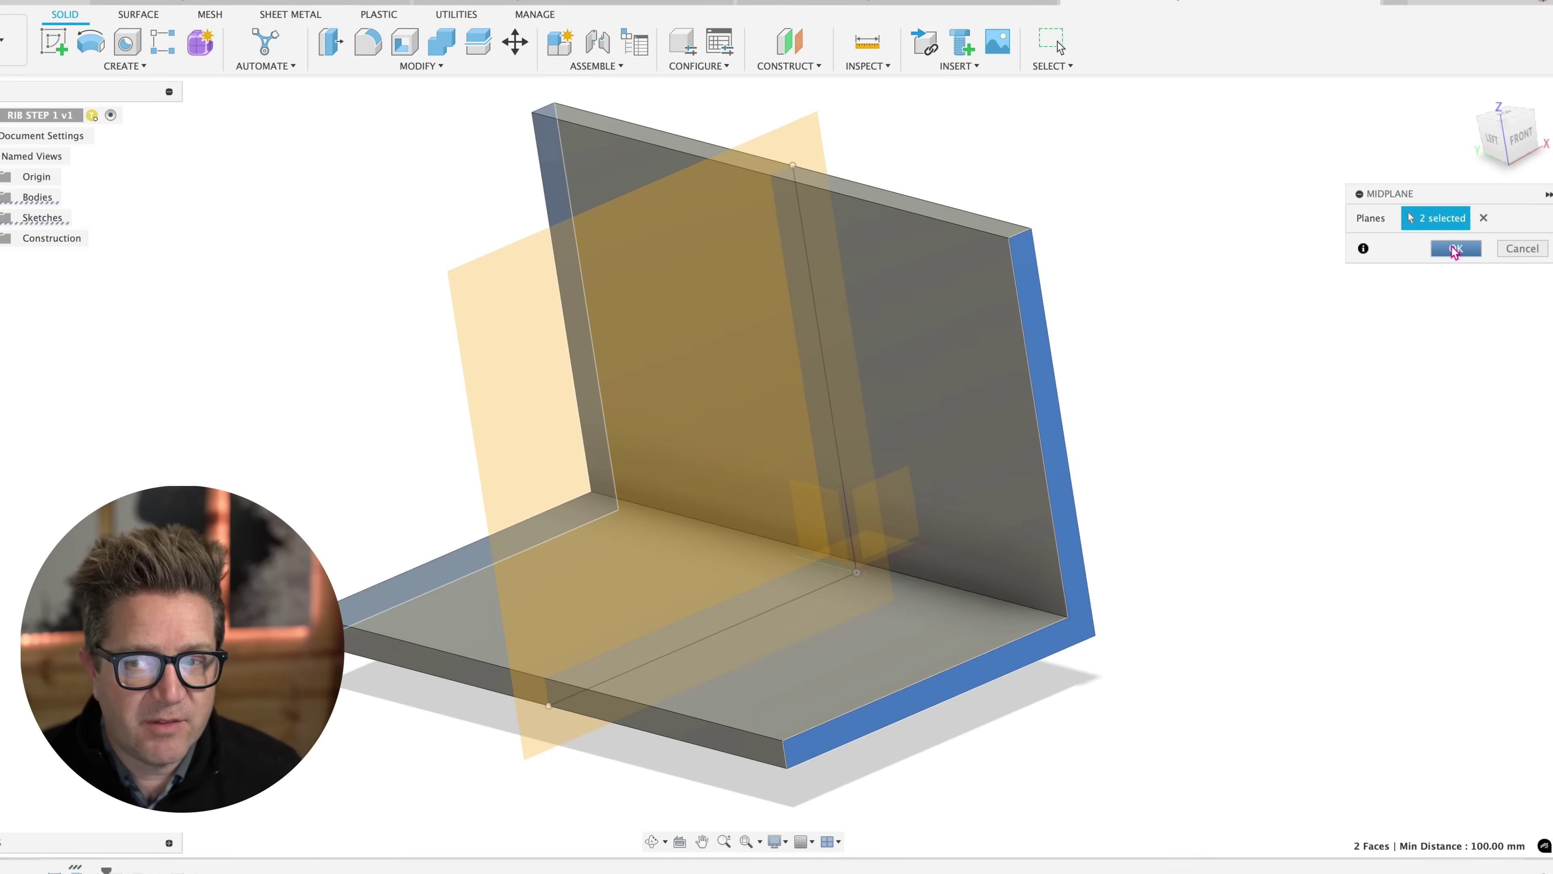
pyautogui.click(1452, 248)
pyautogui.click(582, 297)
pyautogui.click(54, 41)
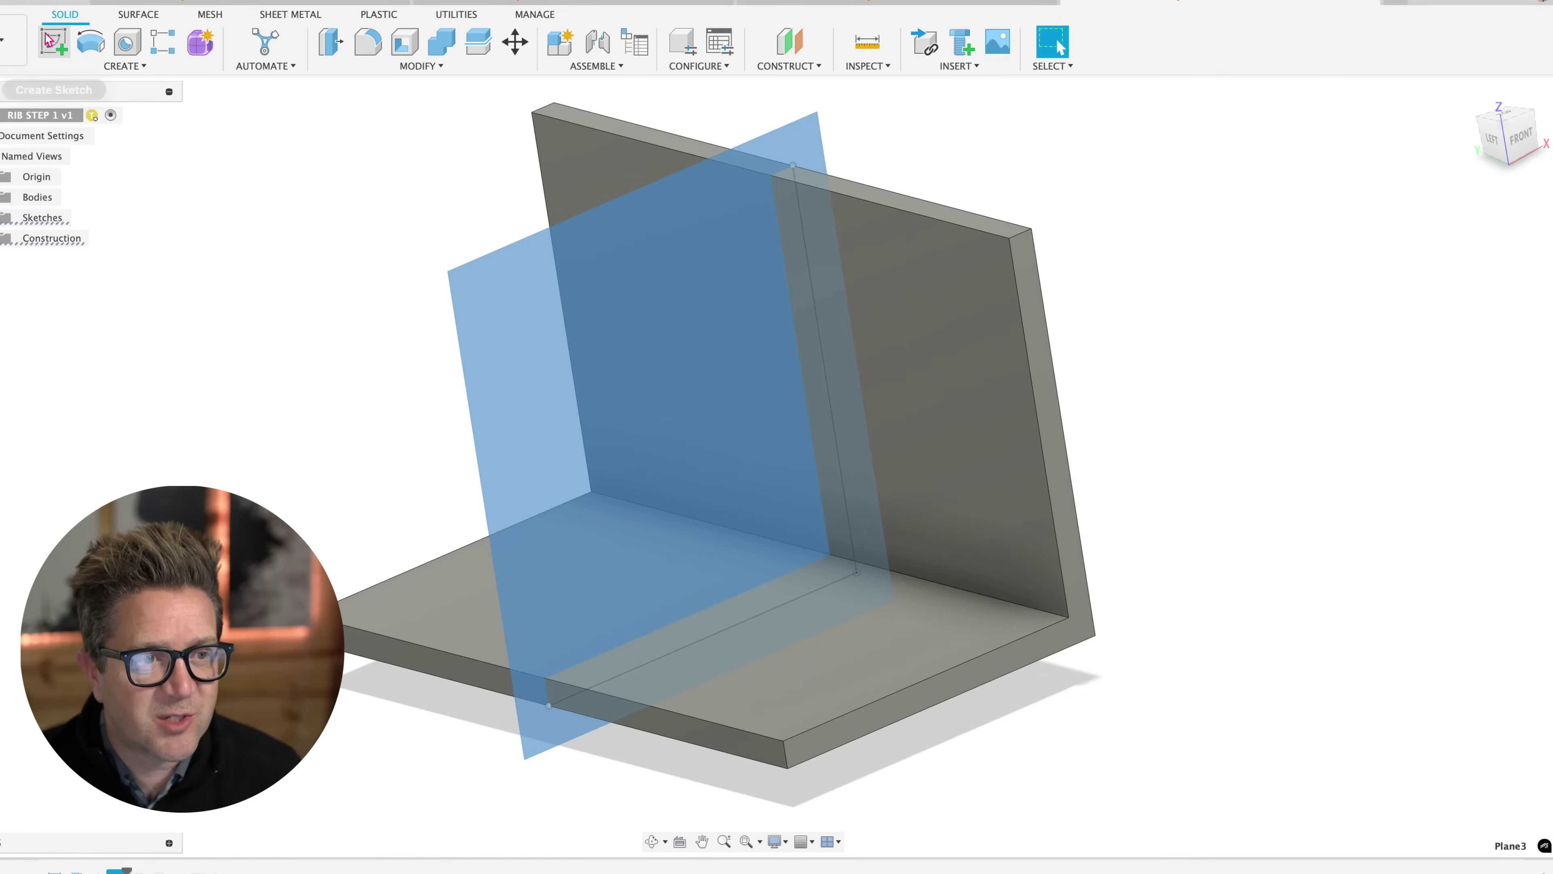
# On the midplane, draw one diagonal line from above the base toward the wall, then finish the sketch
pyautogui.click(53, 41)
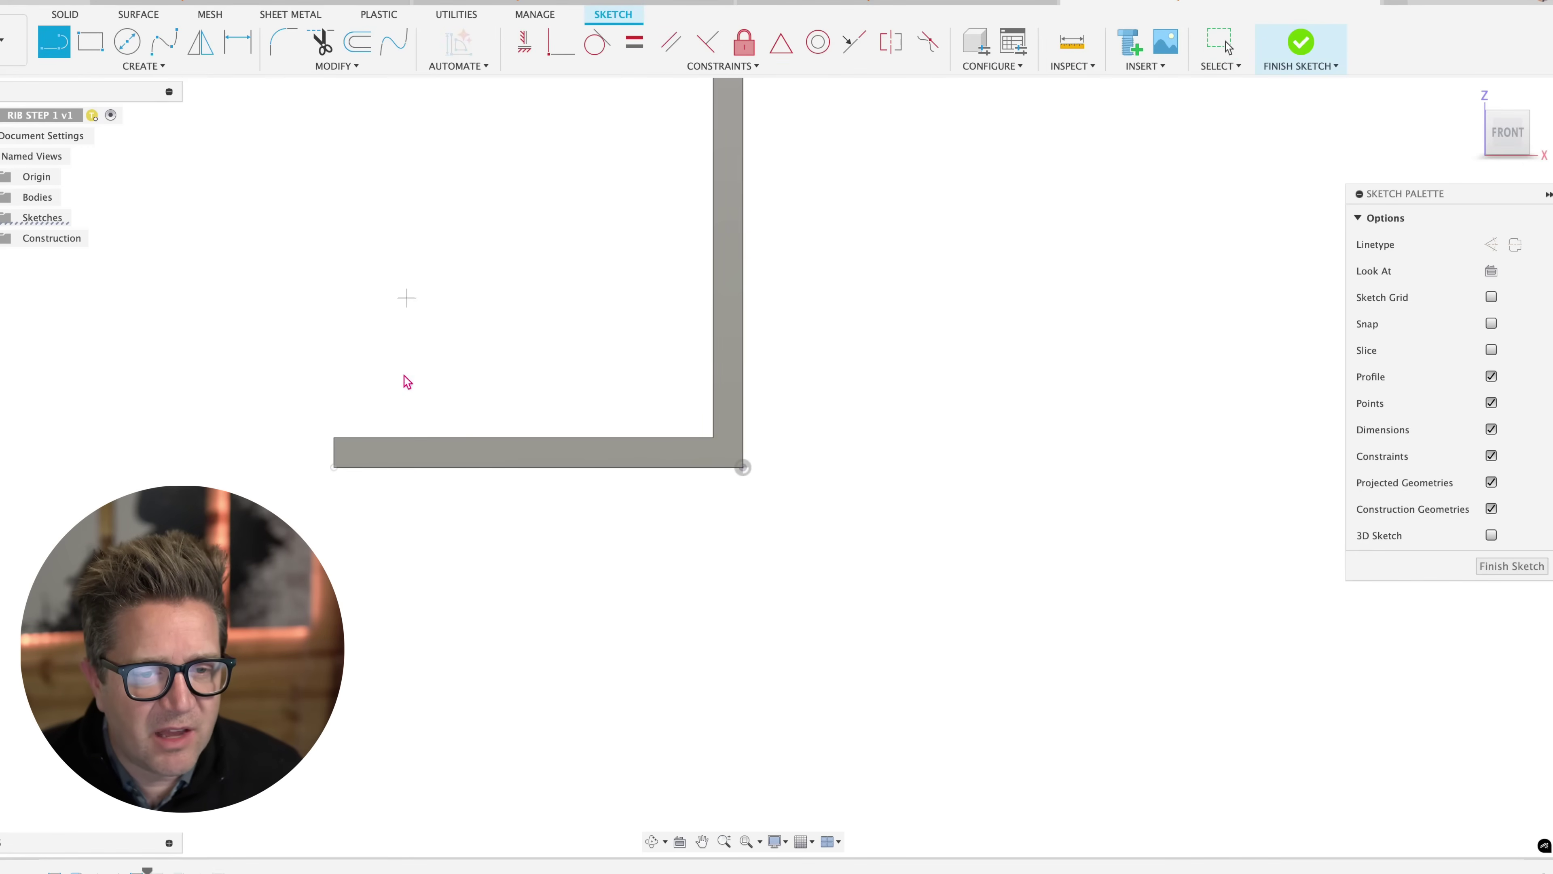
pyautogui.click(414, 420)
pyautogui.click(642, 242)
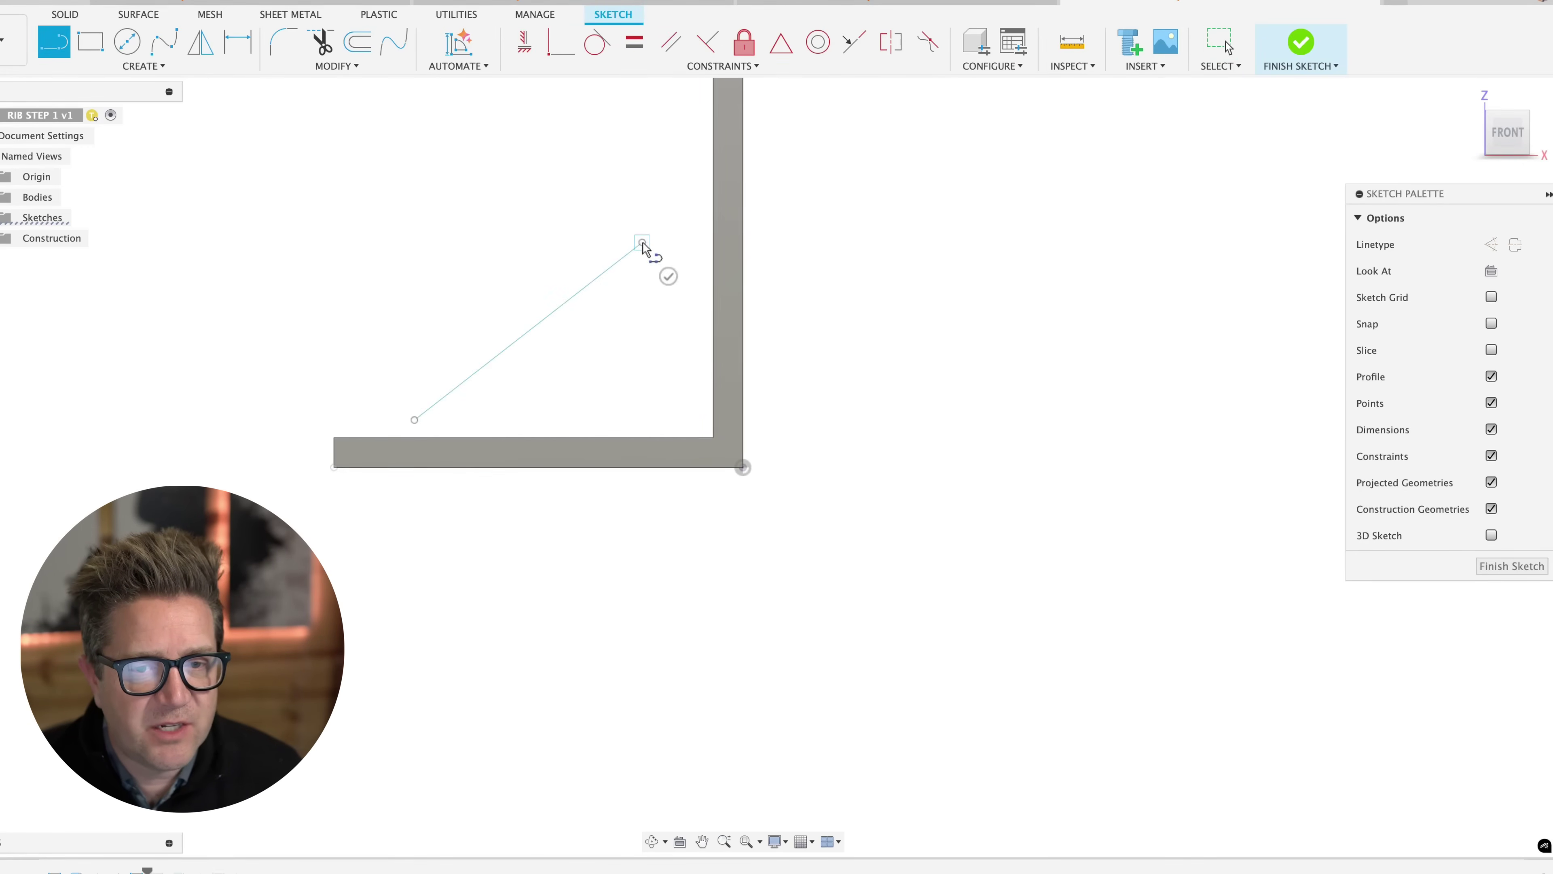
pyautogui.press('Escape')
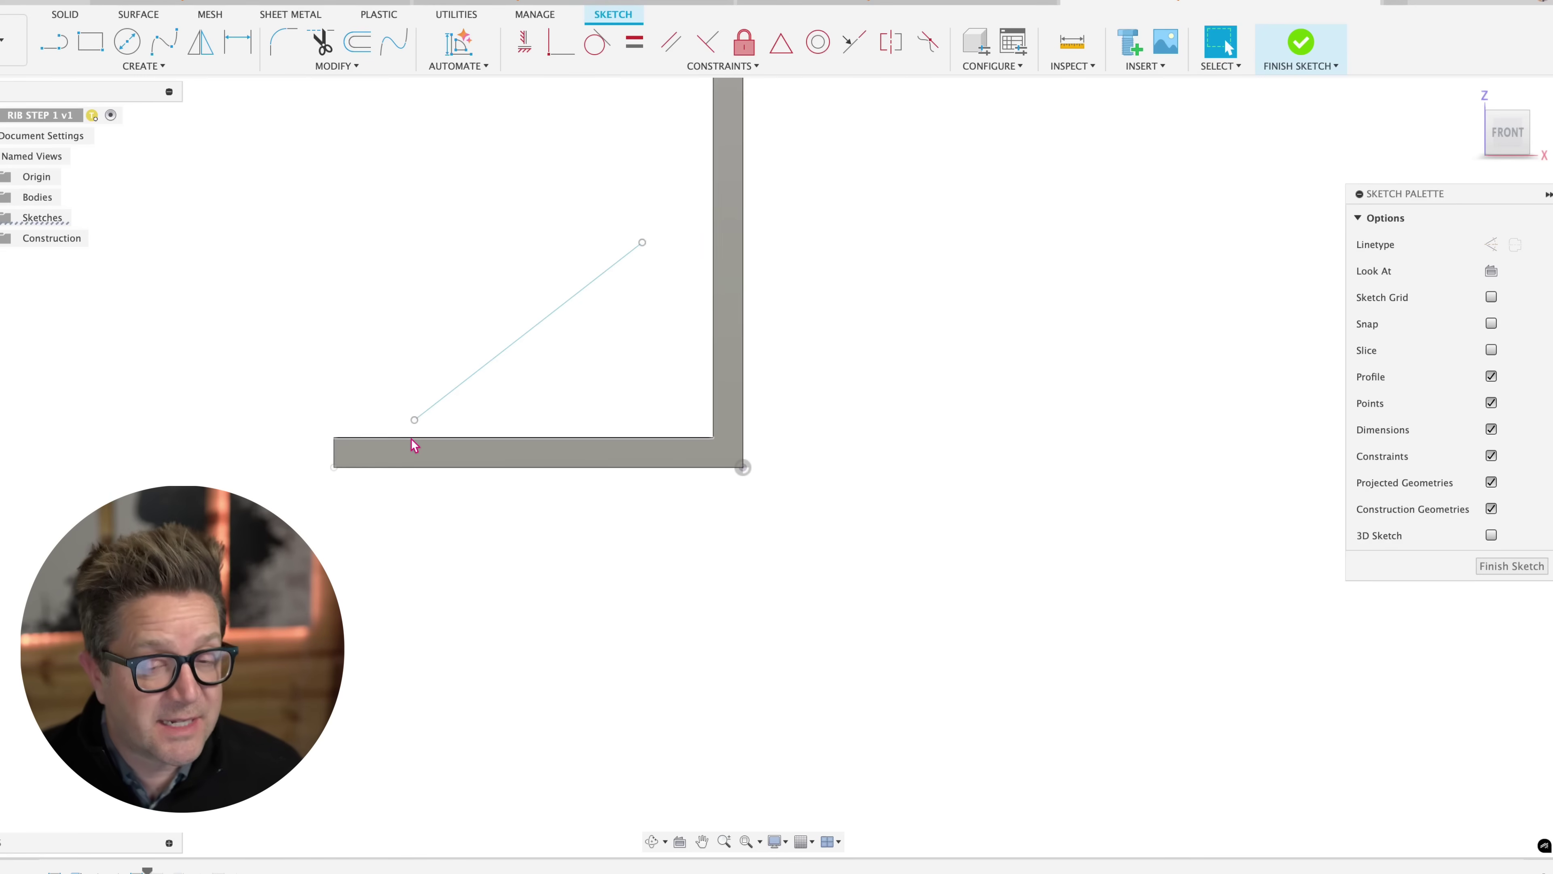
pyautogui.scroll(-1, 434, 404)
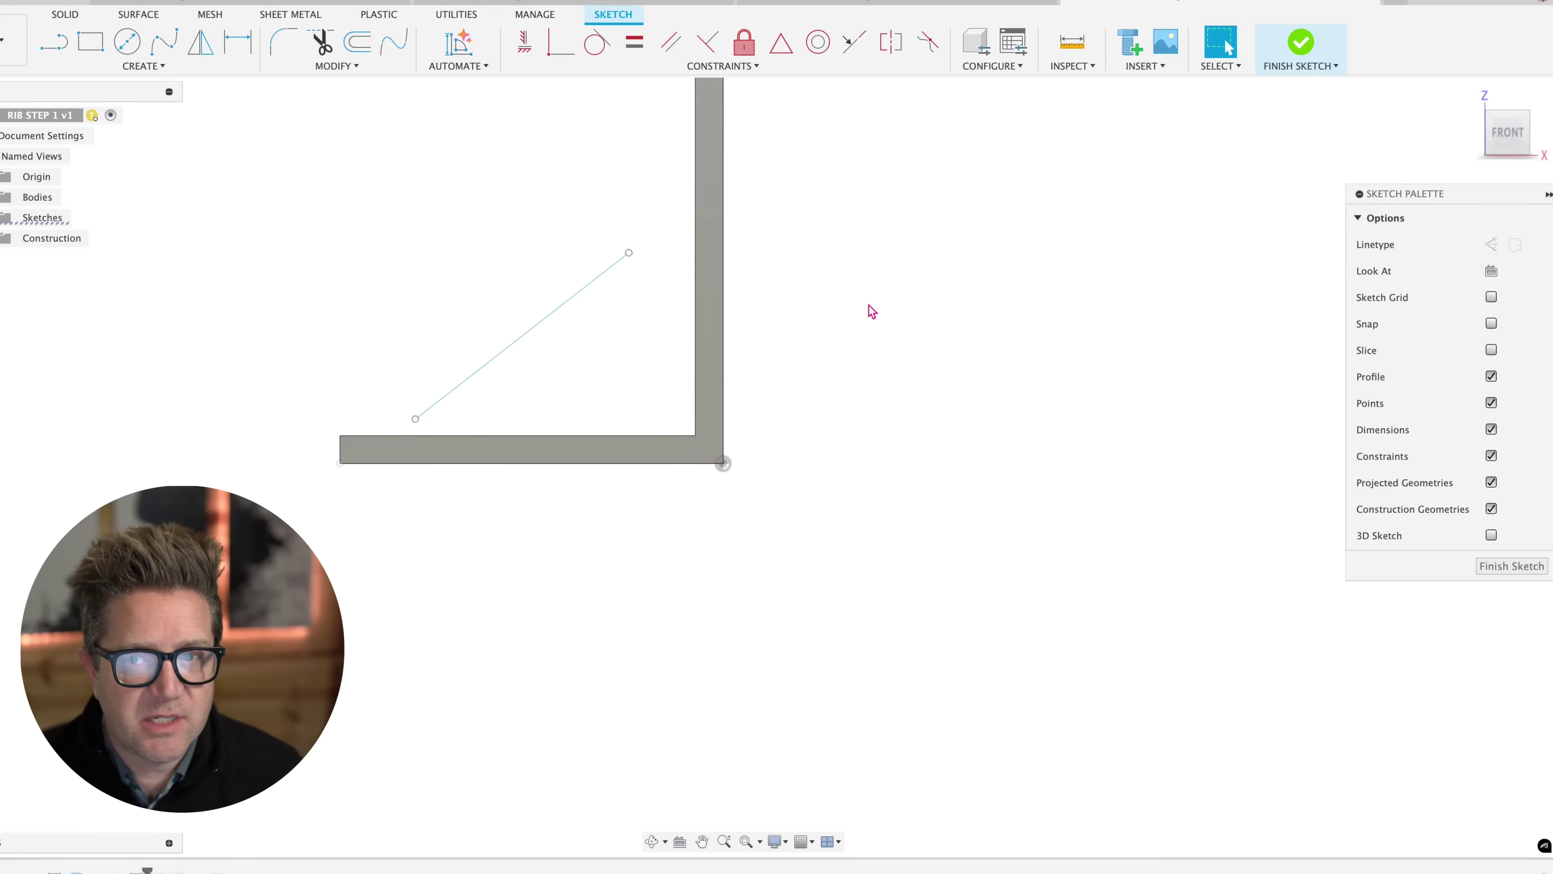
pyautogui.click(1264, 70)
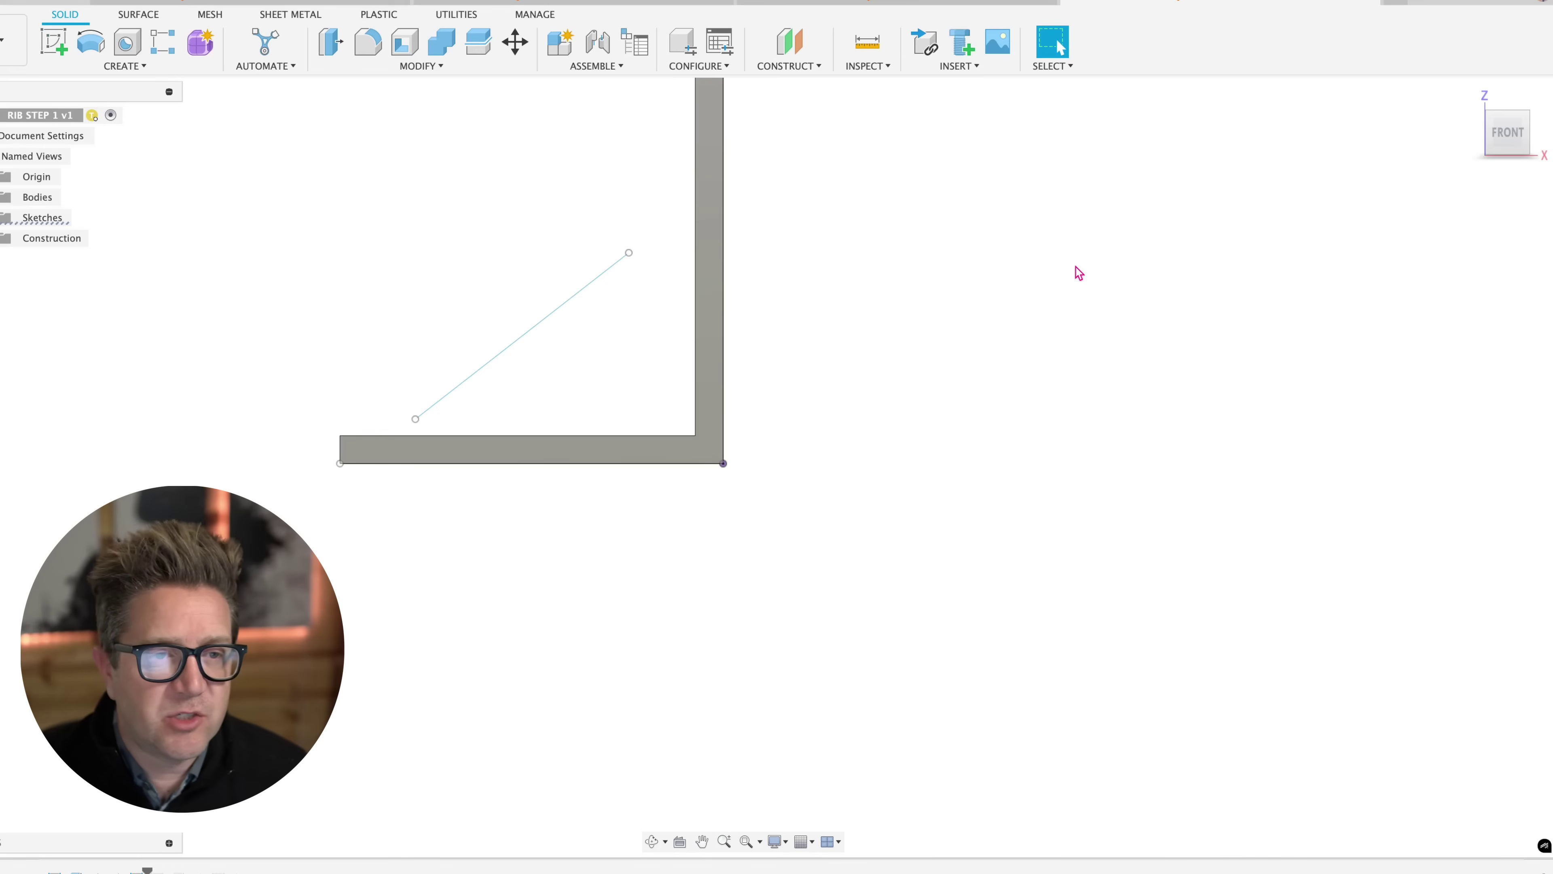
pyautogui.click(127, 65)
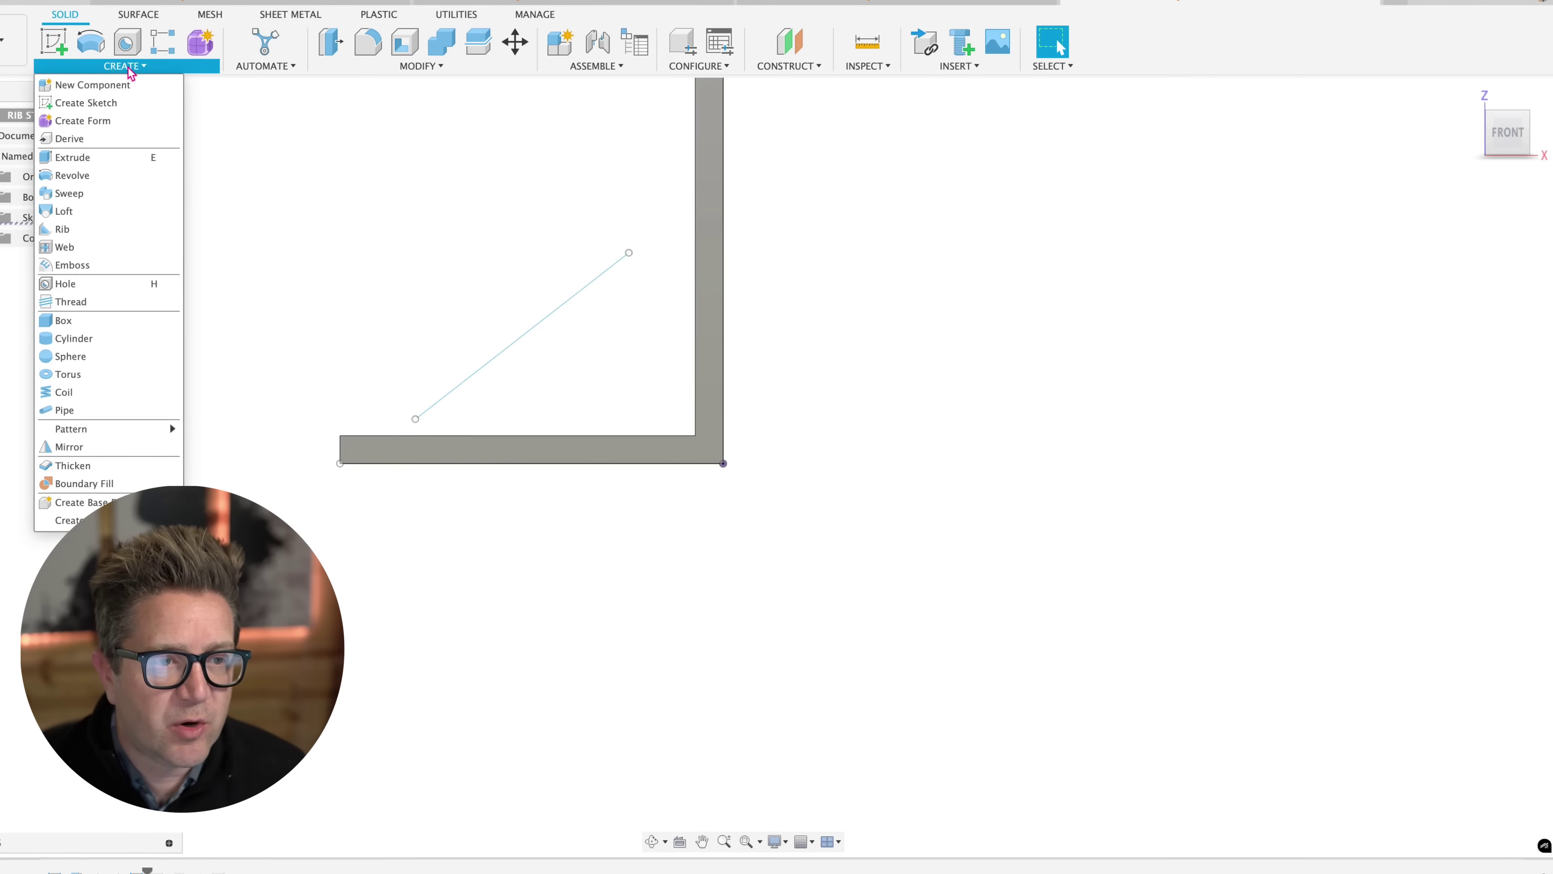
# Start a 5 mm Rib using the diagonal line as profile, extent type set to Distance
pyautogui.click(87, 228)
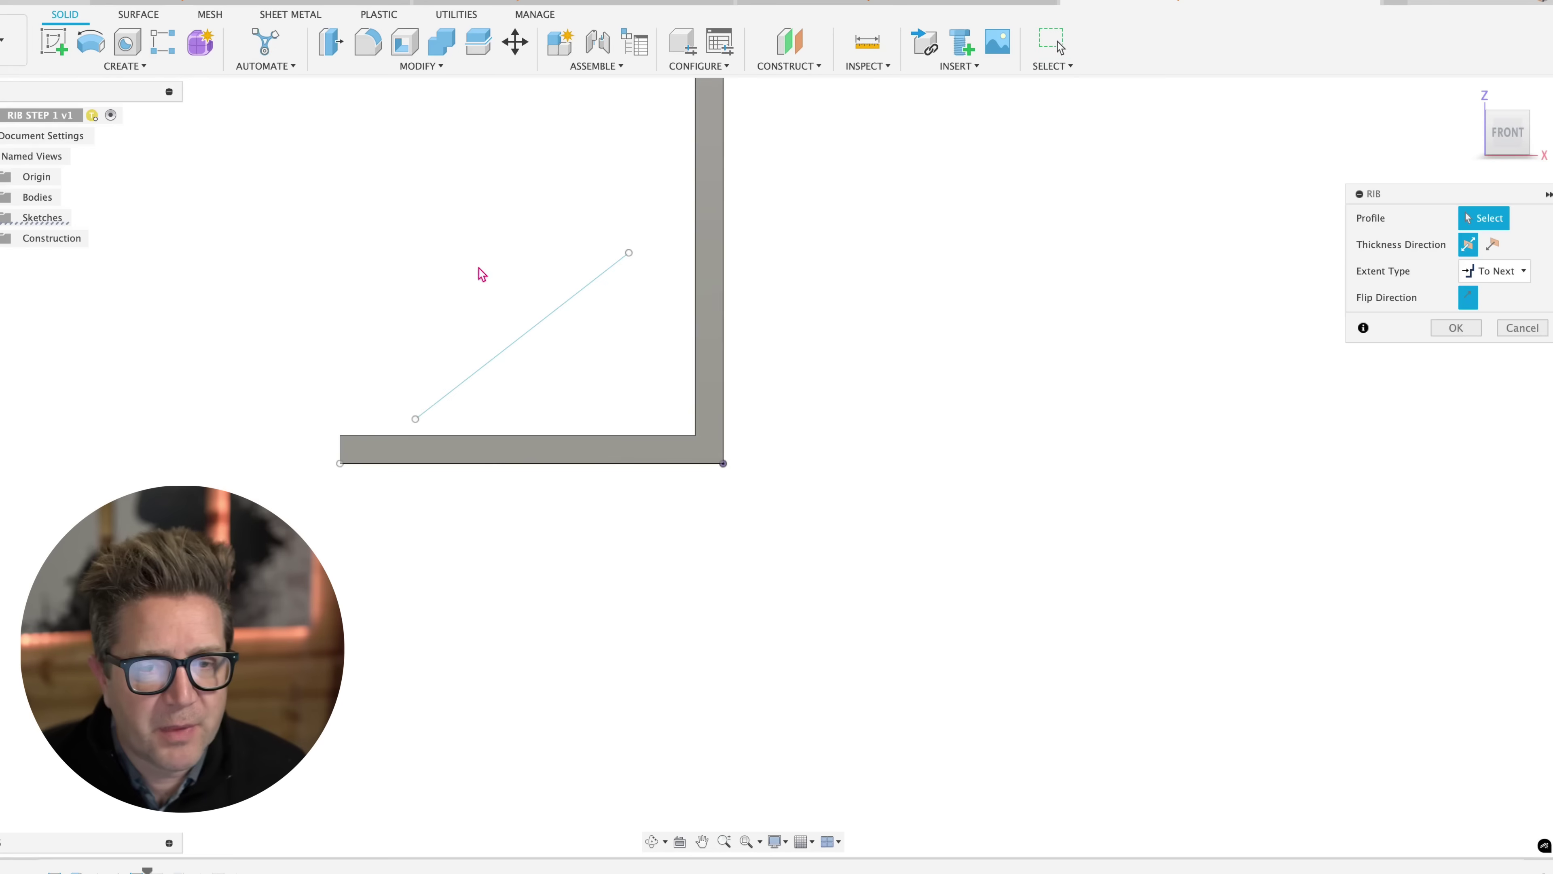
pyautogui.click(548, 318)
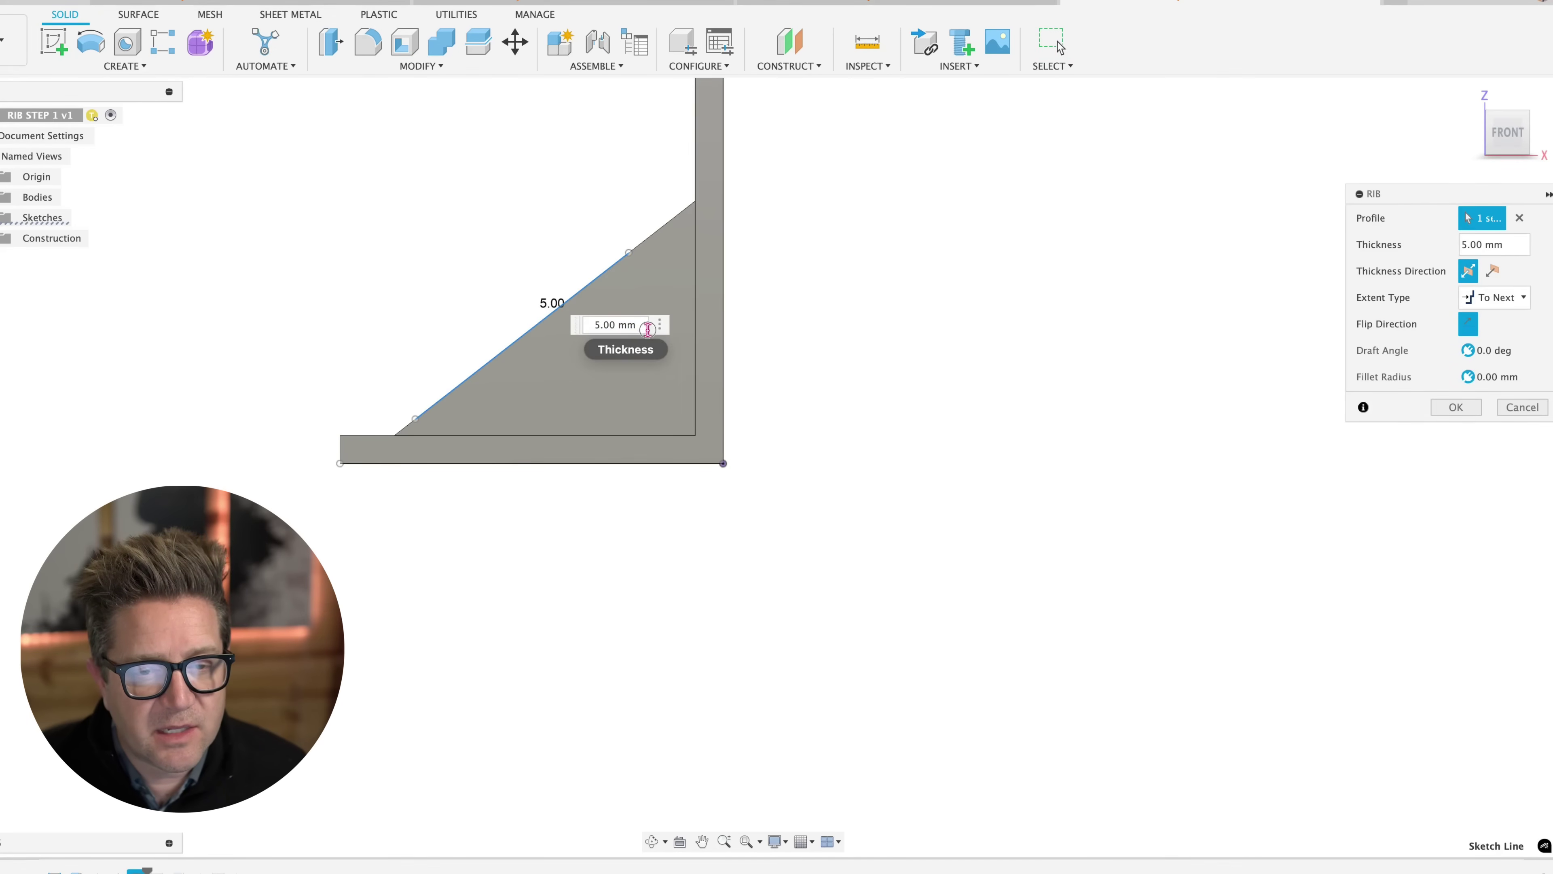
pyautogui.keyDown('shift'); pyautogui.moveTo(666, 339); pyautogui.dragTo(565, 336, button='middle'); pyautogui.keyUp('shift')
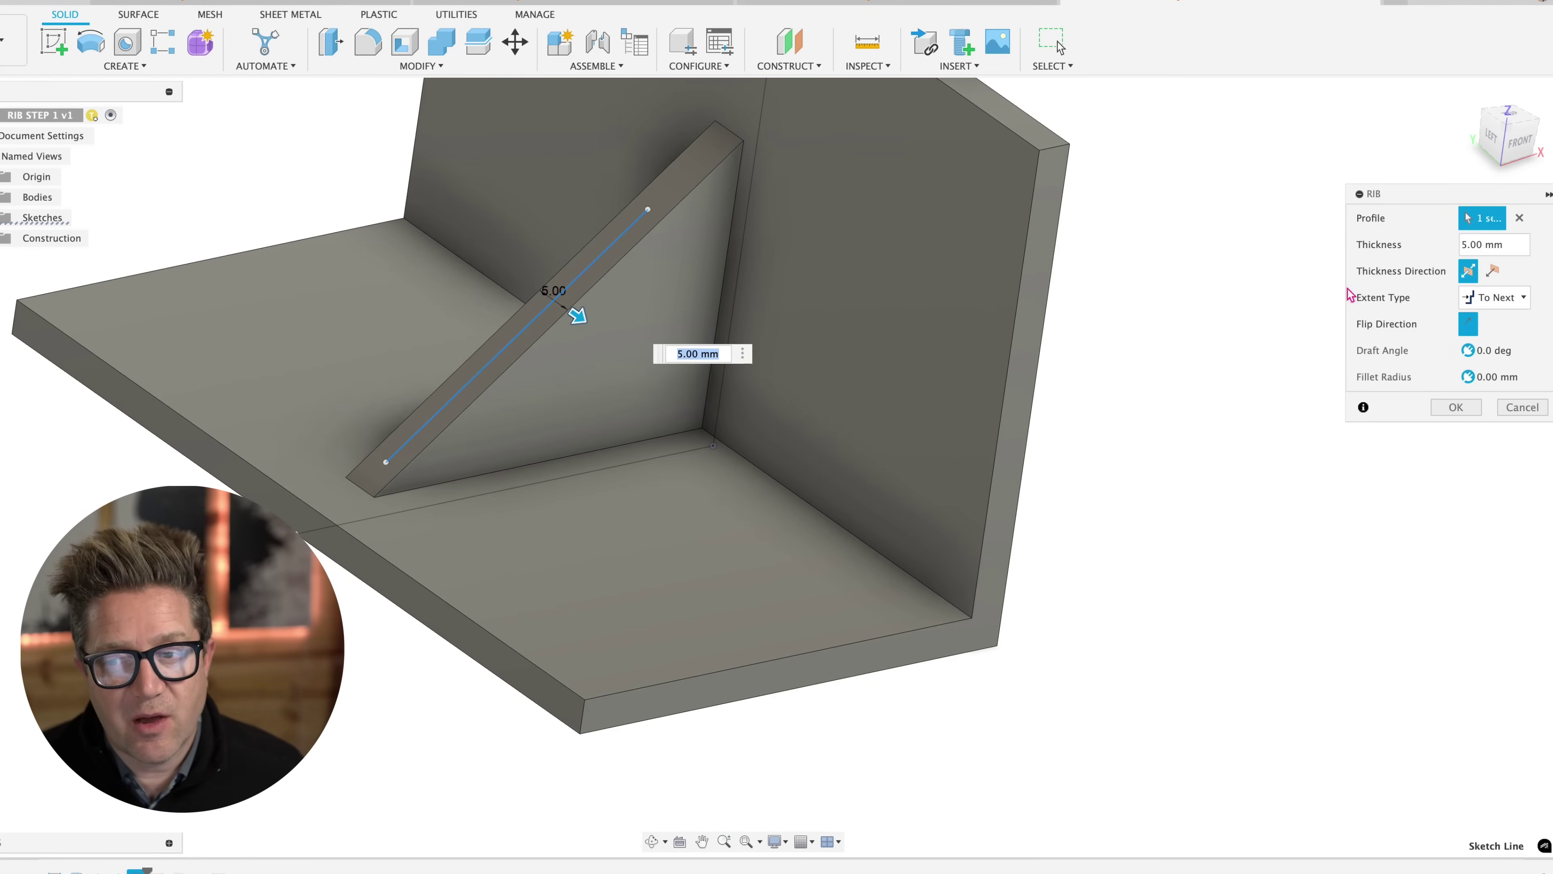
pyautogui.click(1495, 298)
# Set the rib to Distance extent with 15 mm thickness and -5 mm depth, then try 50 mm thickness
pyautogui.click(1480, 330)
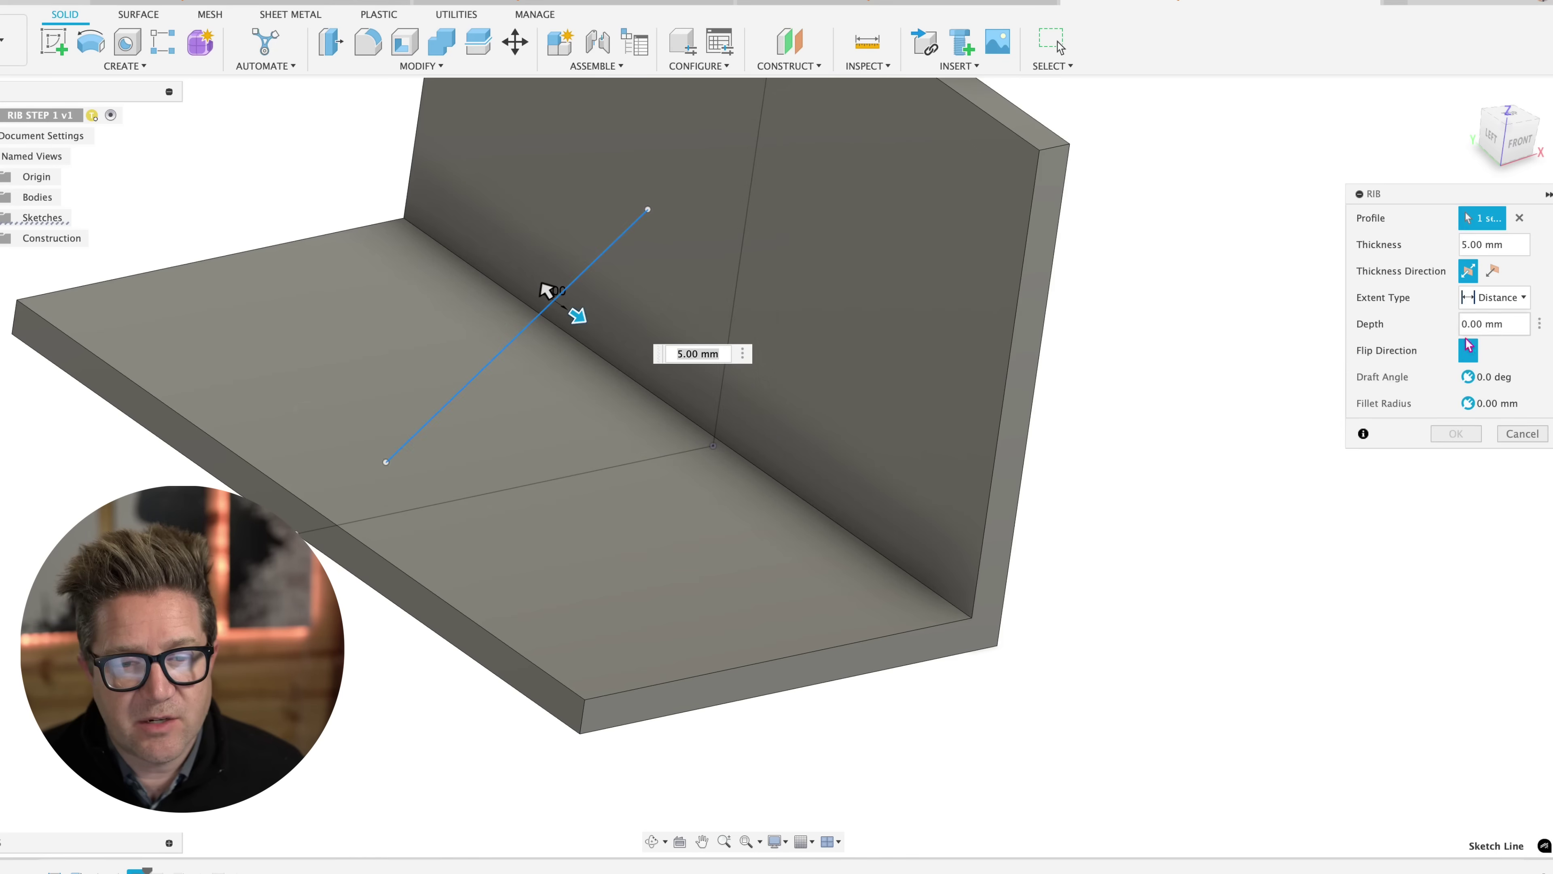
pyautogui.write('15')
pyautogui.press('Tab')
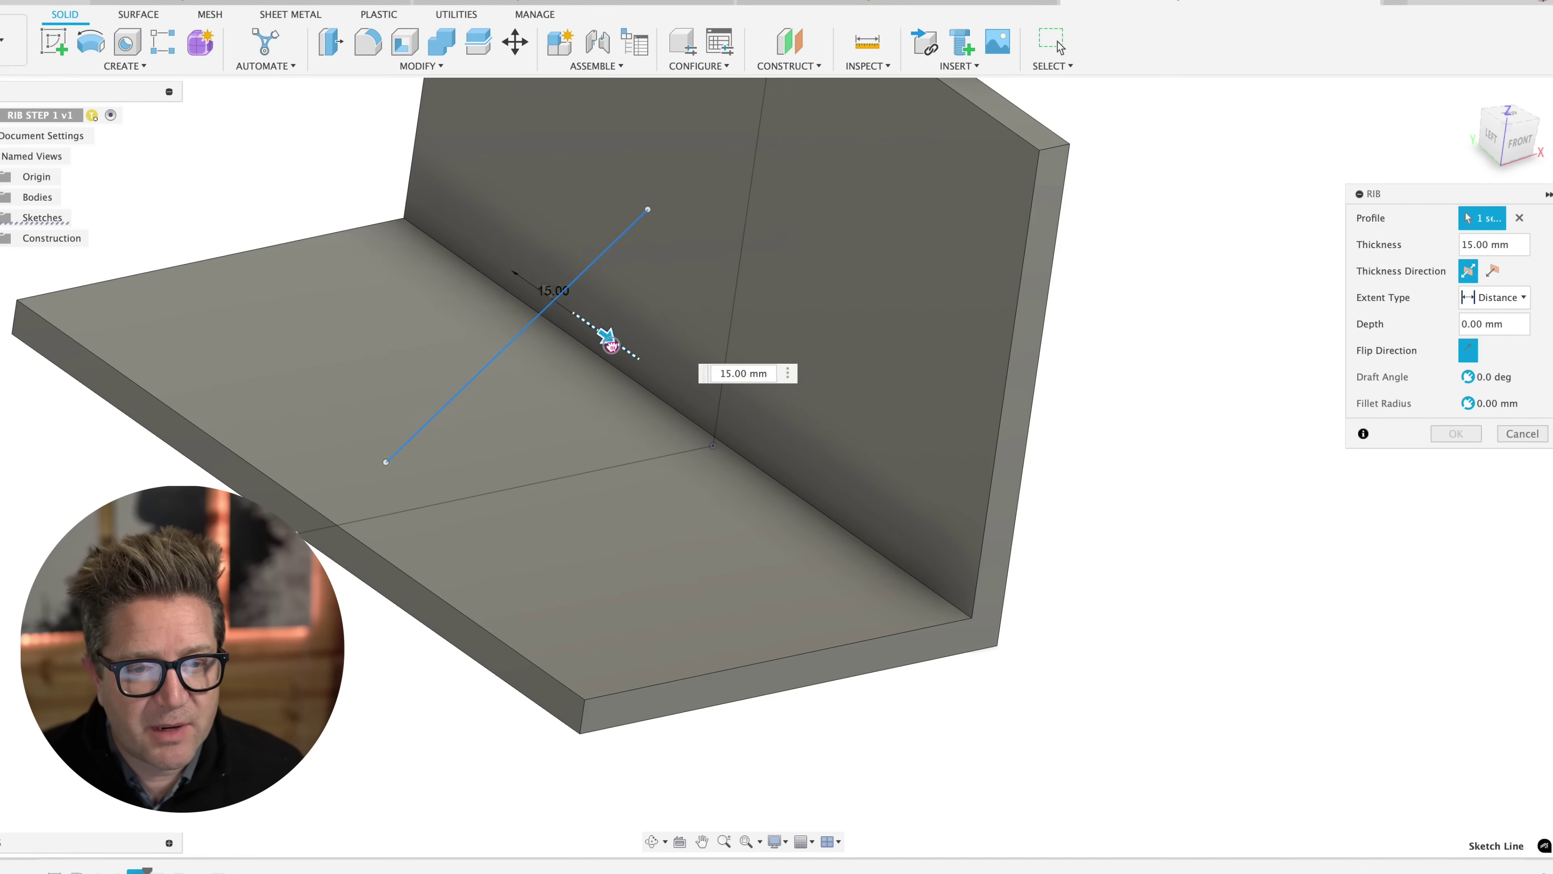
pyautogui.write('-5')
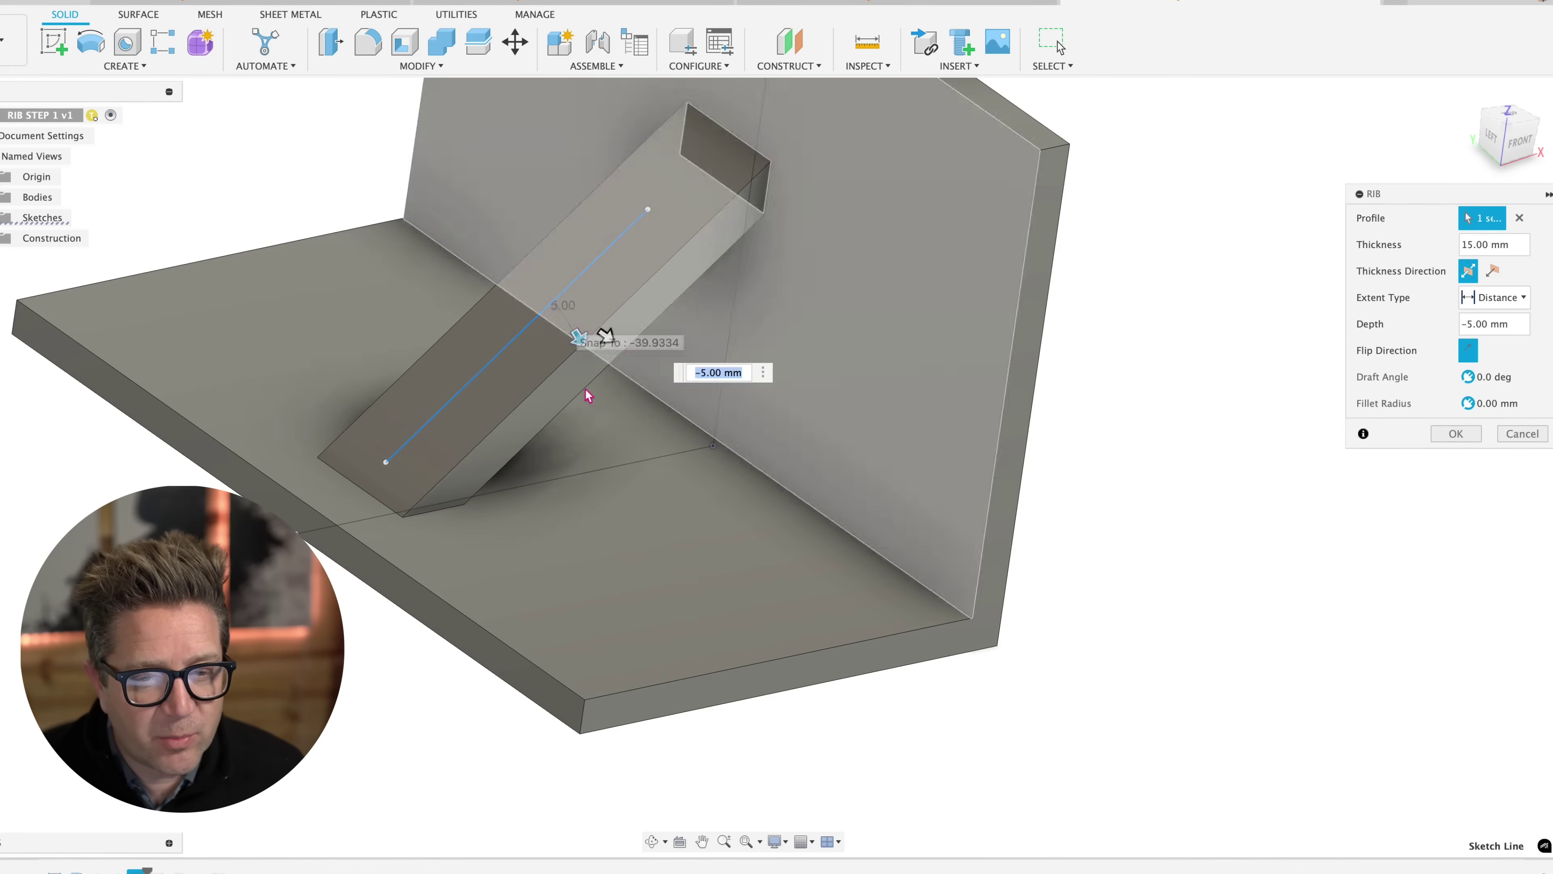
pyautogui.moveTo(563, 312)
pyautogui.keyDown('shift'); pyautogui.mouseDown(button='middle')
pyautogui.moveTo(575, 342)
pyautogui.moveTo(553, 326)
pyautogui.mouseUp(button='middle'); pyautogui.keyUp('shift')
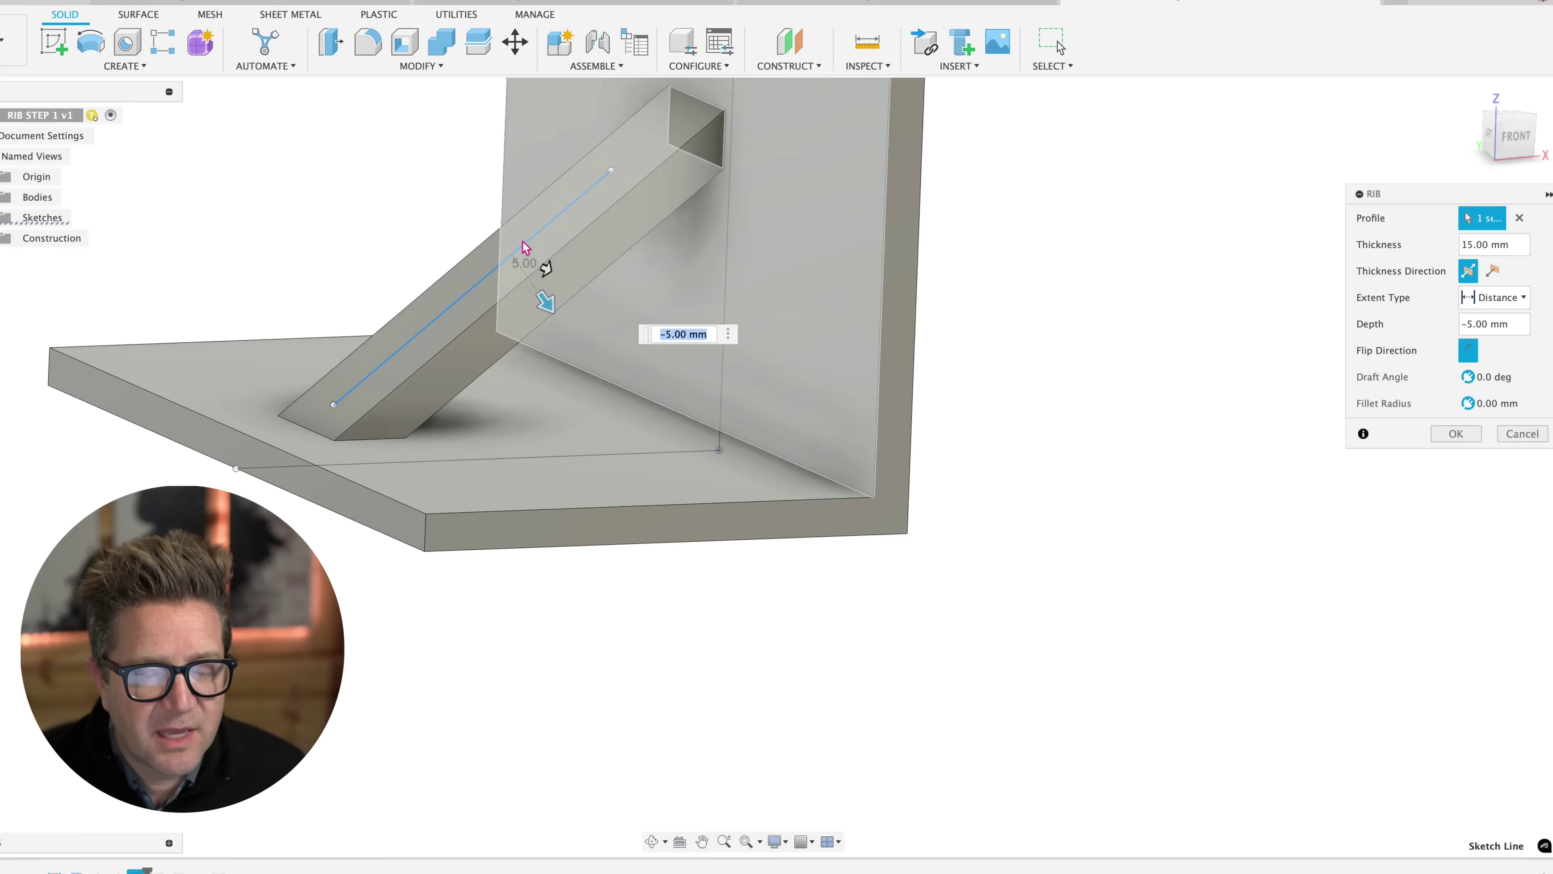
pyautogui.keyDown('shift'); pyautogui.moveTo(525, 247); pyautogui.dragTo(503, 263, button='middle'); pyautogui.keyUp('shift')
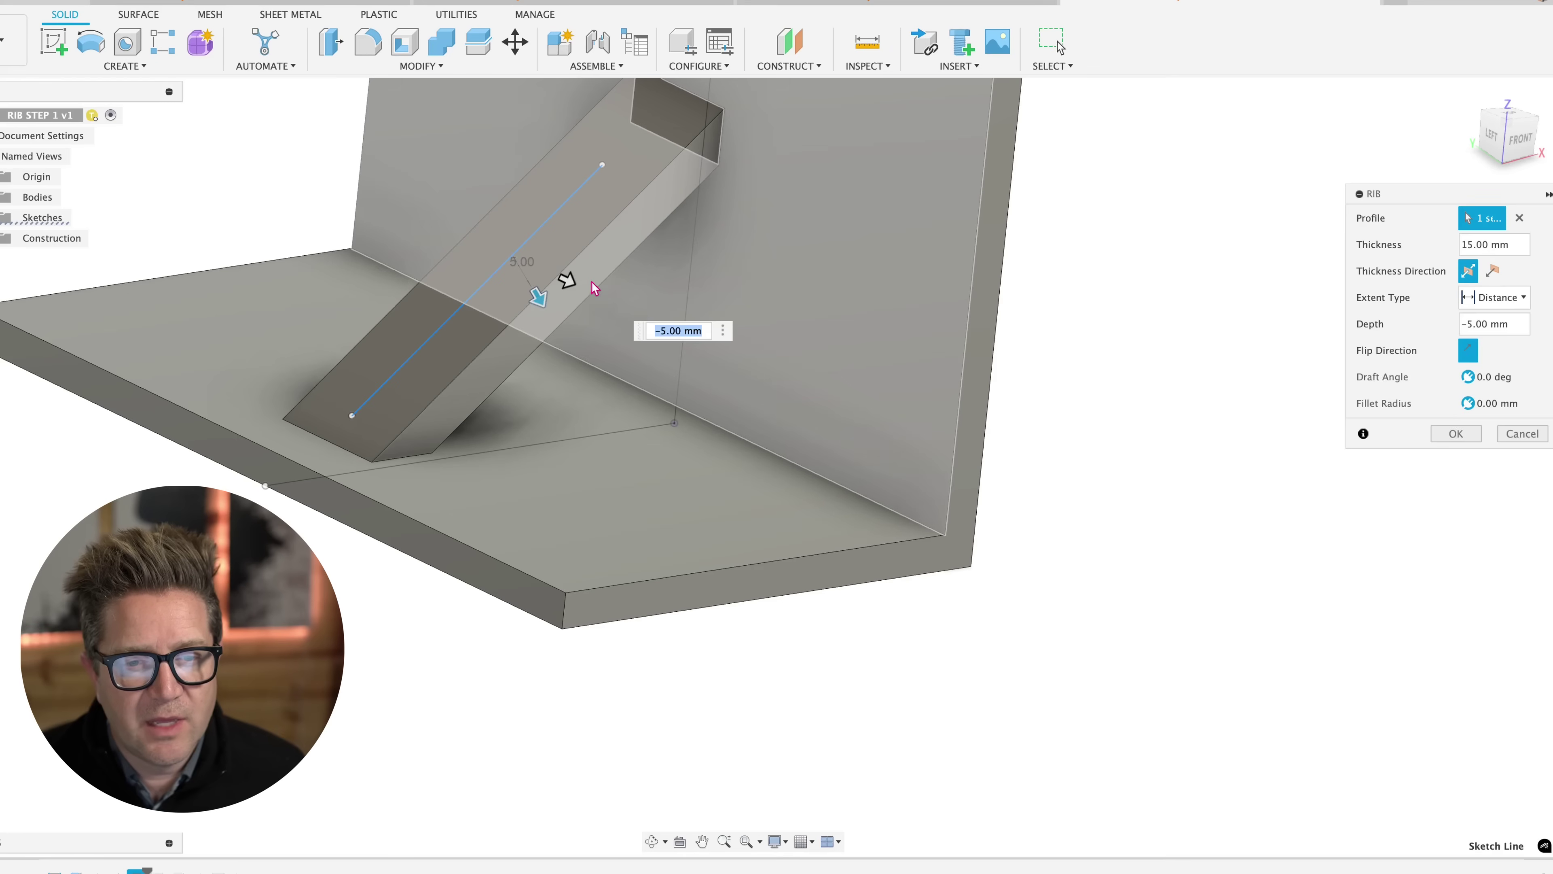
pyautogui.moveTo(541, 297); pyautogui.dragTo(683, 336)
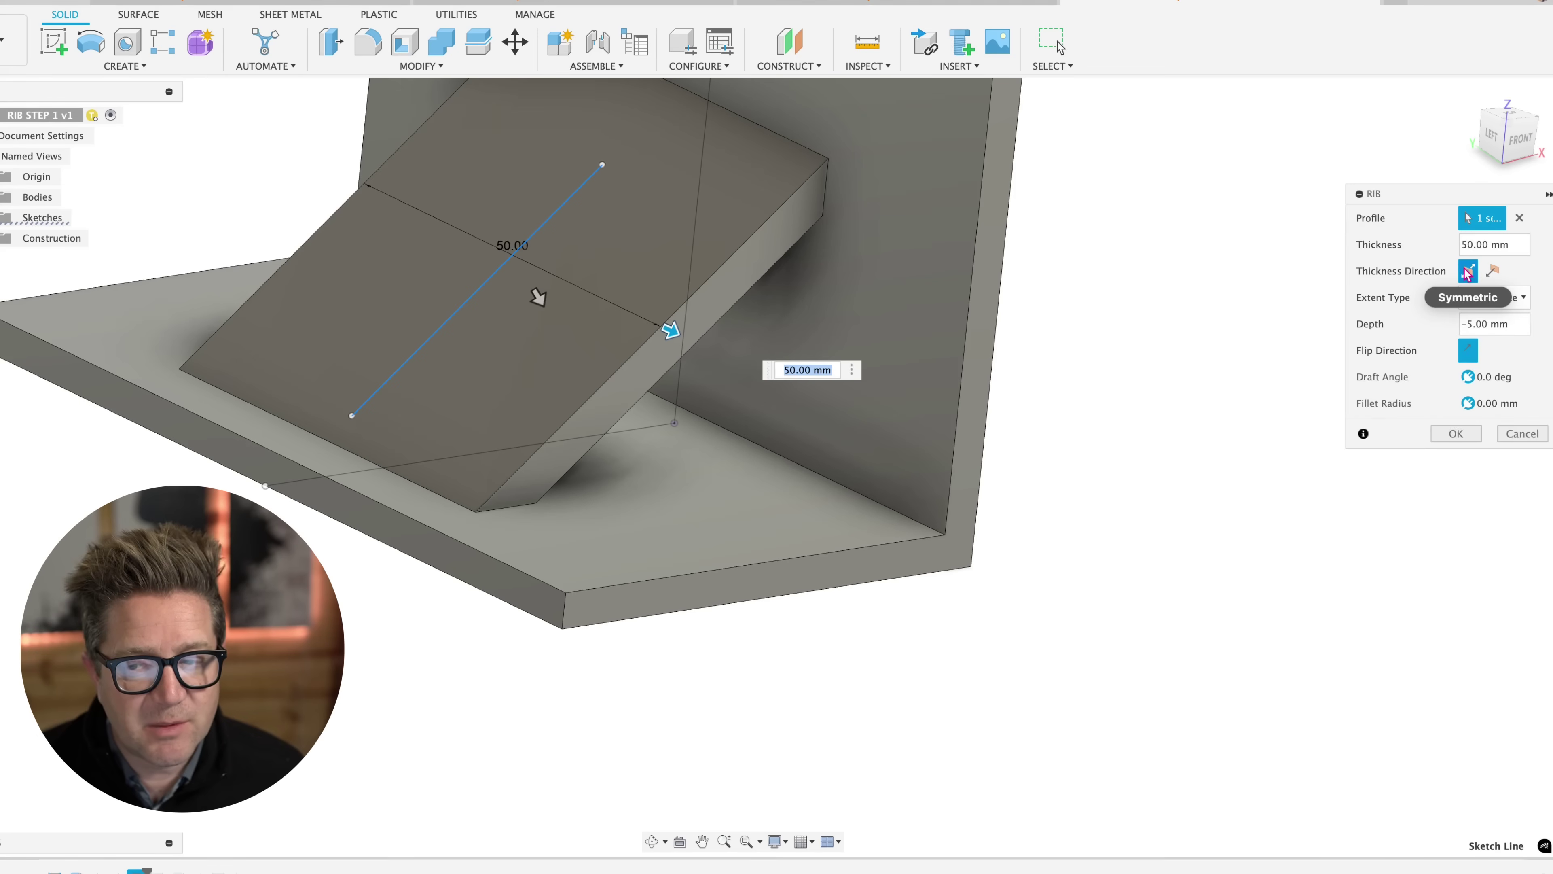
# Toggle One Side and Symmetric, try -10 mm depth, then create the rib with To Next extent
pyautogui.click(1492, 273)
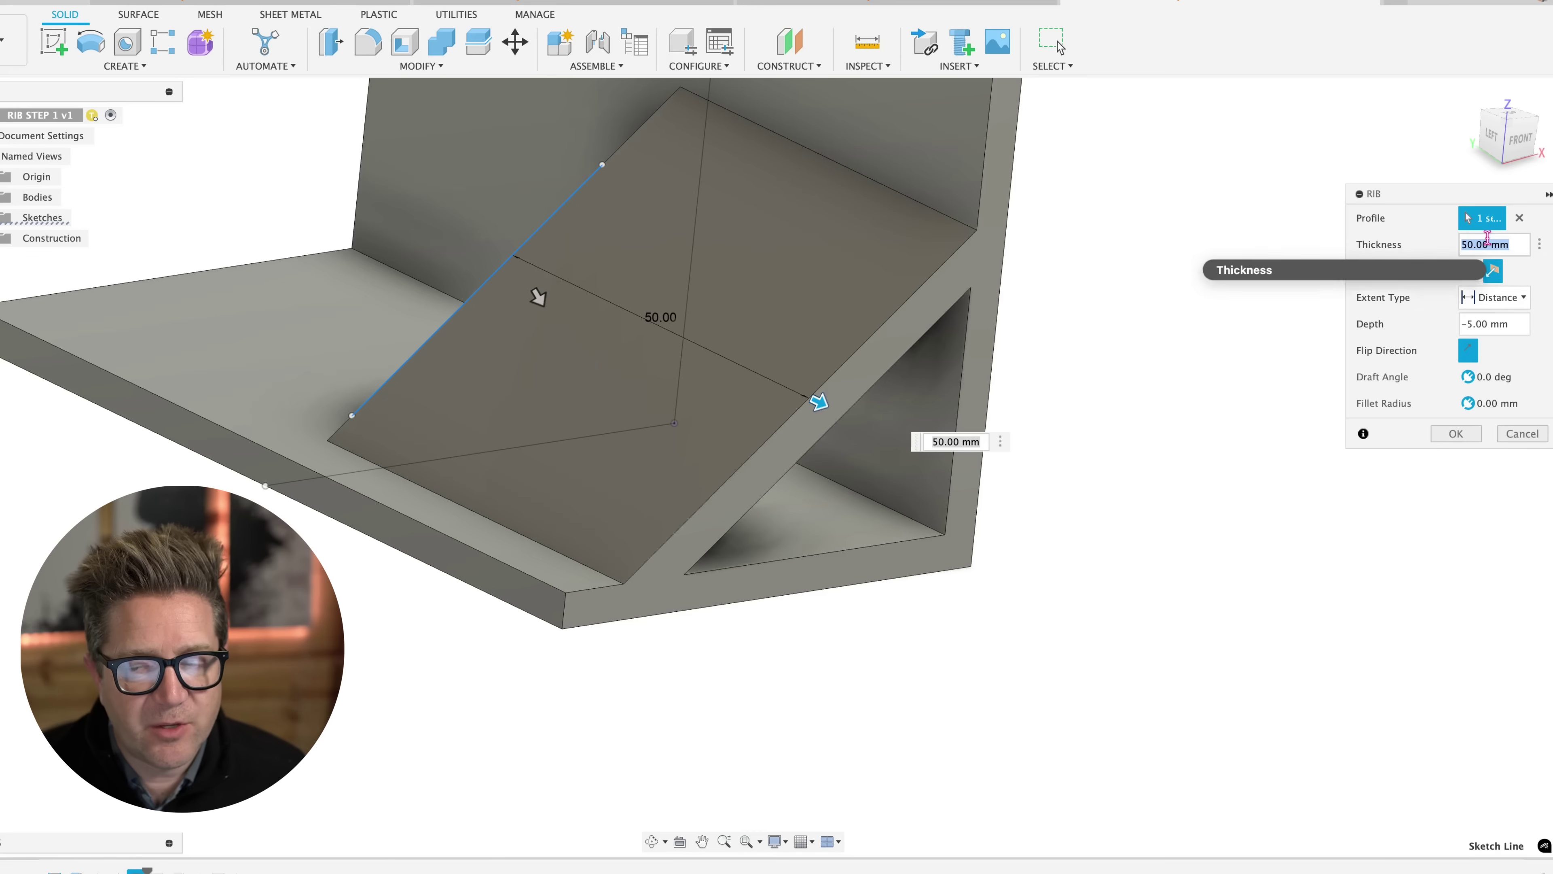
pyautogui.click(1488, 241)
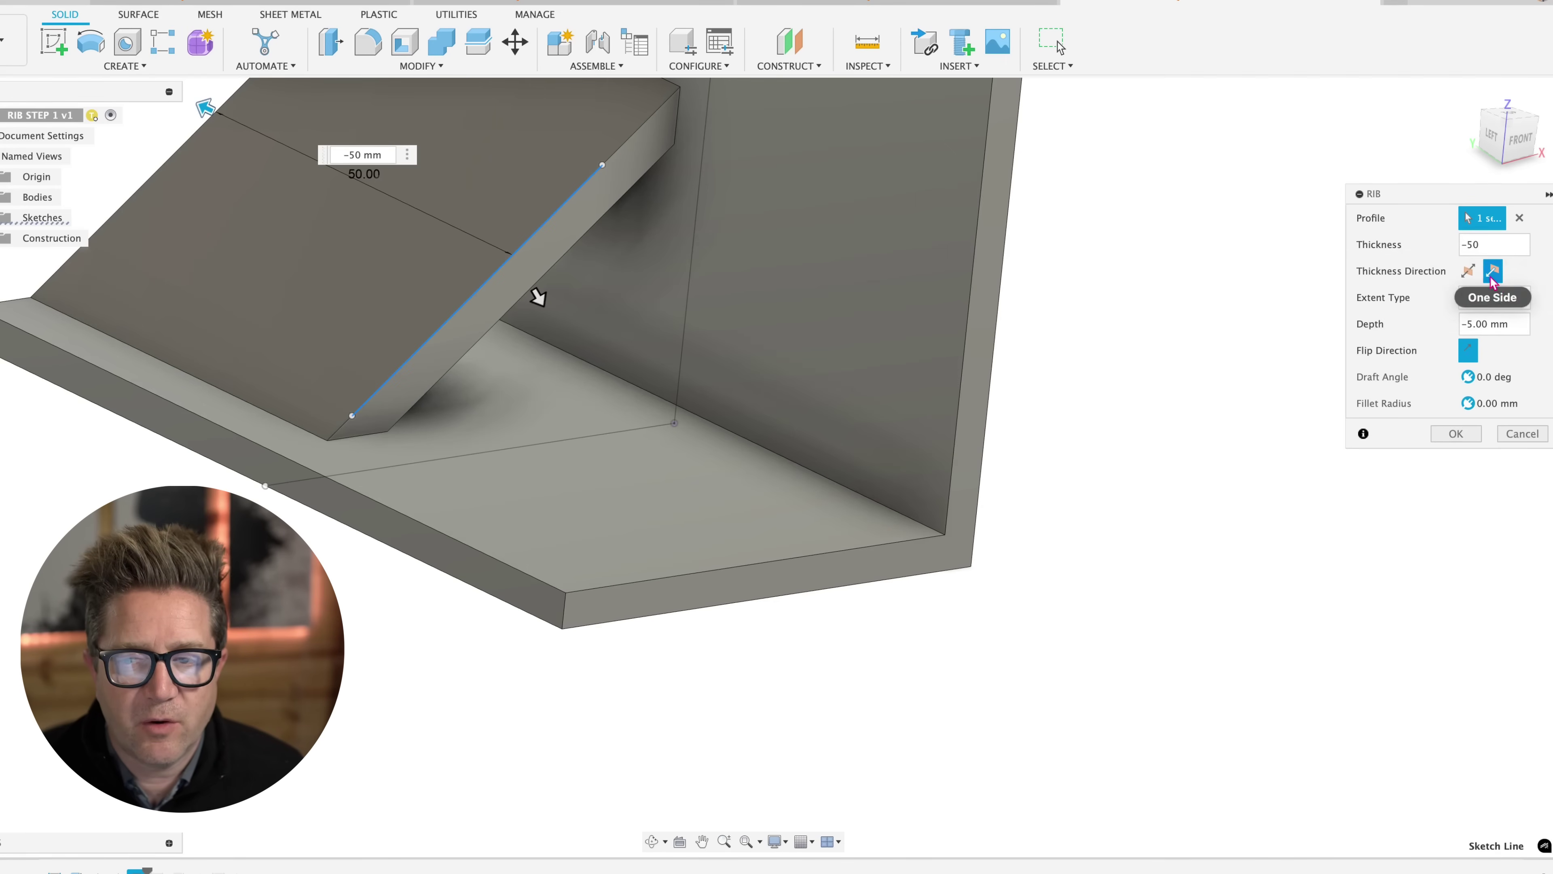
pyautogui.click(1470, 274)
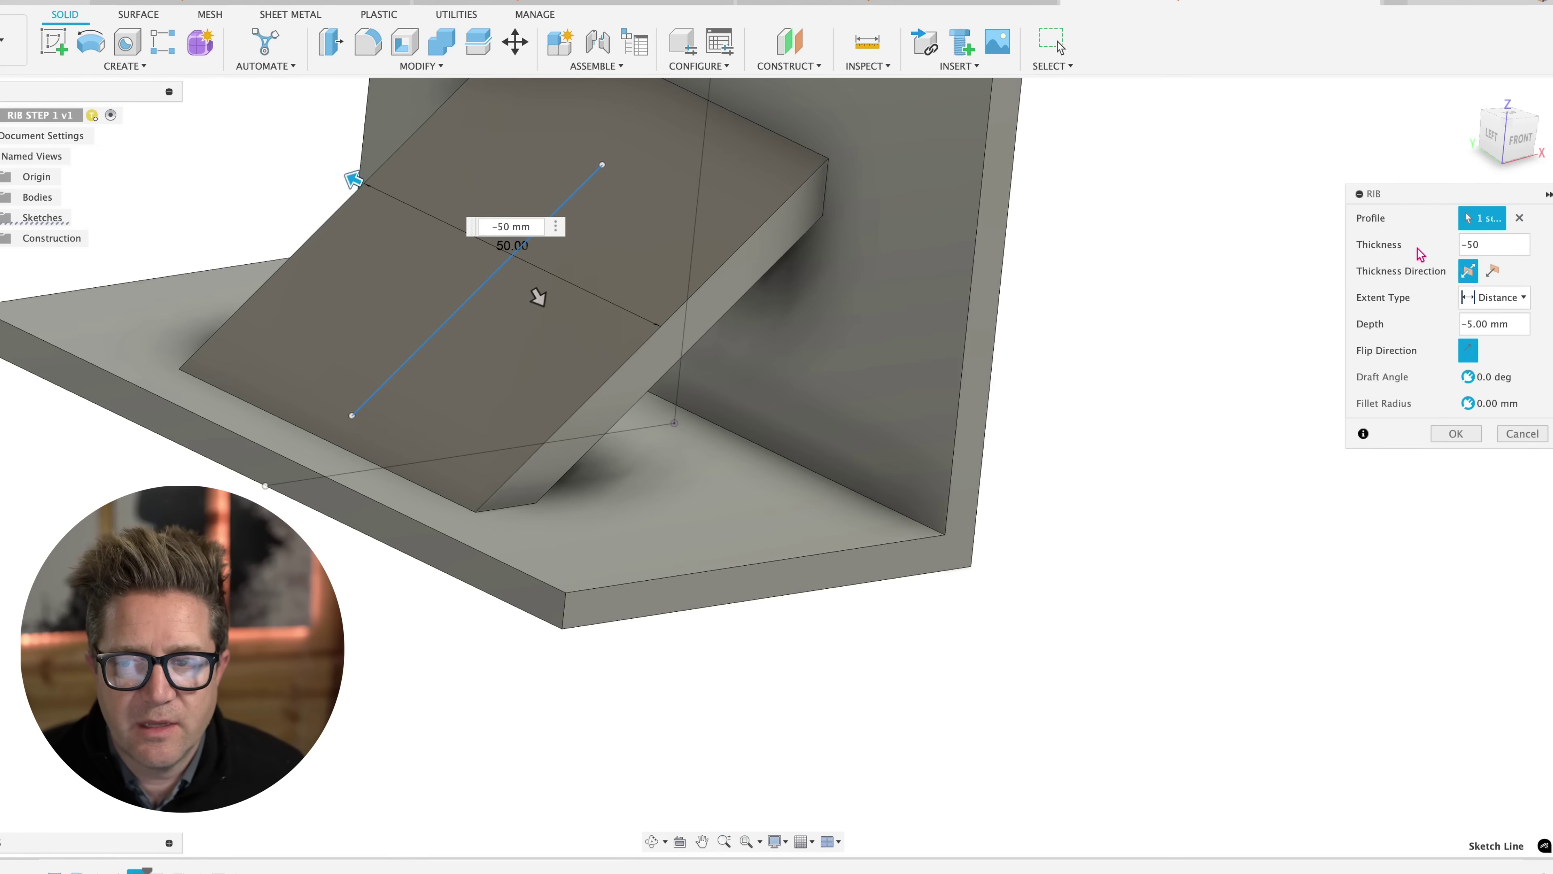
pyautogui.doubleClick(1498, 240)
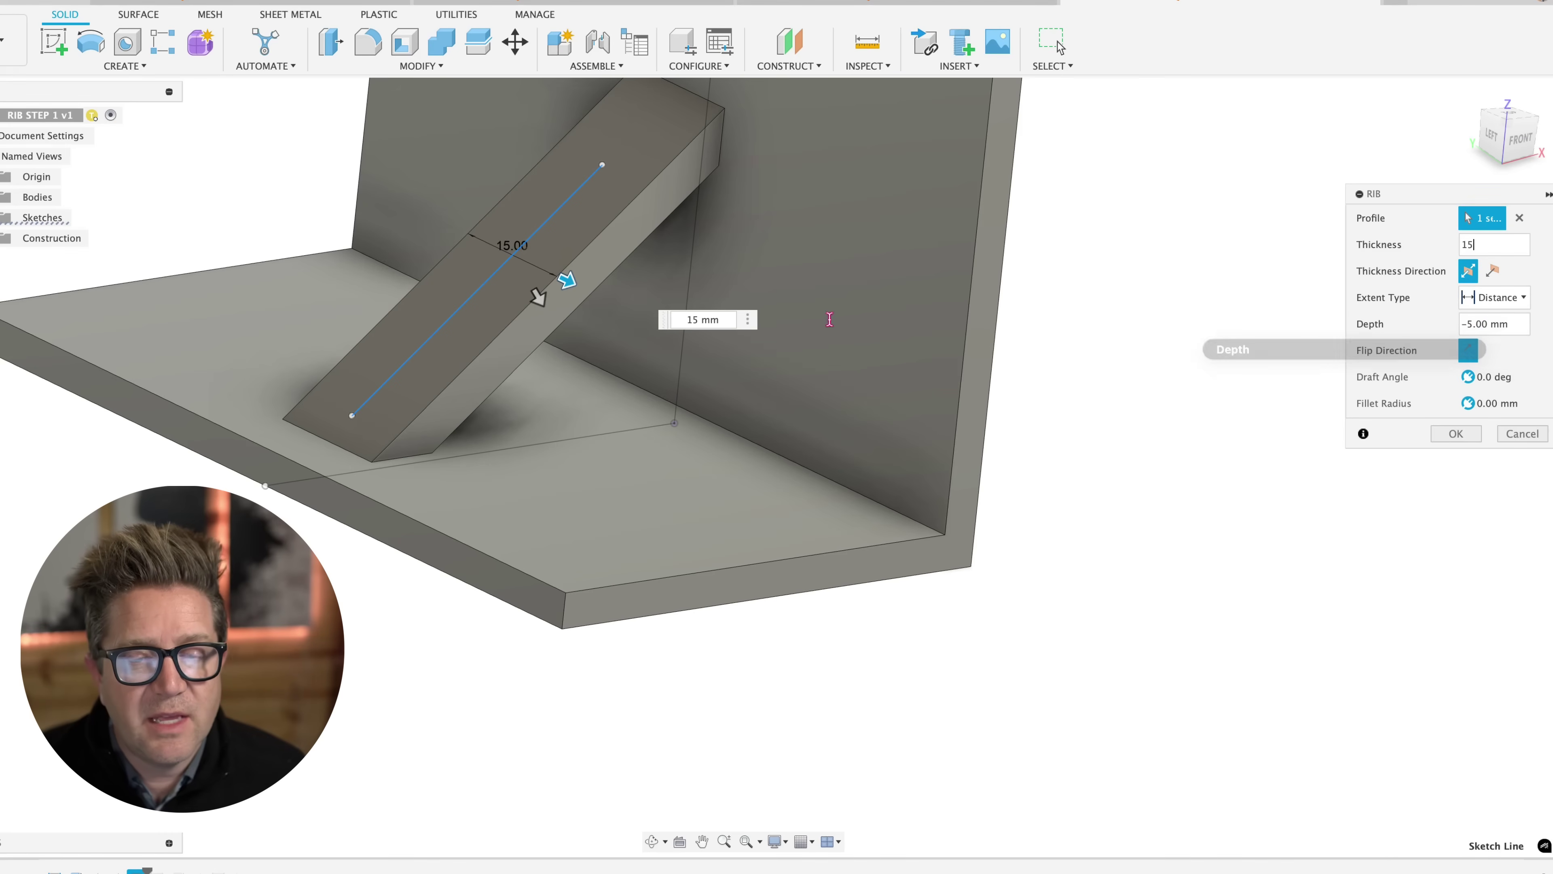
pyautogui.moveTo(565, 283); pyautogui.dragTo(564, 323)
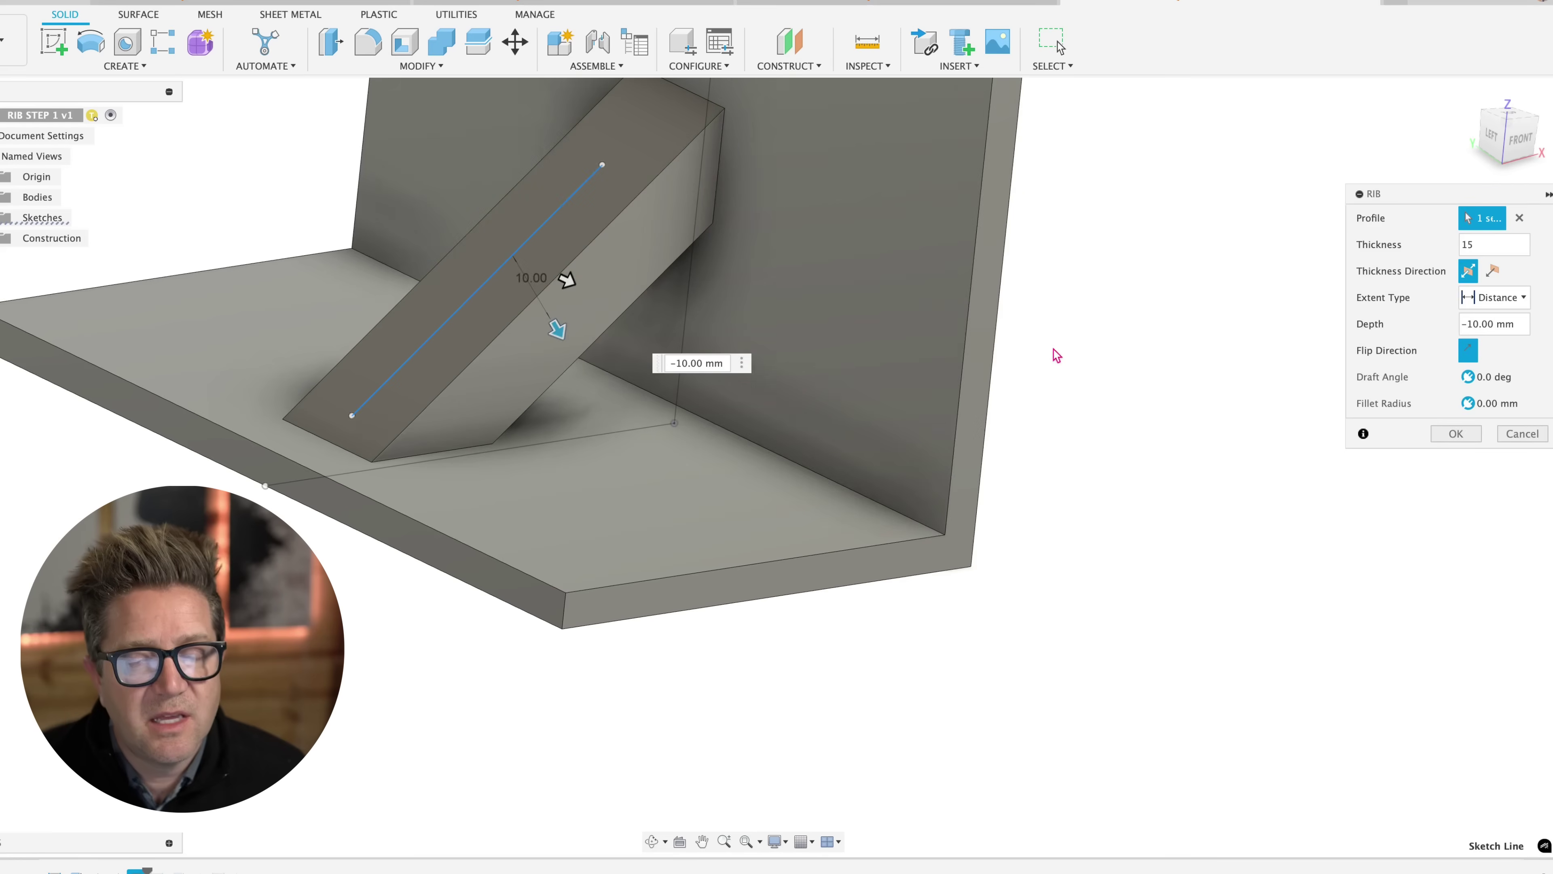
pyautogui.keyDown('shift'); pyautogui.moveTo(1055, 354); pyautogui.dragTo(1003, 367, button='middle'); pyautogui.keyUp('shift')
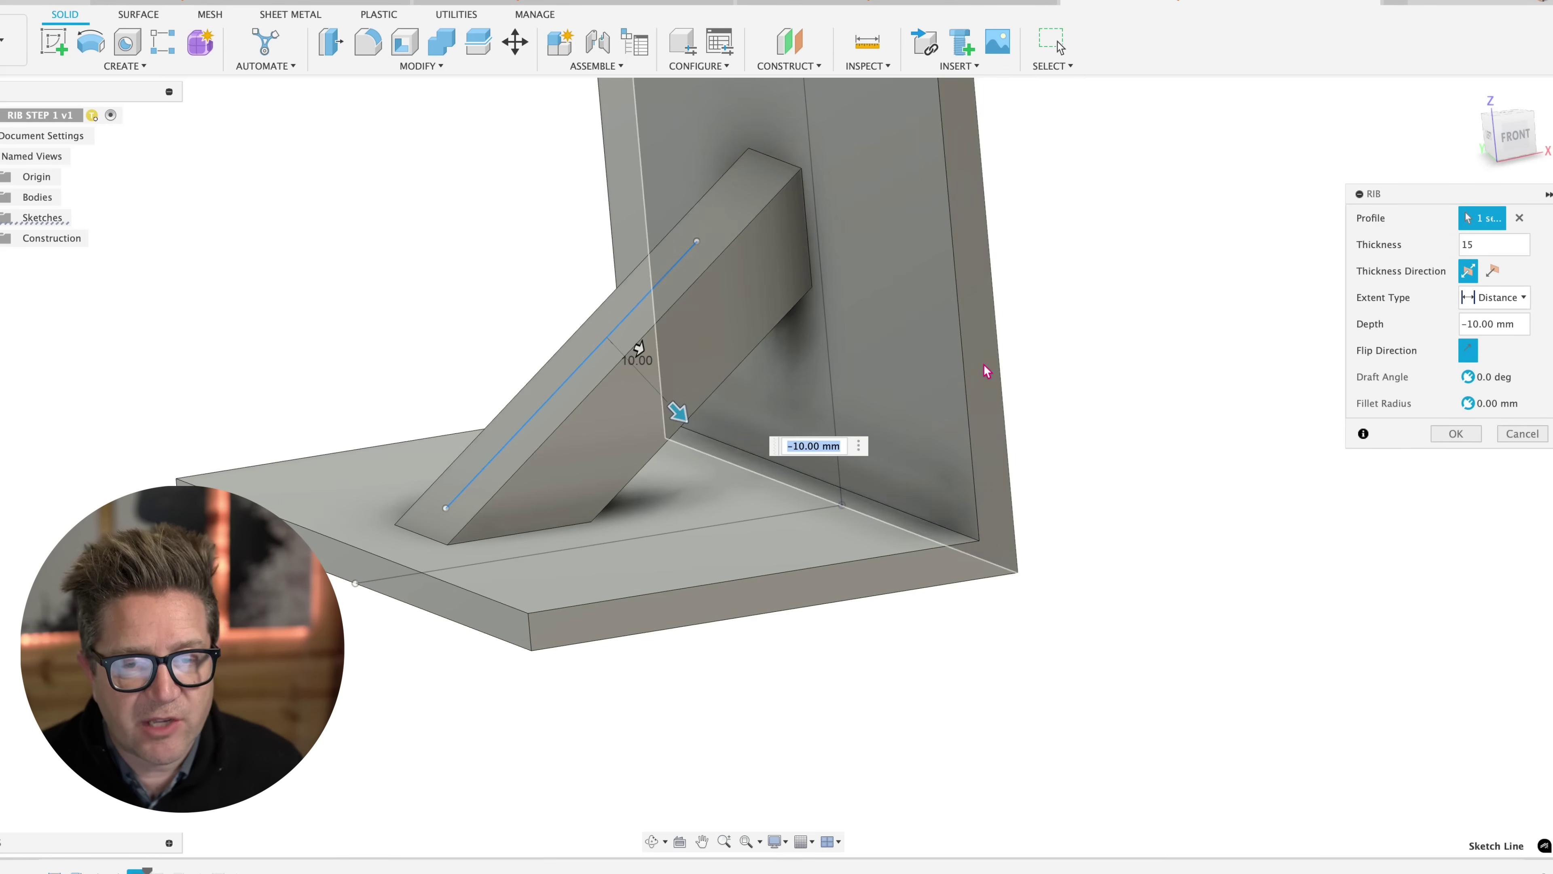
pyautogui.click(1495, 298)
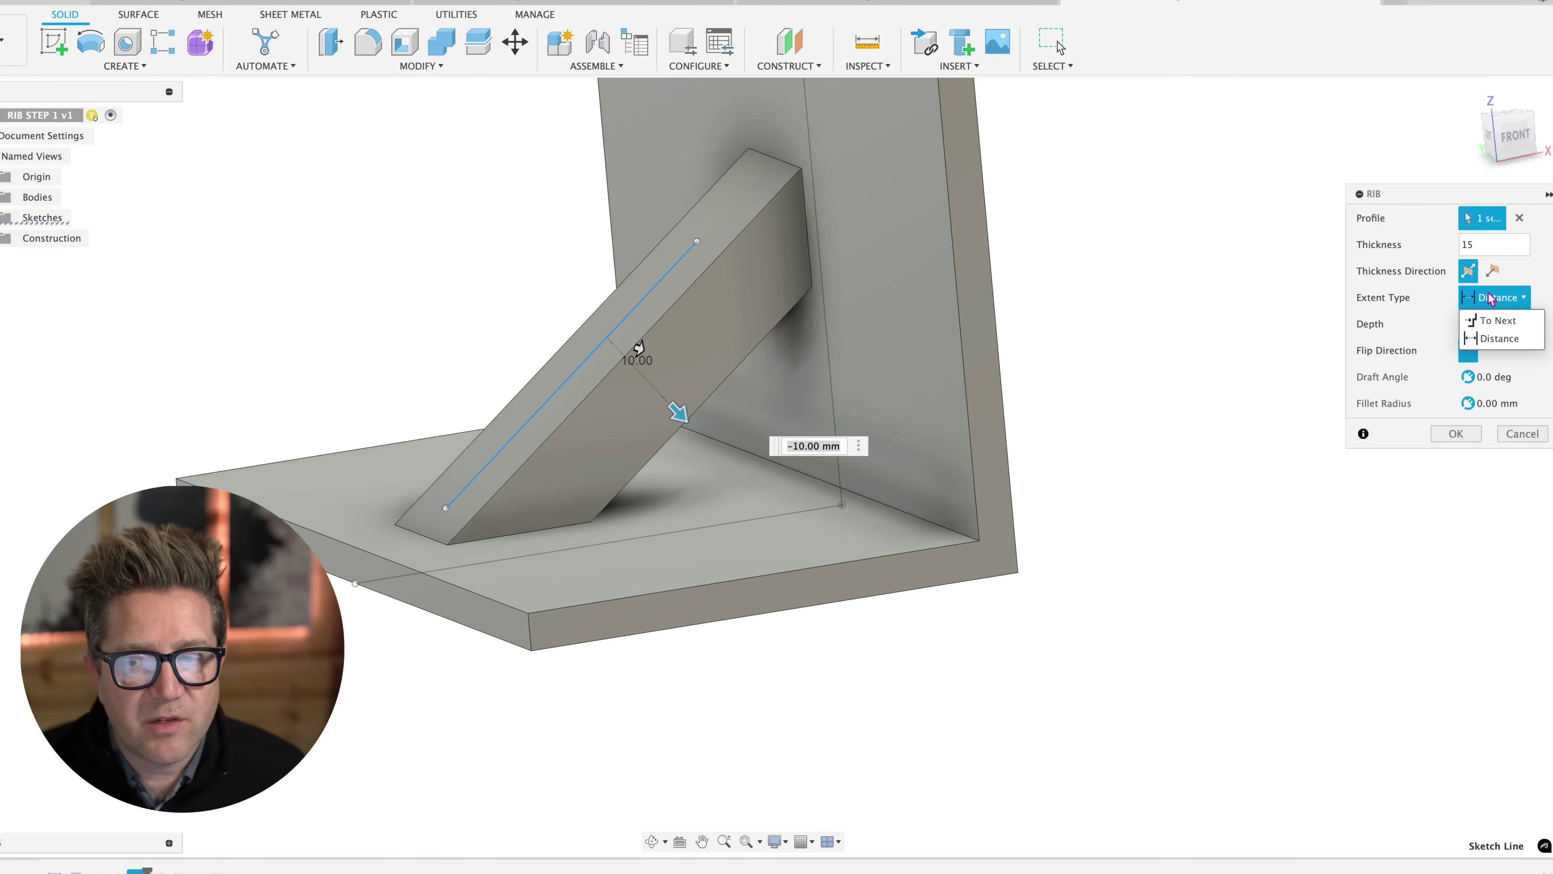
pyautogui.click(1492, 322)
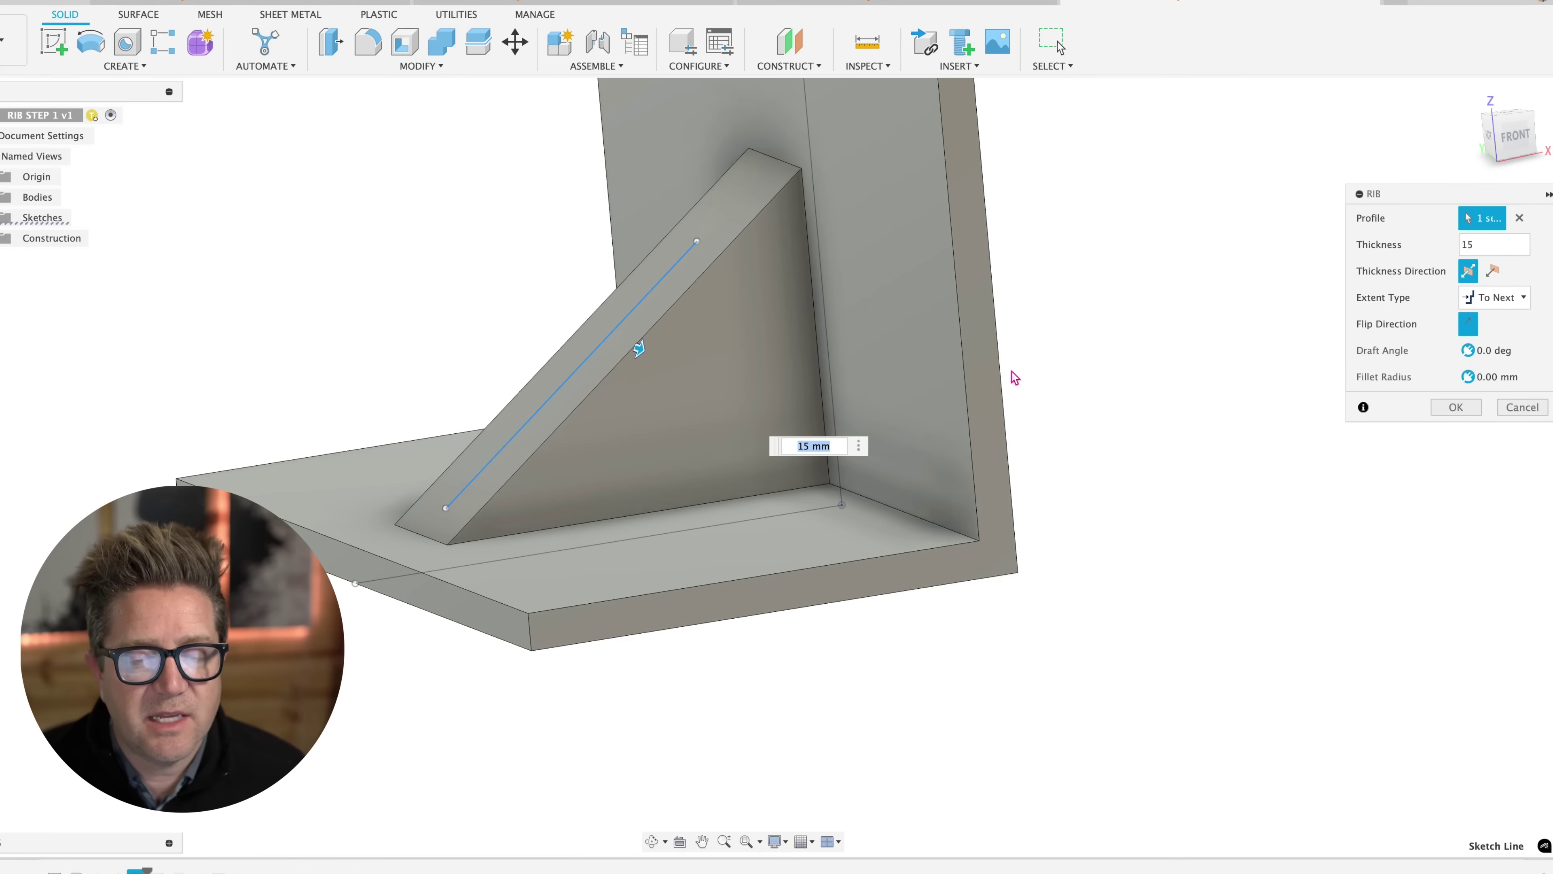
pyautogui.click(1455, 407)
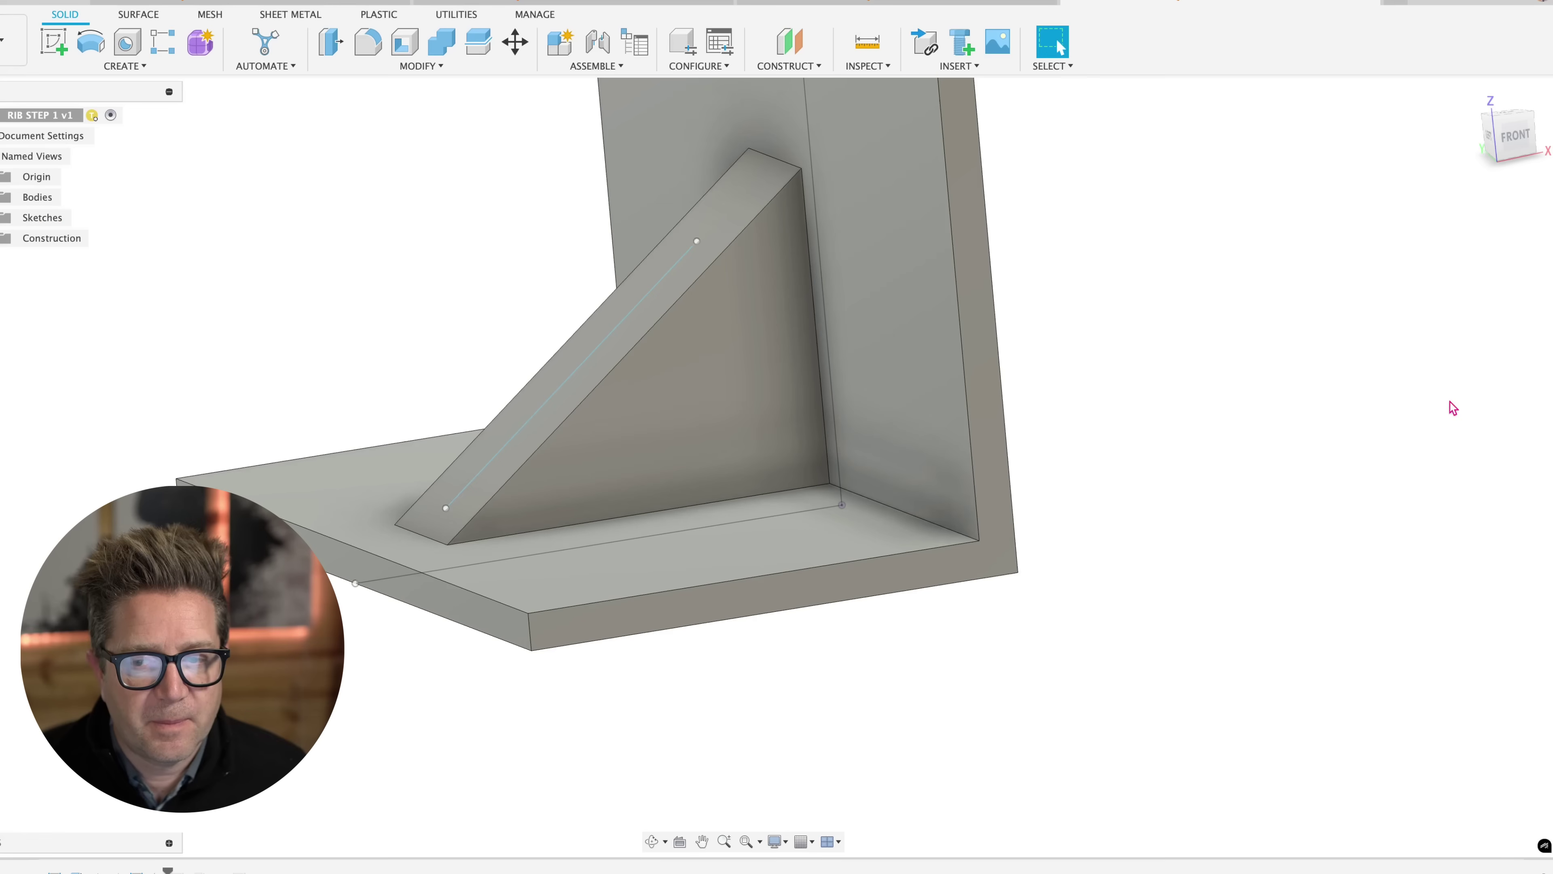
# Roll the timeline back before the rib and tilt the profile sketch's upright line outward
pyautogui.scroll(-5, 995, 465)
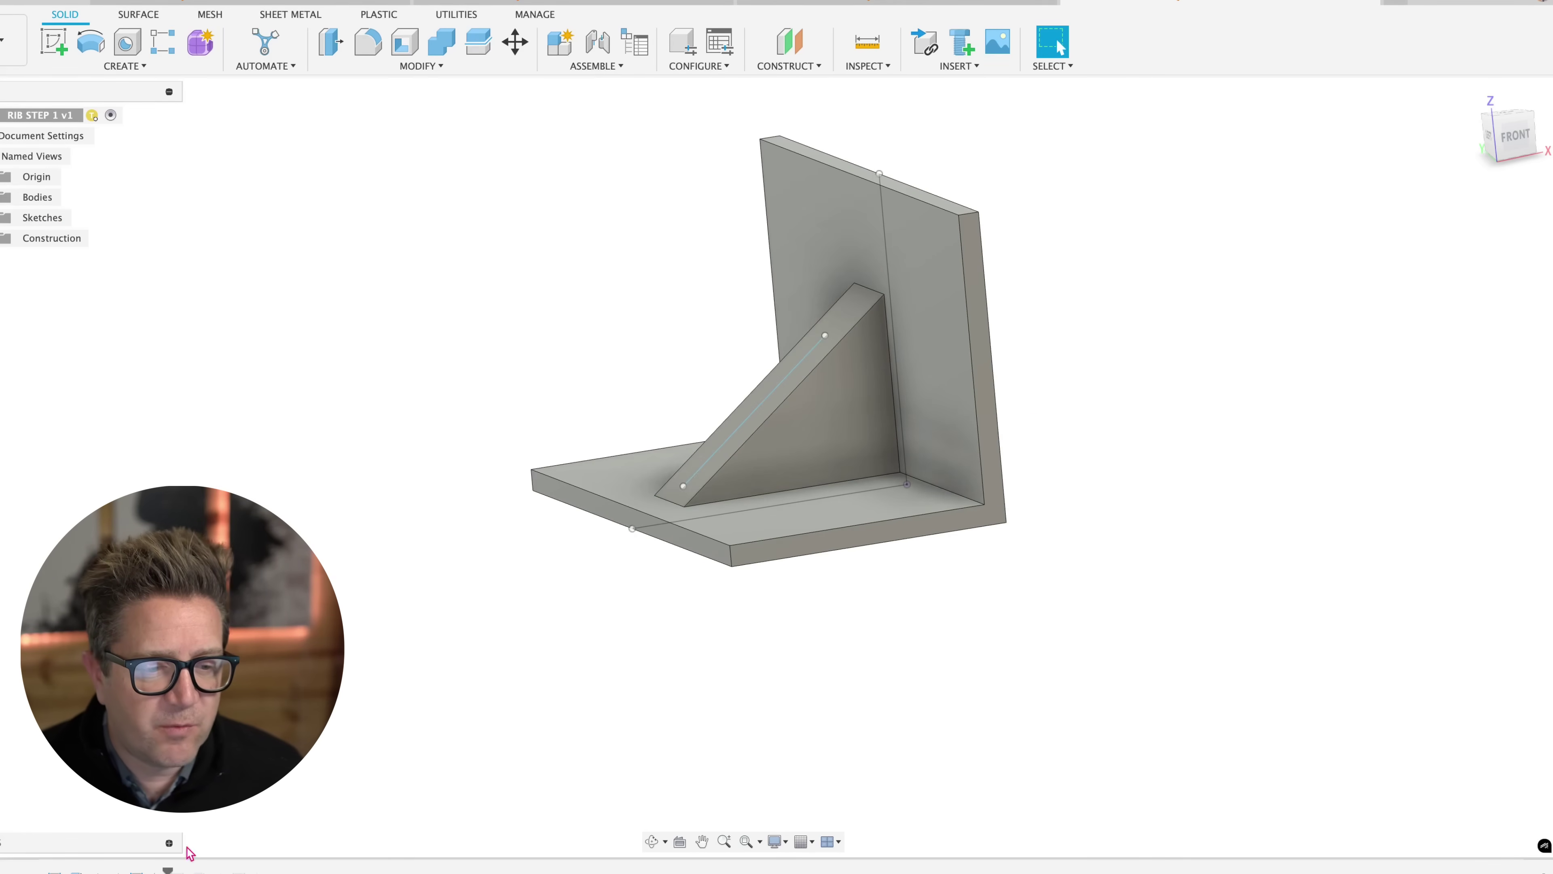
pyautogui.moveTo(168, 867); pyautogui.dragTo(127, 868)
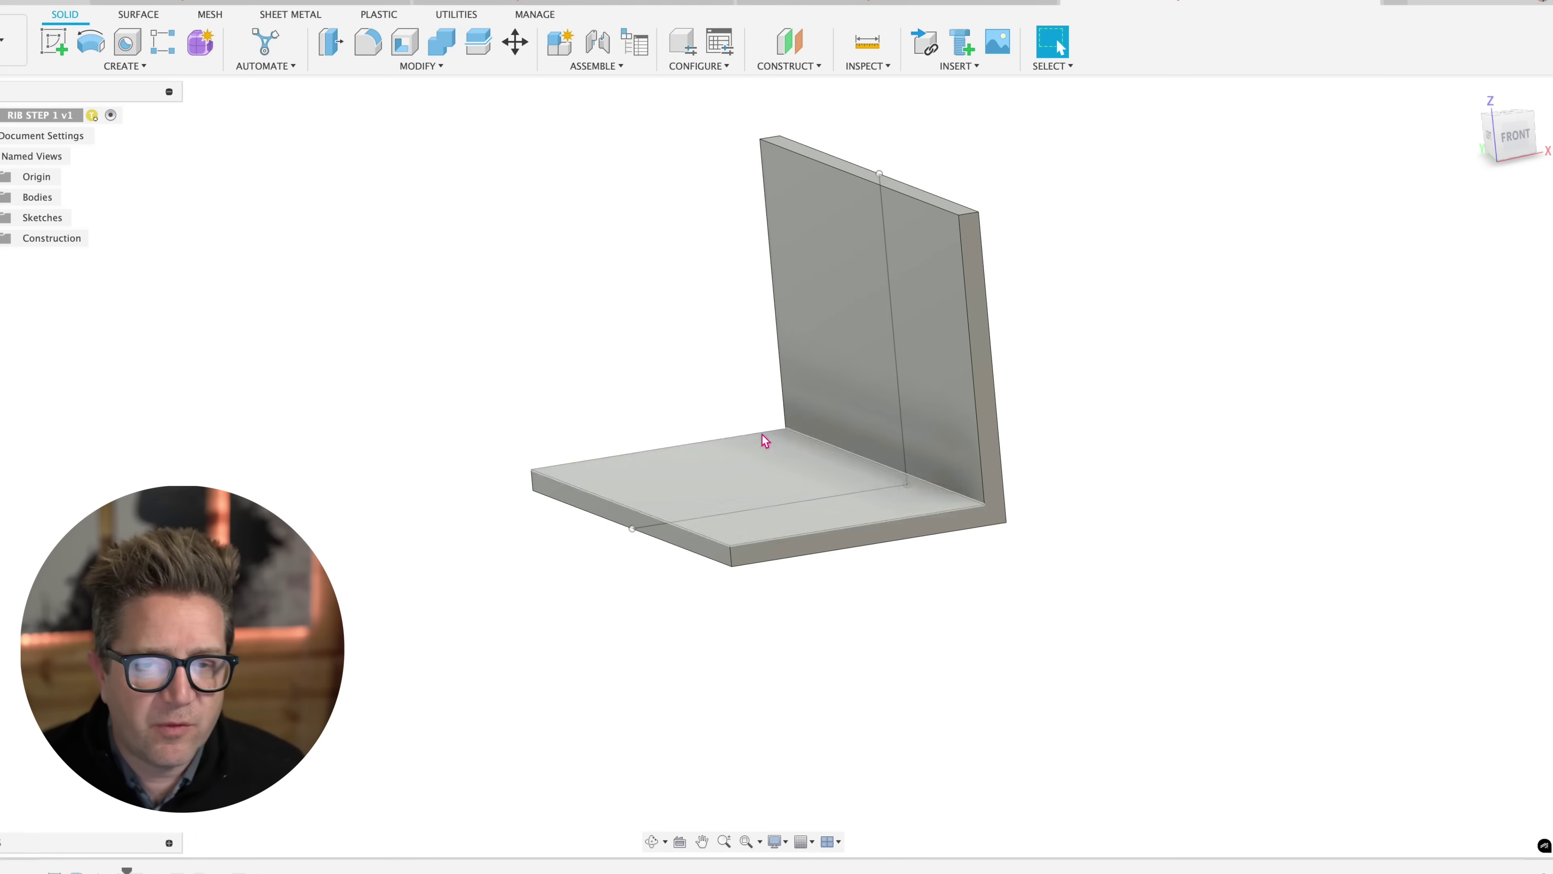
pyautogui.moveTo(997, 352)
pyautogui.keyDown('shift'); pyautogui.mouseDown(button='middle')
pyautogui.moveTo(943, 336)
pyautogui.moveTo(1002, 343)
pyautogui.moveTo(960, 351)
pyautogui.moveTo(1005, 340)
pyautogui.mouseUp(button='middle'); pyautogui.keyUp('shift')
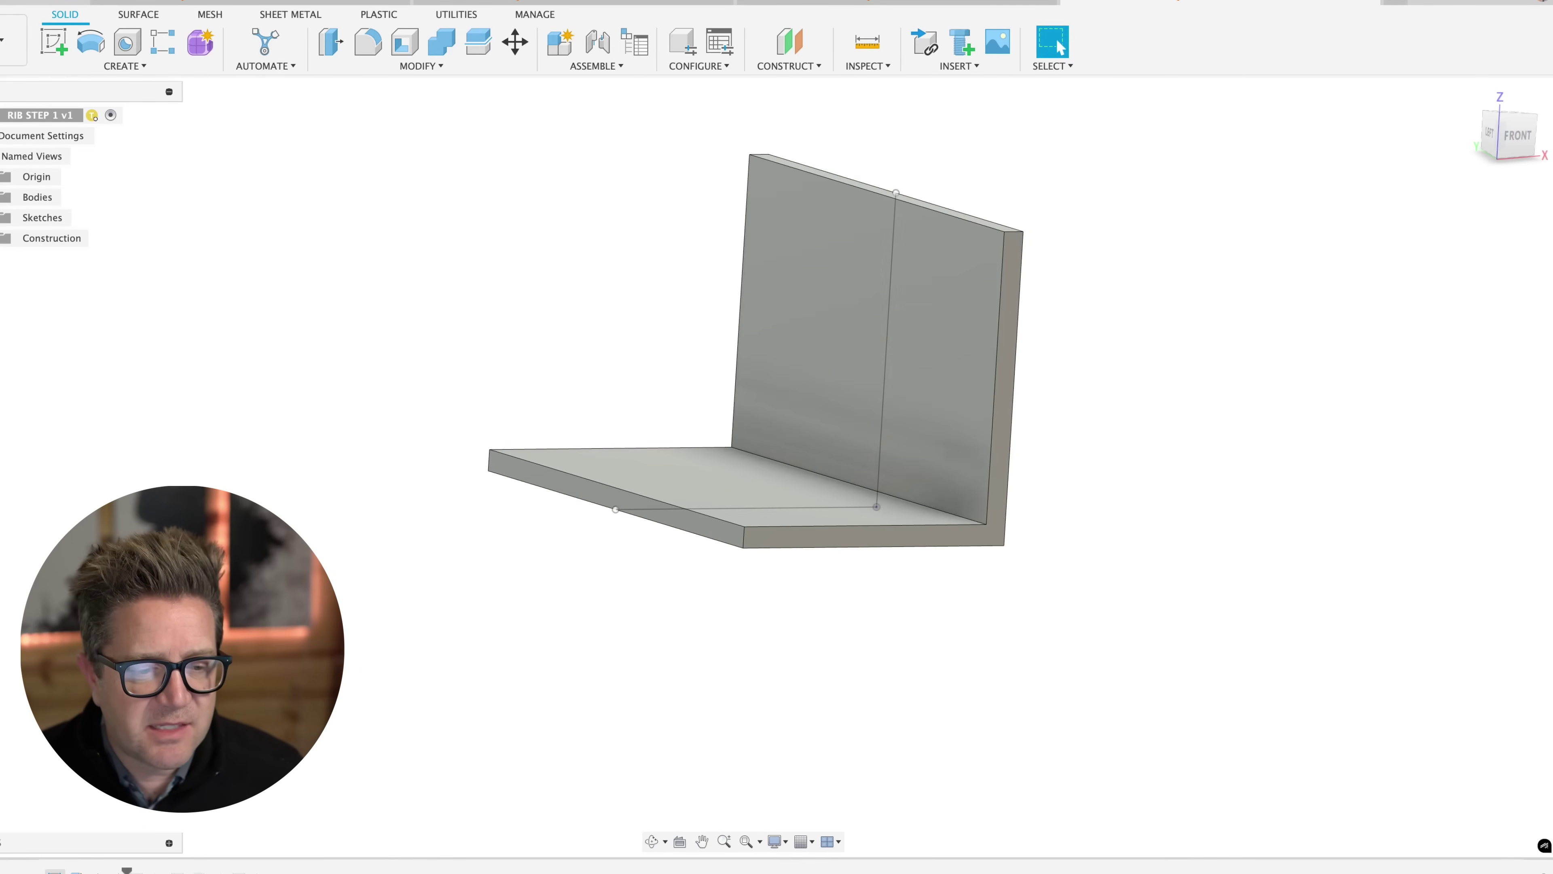
pyautogui.doubleClick(55, 869)
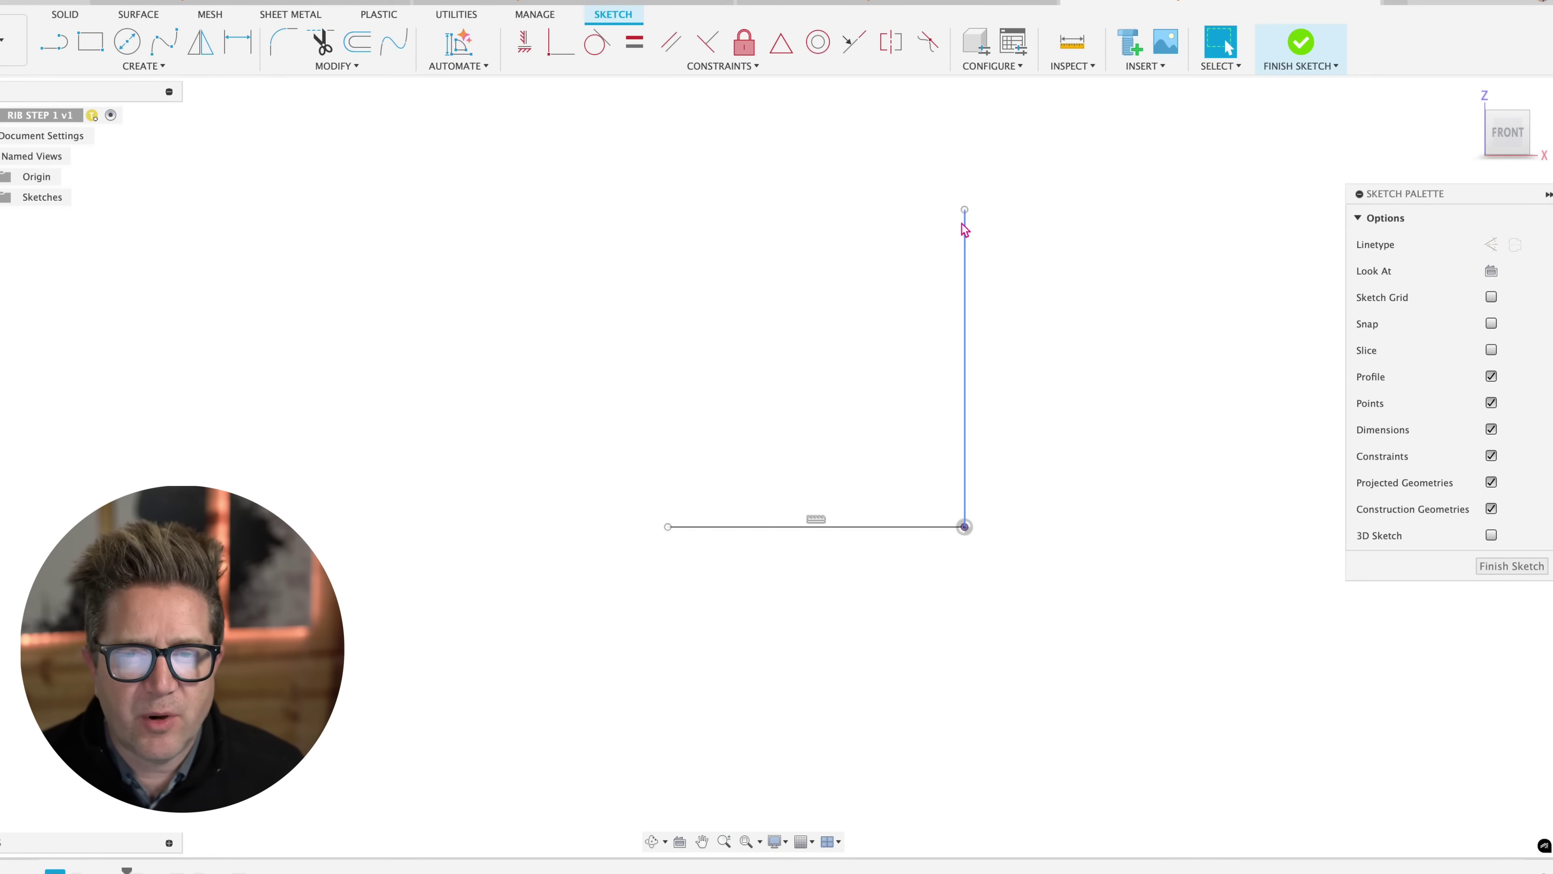
pyautogui.moveTo(964, 211); pyautogui.dragTo(1131, 191)
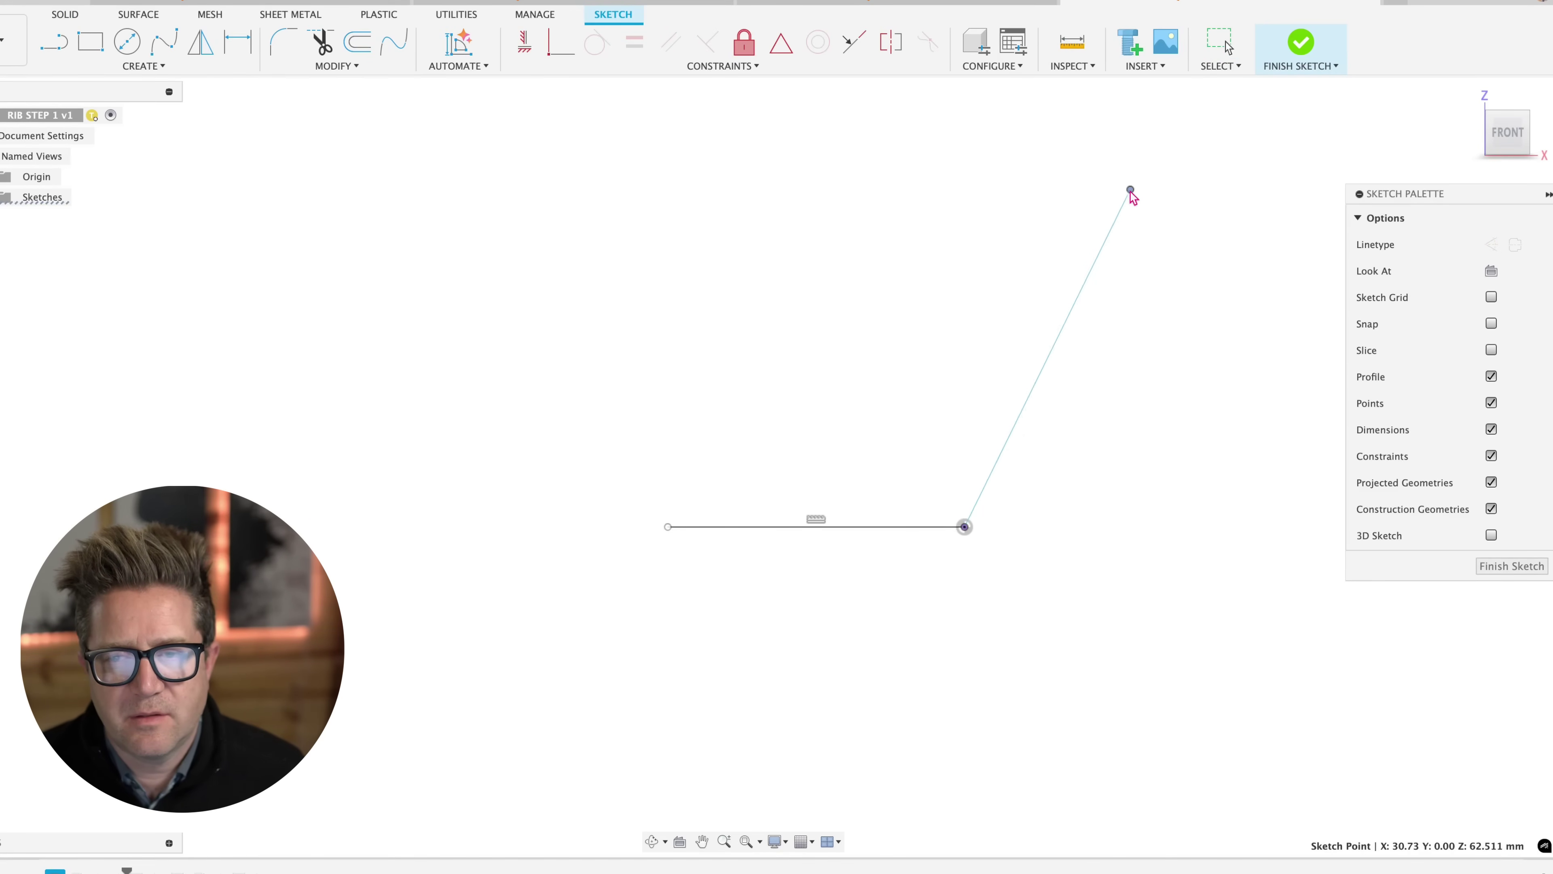
pyautogui.click(1300, 44)
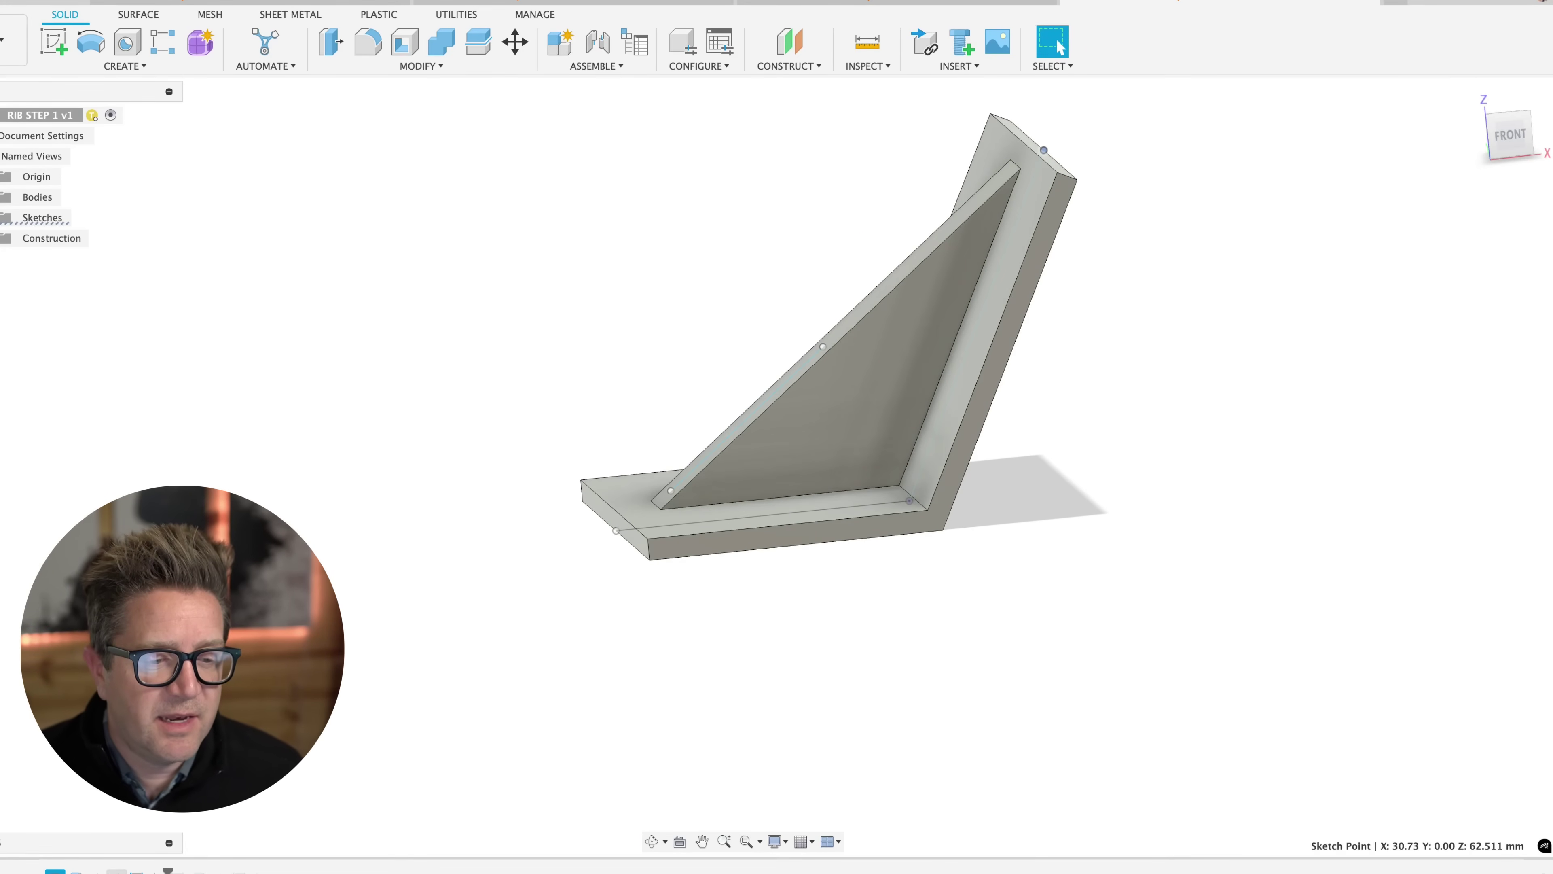
# Lean the profile sketch's upright line further outward and view the bracket from the front
pyautogui.rightClick(60, 870)
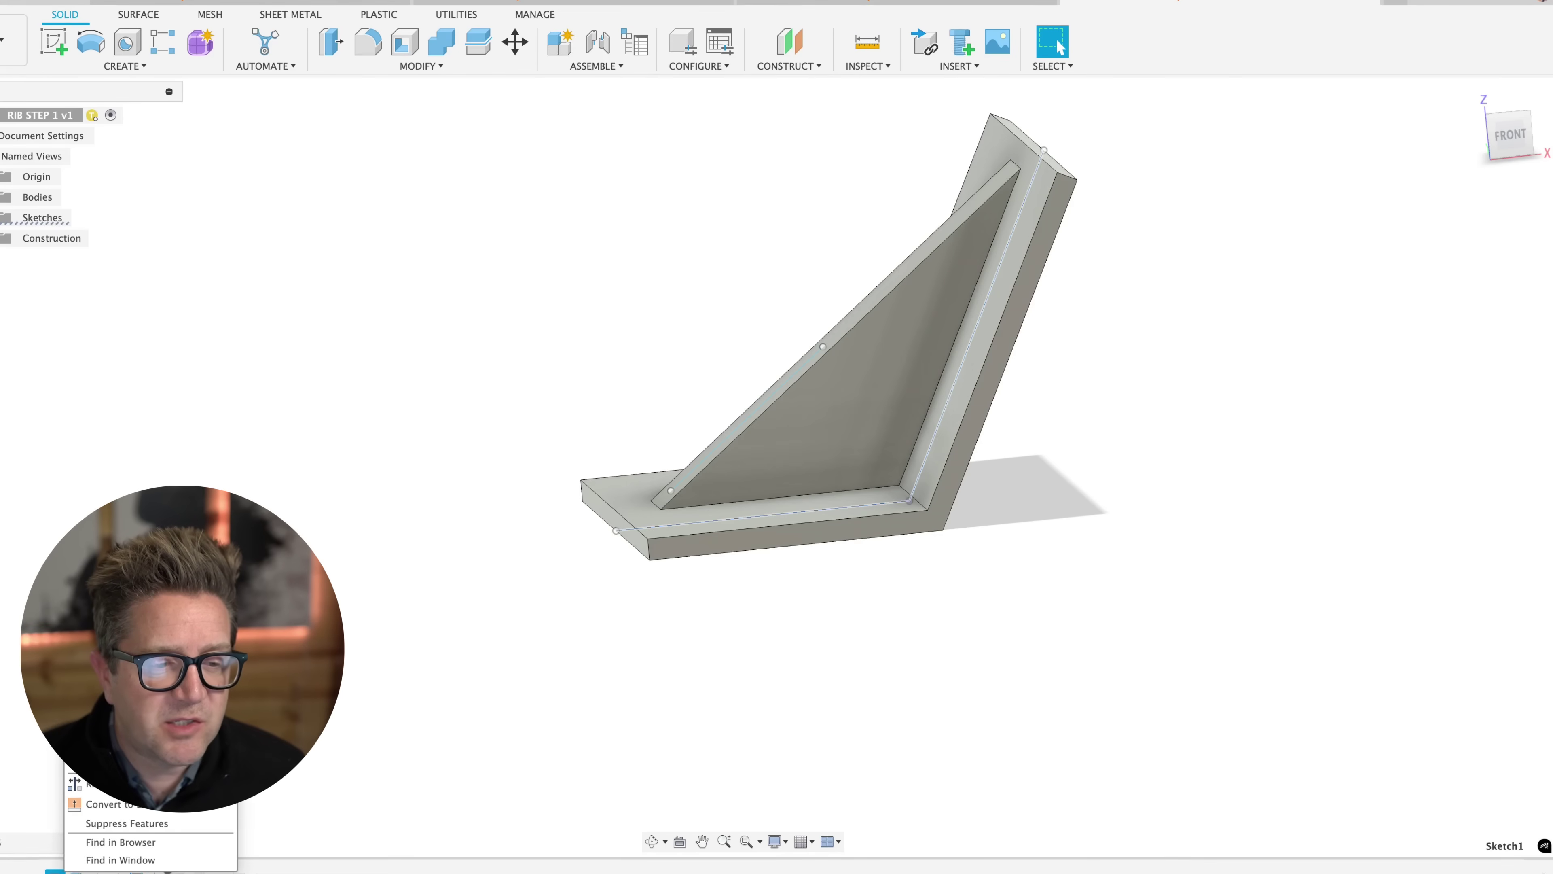
pyautogui.click(123, 784)
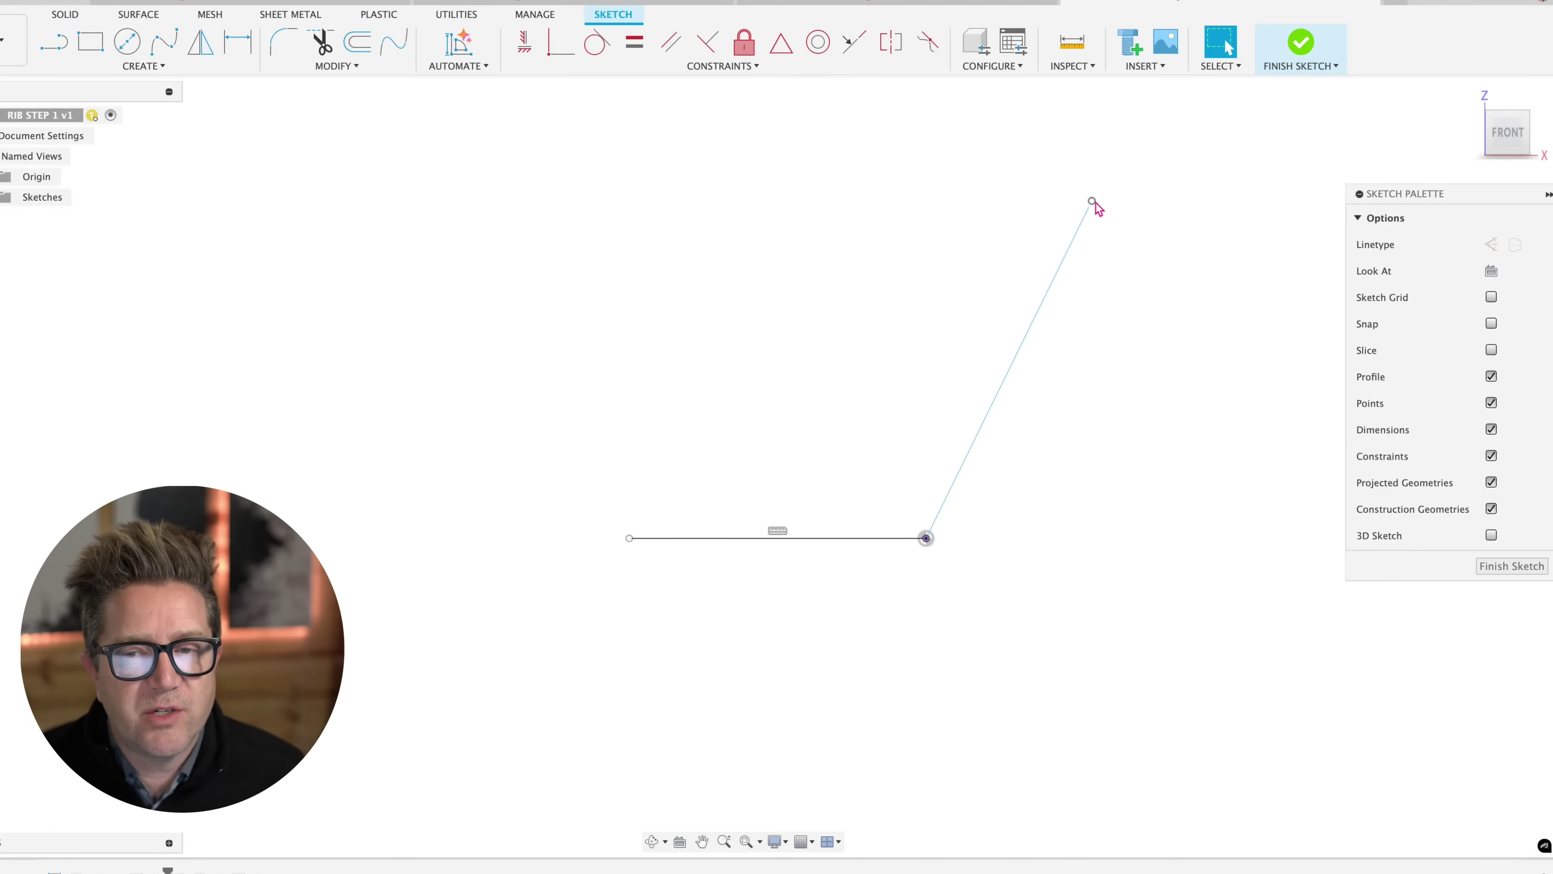
pyautogui.moveTo(1094, 203)
pyautogui.mouseDown()
pyautogui.moveTo(1200, 229)
pyautogui.moveTo(1234, 259)
pyautogui.mouseUp()
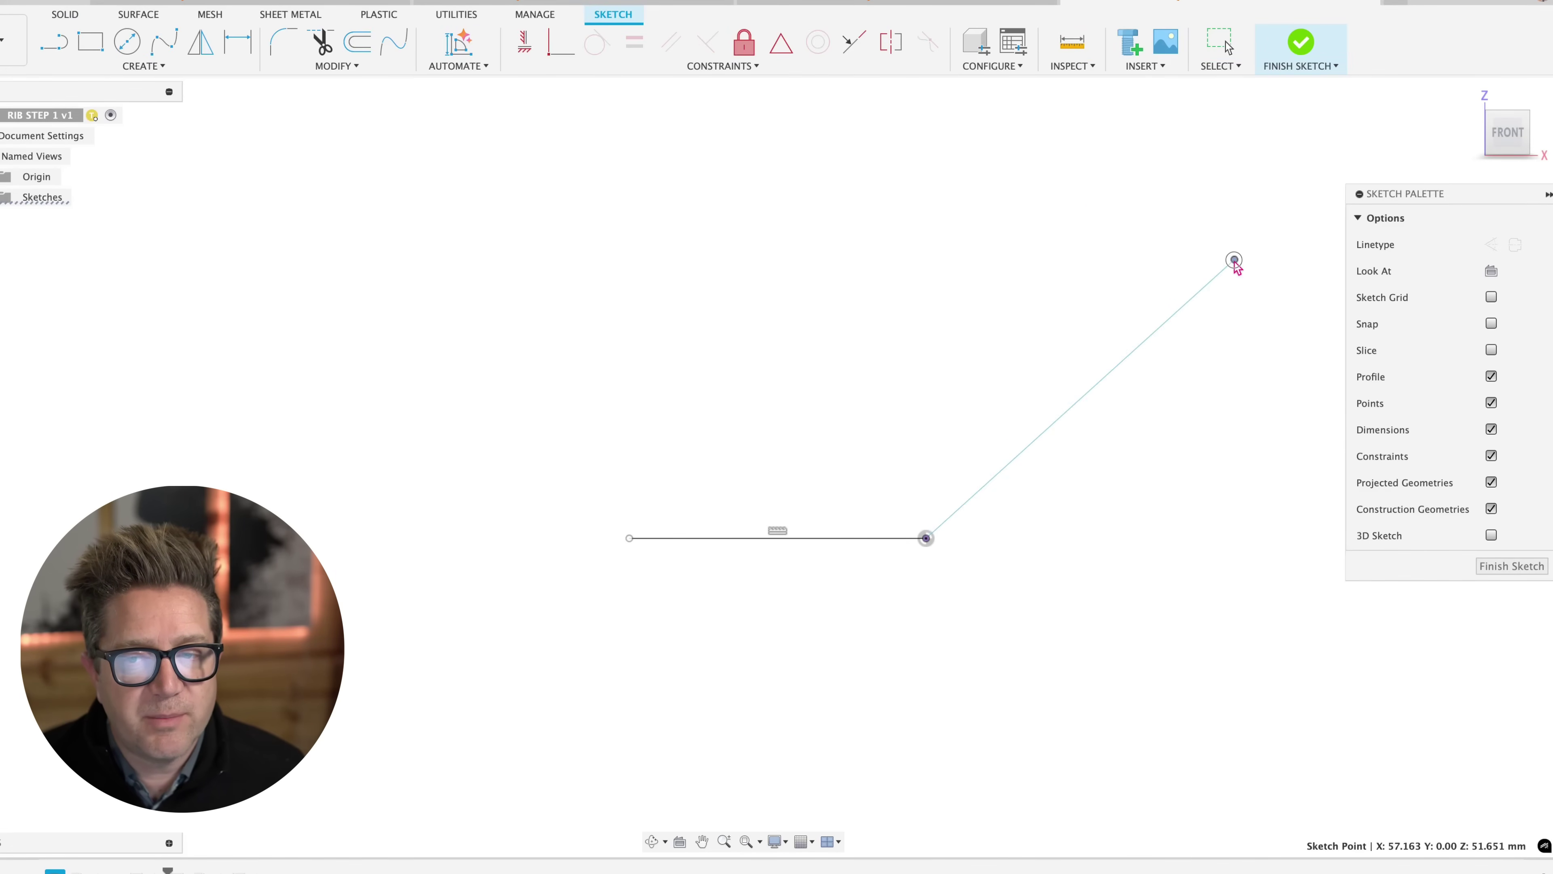
pyautogui.click(1307, 51)
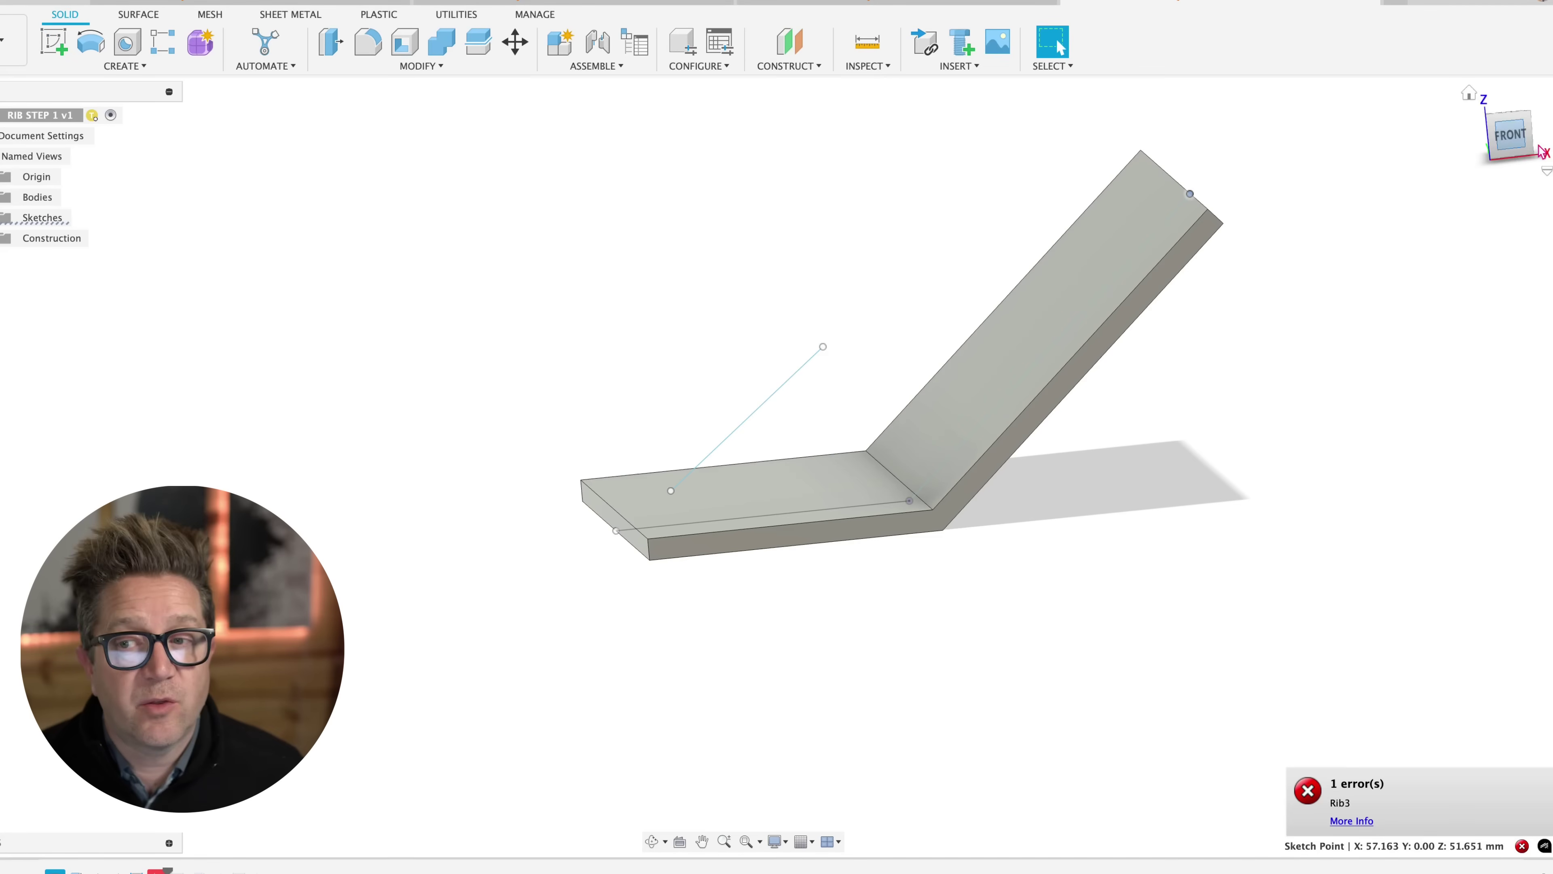
pyautogui.click(1513, 139)
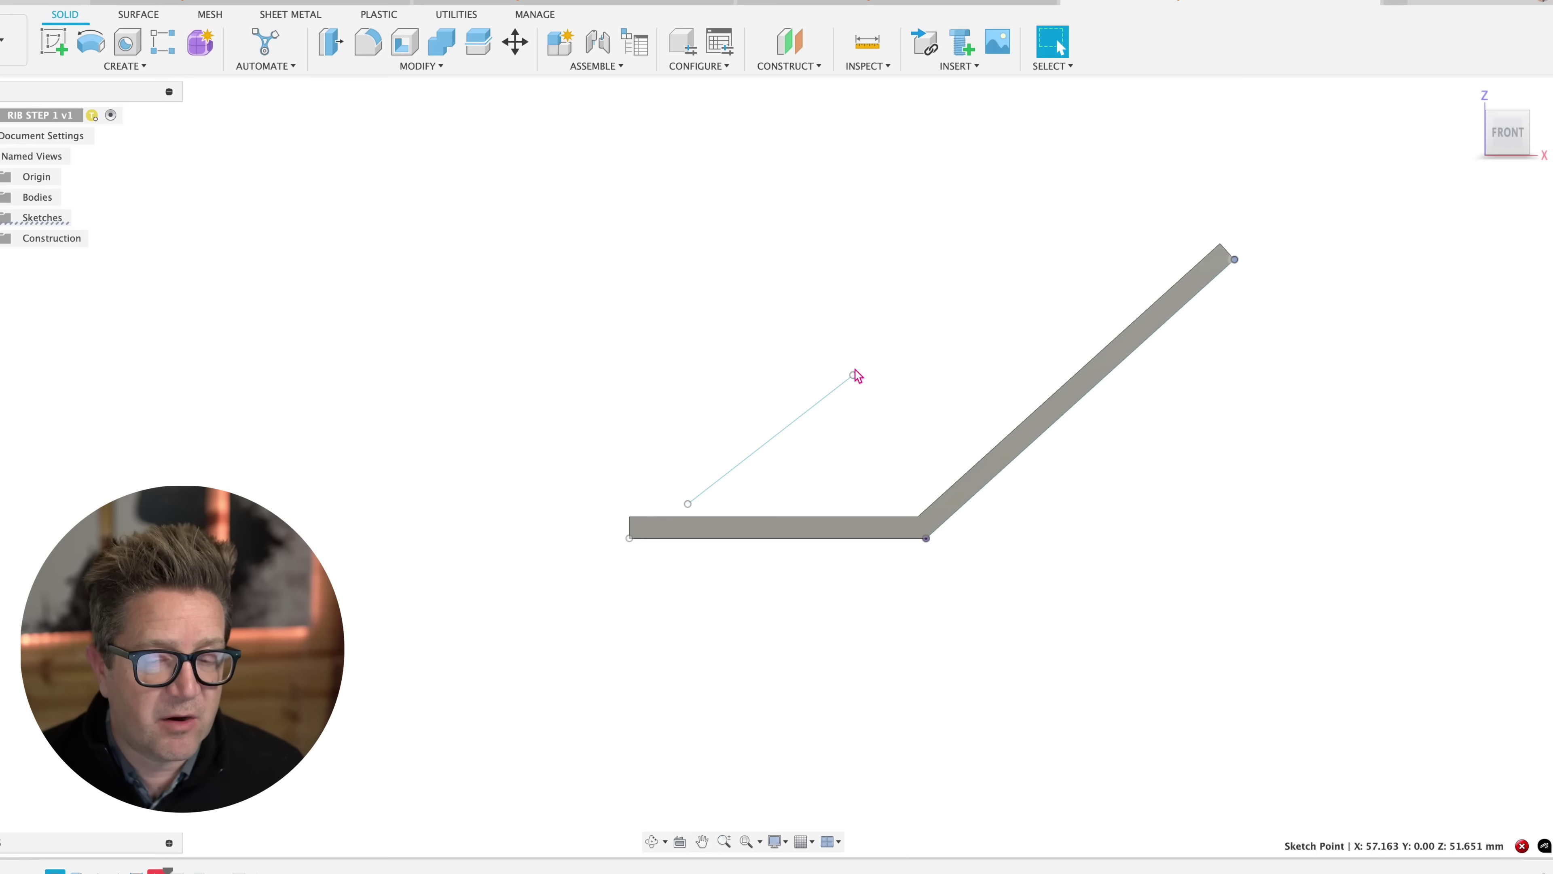
# Reopen the rib's diagonal-line sketch for editing
pyautogui.rightClick(56, 871)
pyautogui.click(122, 722)
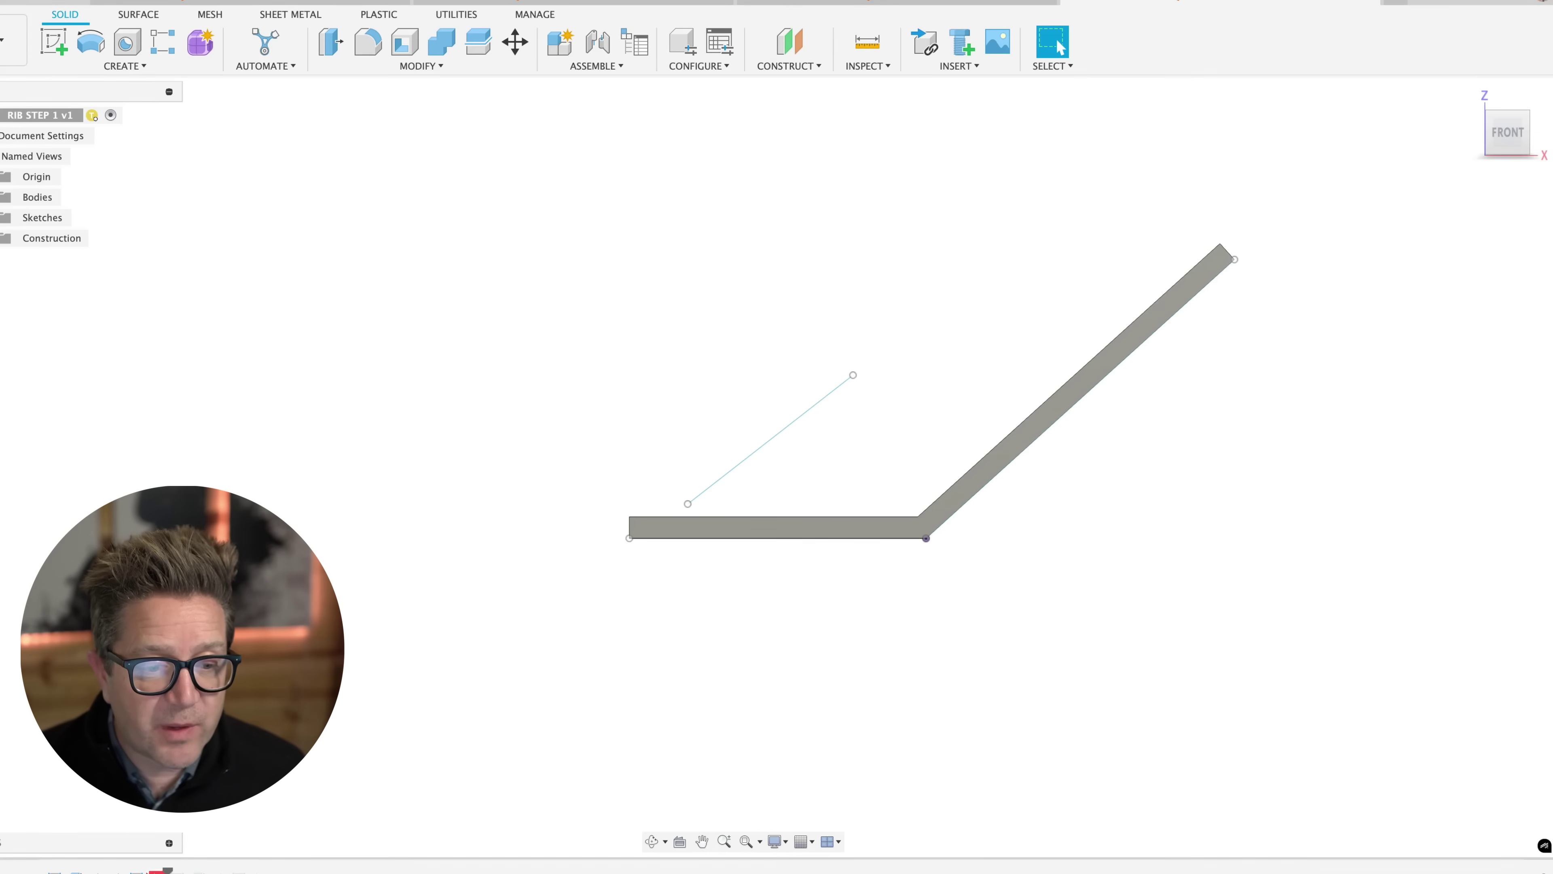
pyautogui.rightClick(156, 869)
pyautogui.click(501, 418)
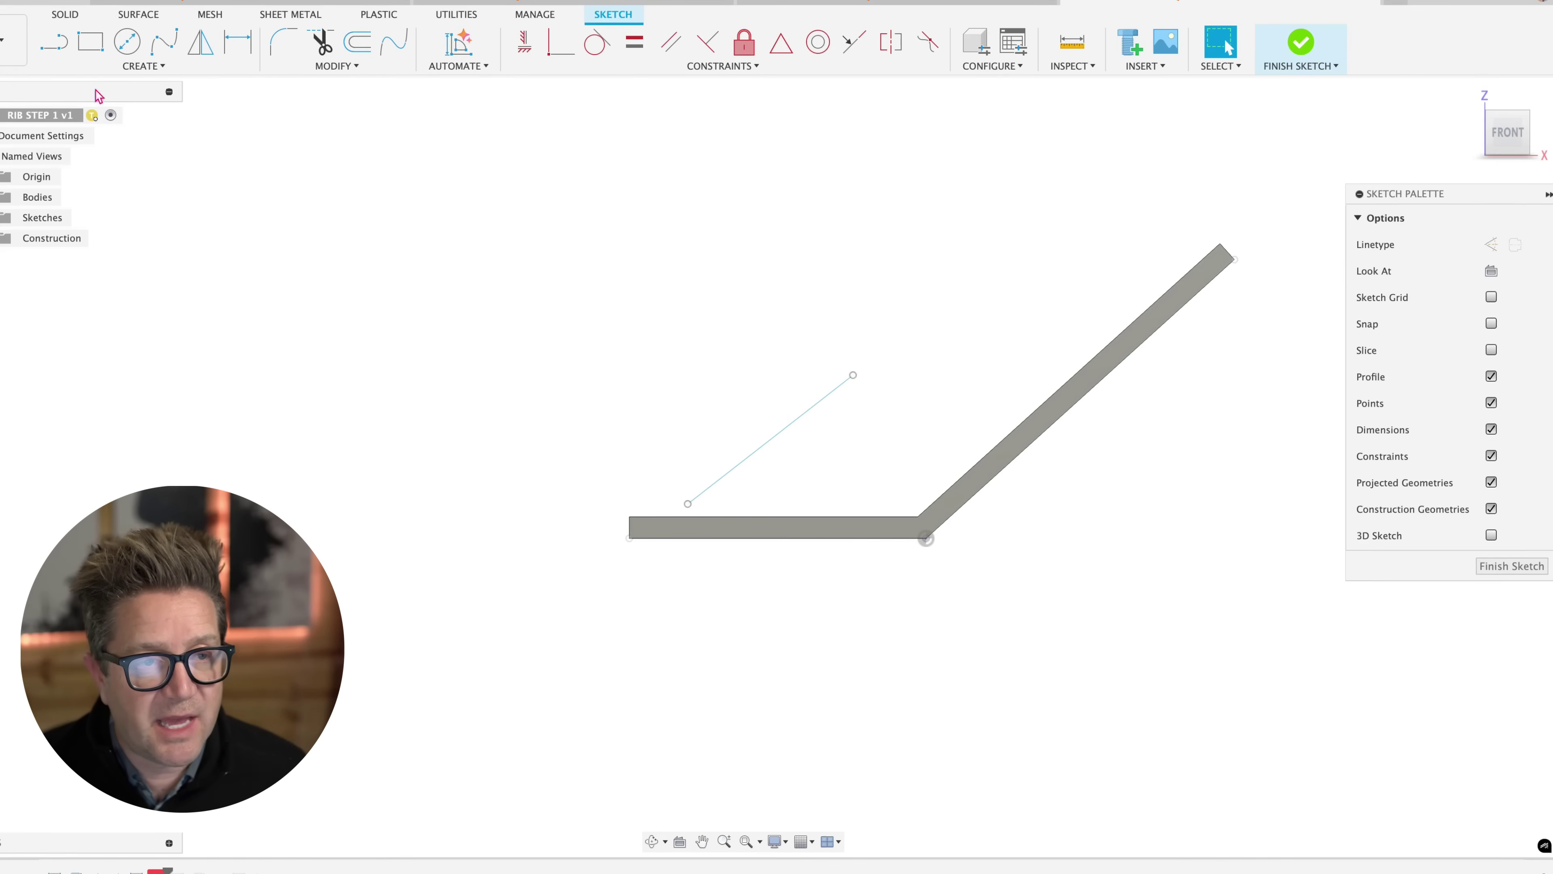
# Add a second, nearly horizontal segment toward the slanted wall to make a jogged line, then finish the sketch
pyautogui.click(53, 42)
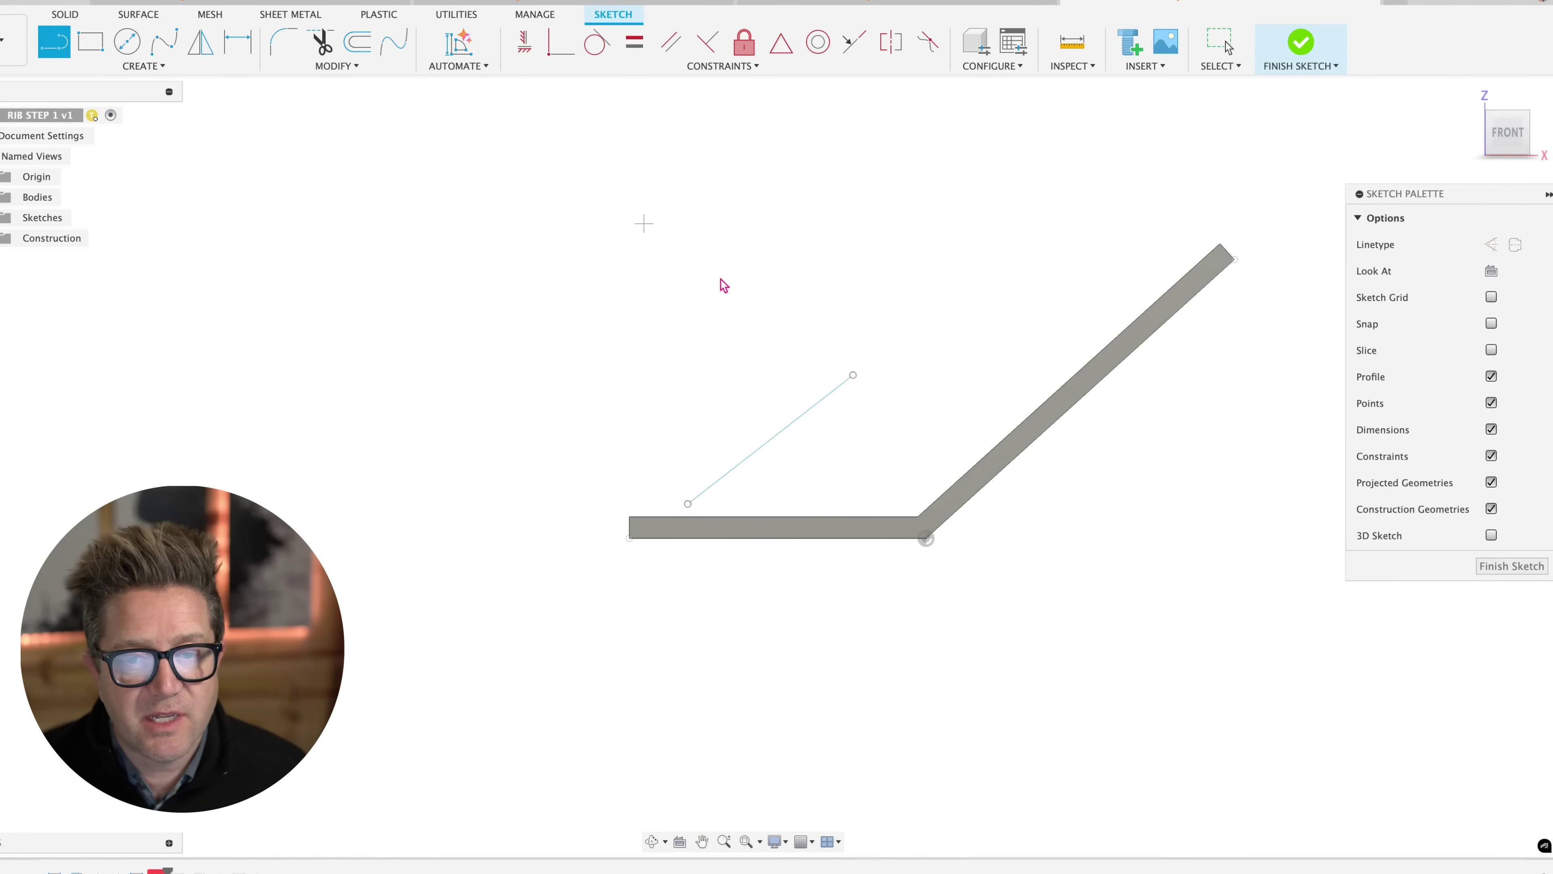
pyautogui.click(853, 374)
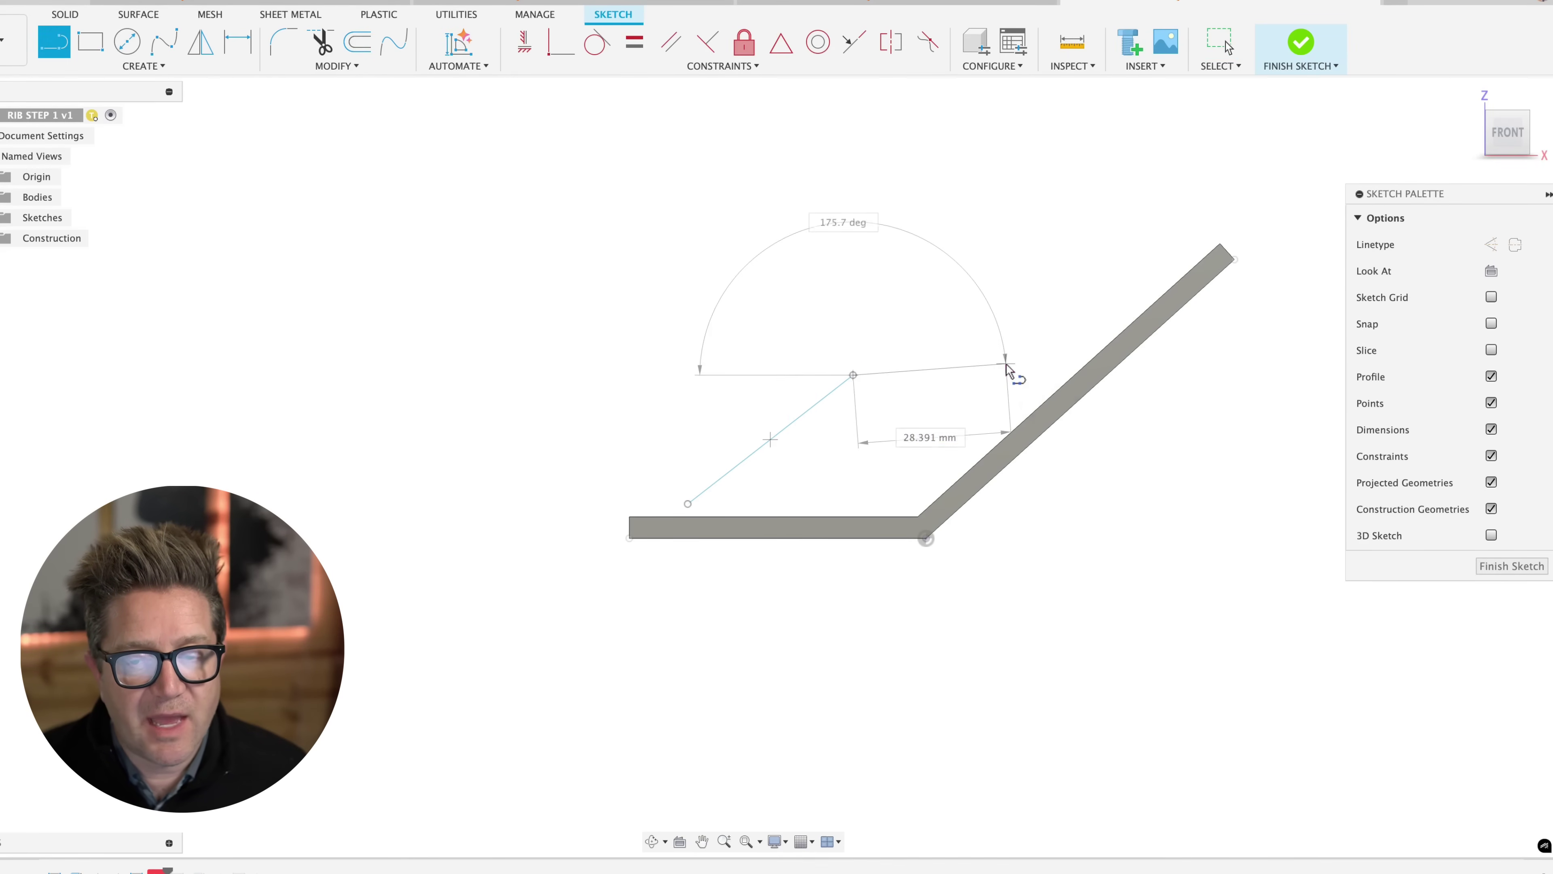
pyautogui.press('Escape')
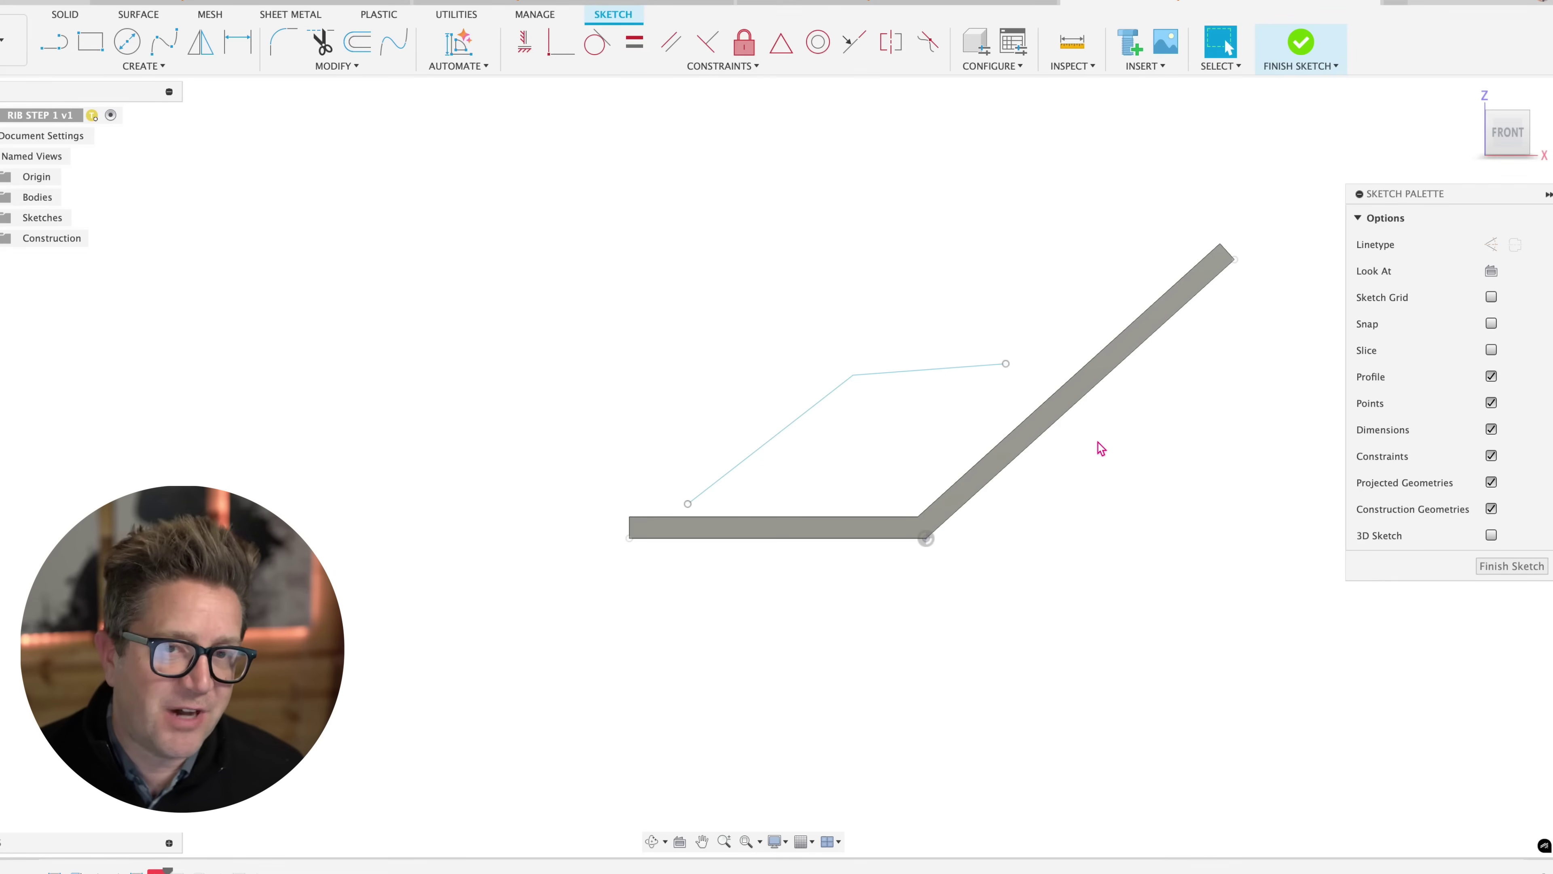
pyautogui.click(1299, 44)
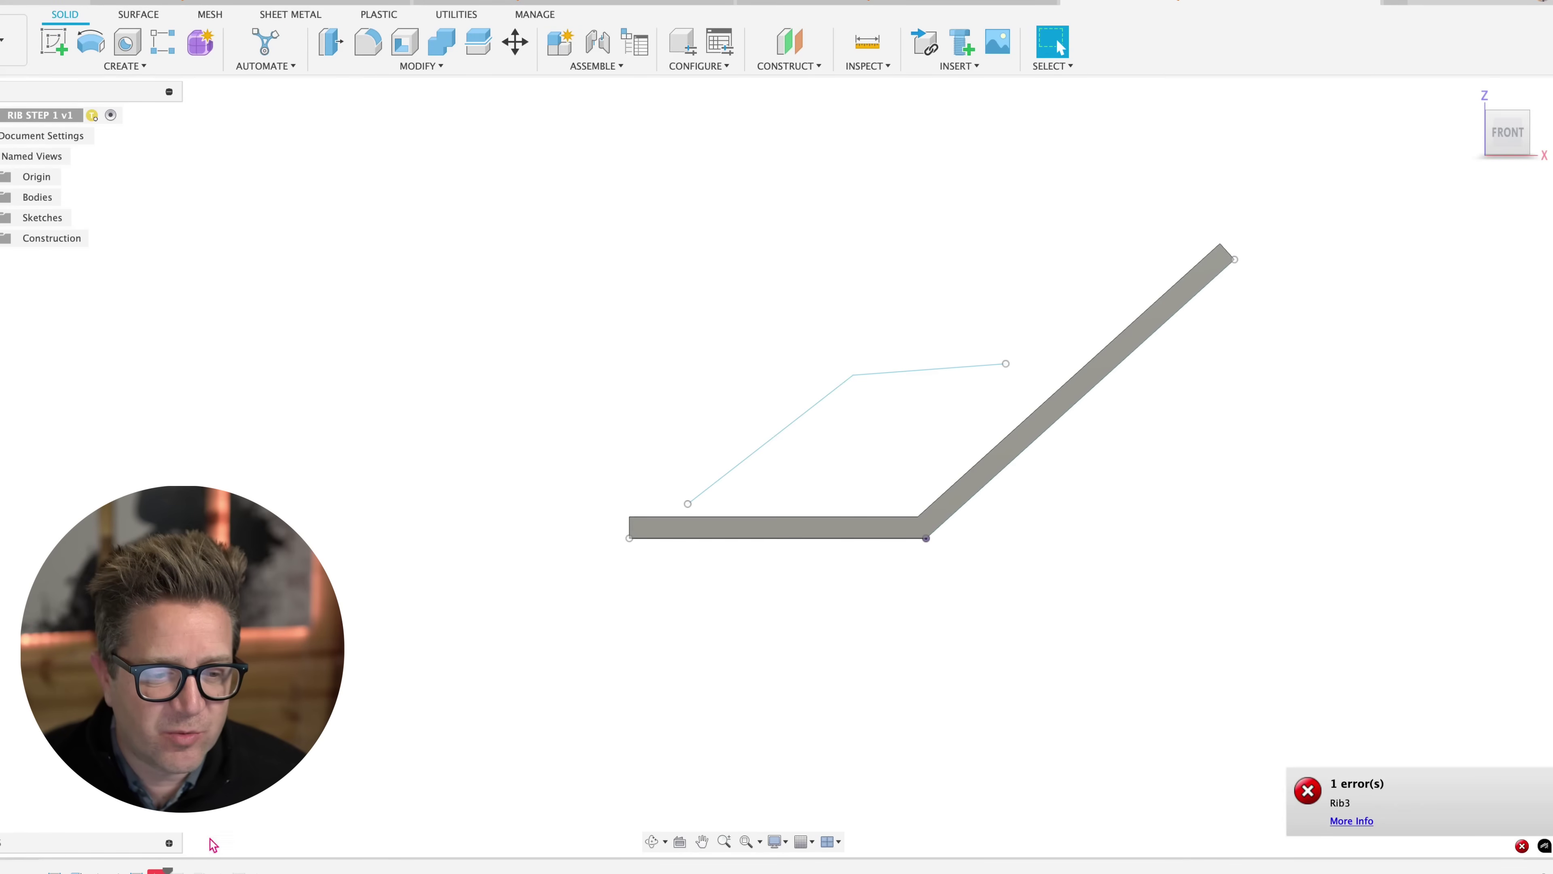
# Edit the failed Rib3 feature at 15 mm thickness and confirm so the jogged rib rebuilds
pyautogui.rightClick(160, 870)
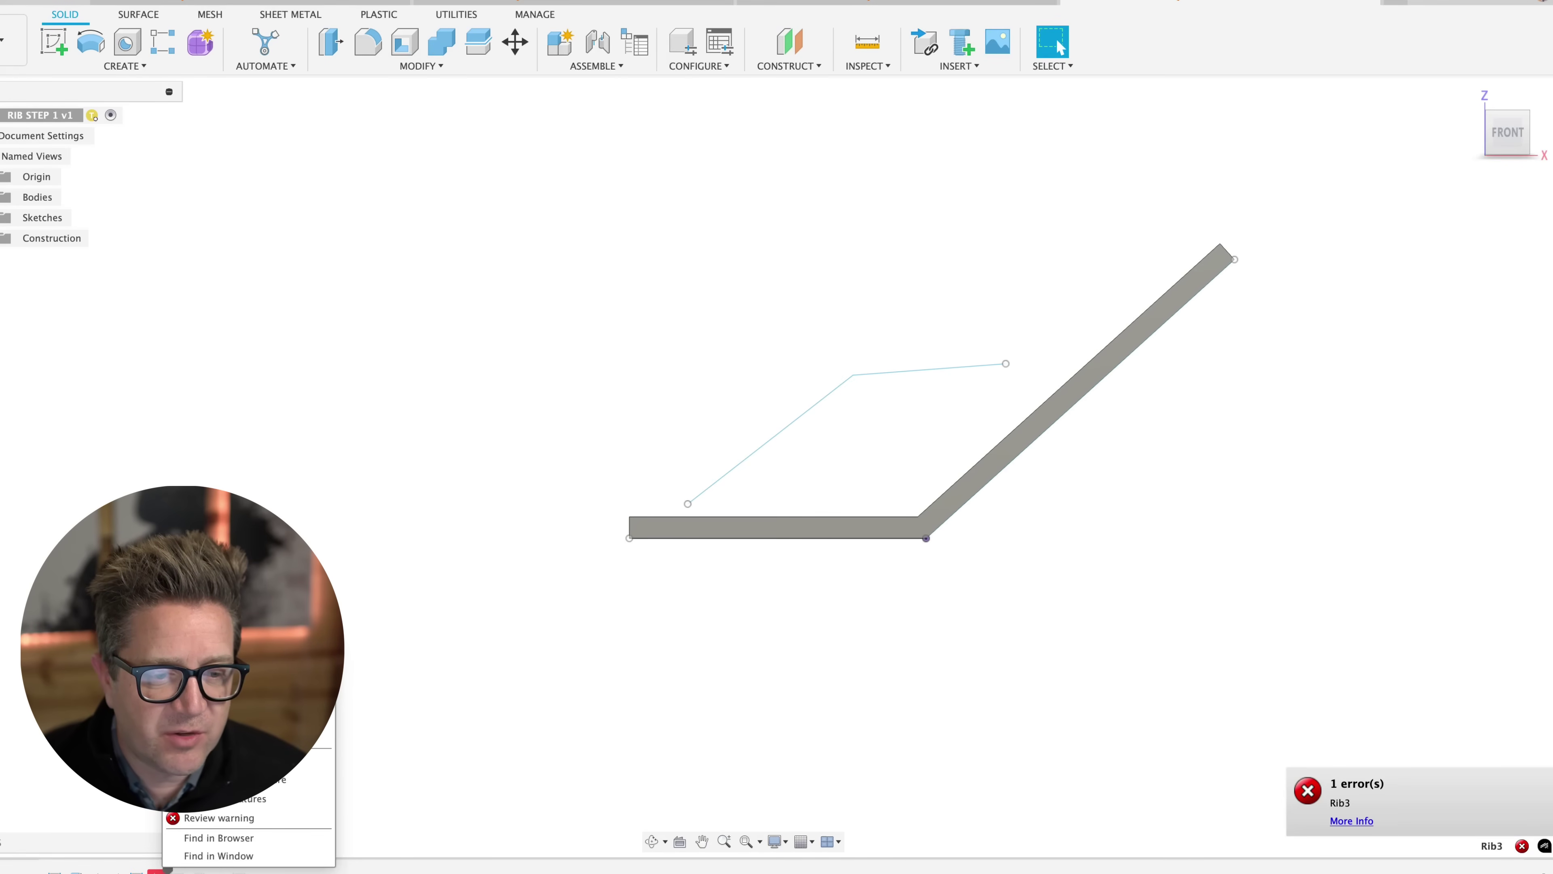
pyautogui.click(208, 612)
pyautogui.keyDown('shift'); pyautogui.moveTo(954, 417); pyautogui.dragTo(912, 301, button='middle'); pyautogui.keyUp('shift')
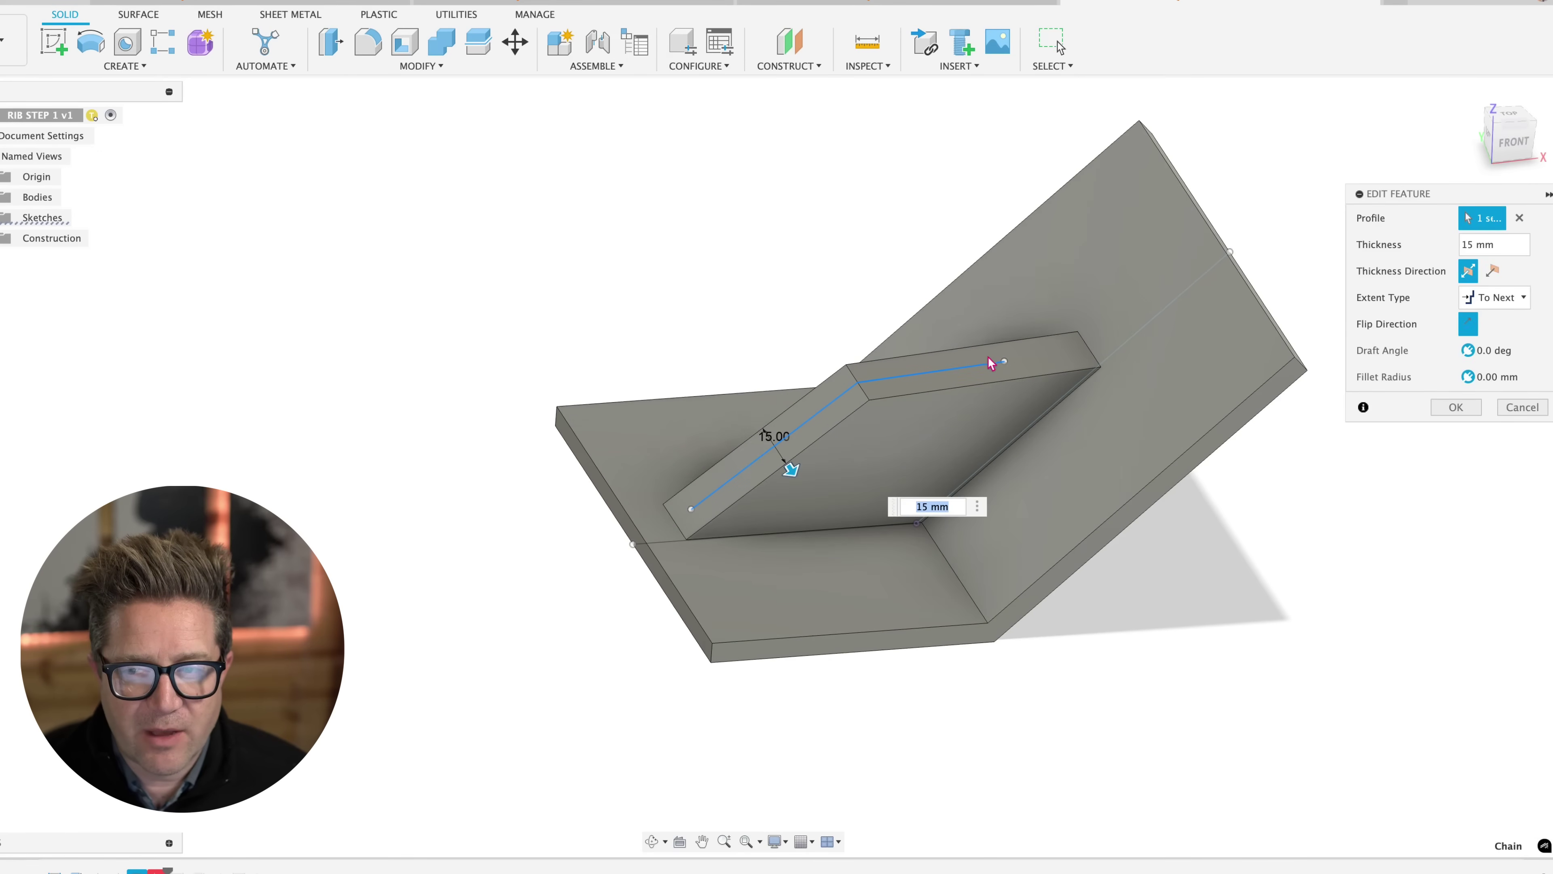
pyautogui.click(1455, 407)
pyautogui.keyDown('shift'); pyautogui.moveTo(1130, 583); pyautogui.dragTo(877, 425, button='middle'); pyautogui.keyUp('shift')
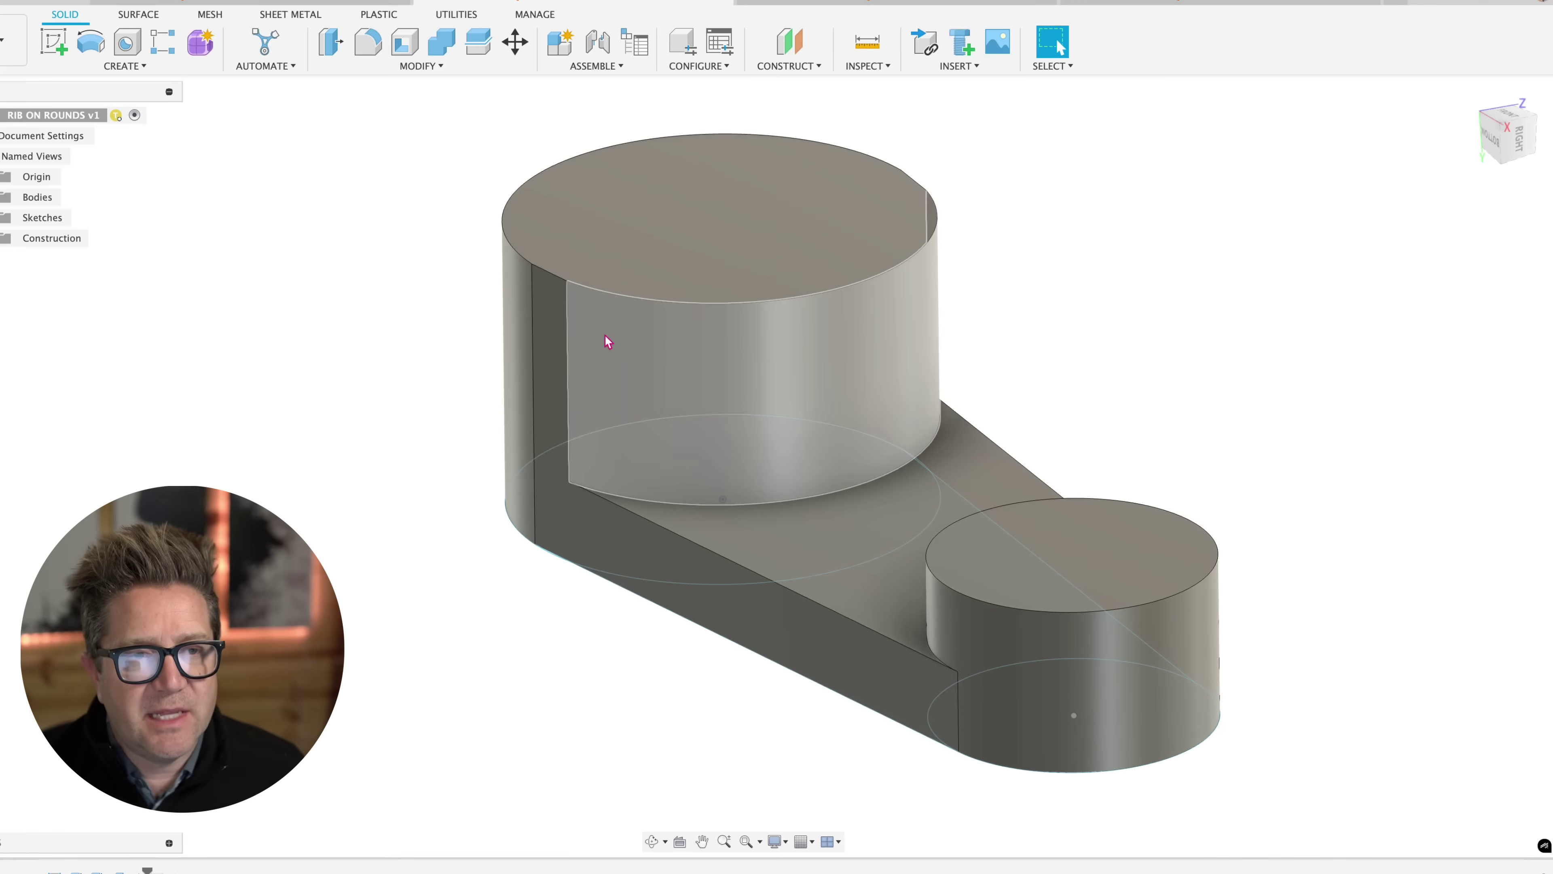
pyautogui.keyDown('shift'); pyautogui.moveTo(640, 349); pyautogui.dragTo(769, 355, button='middle'); pyautogui.keyUp('shift')
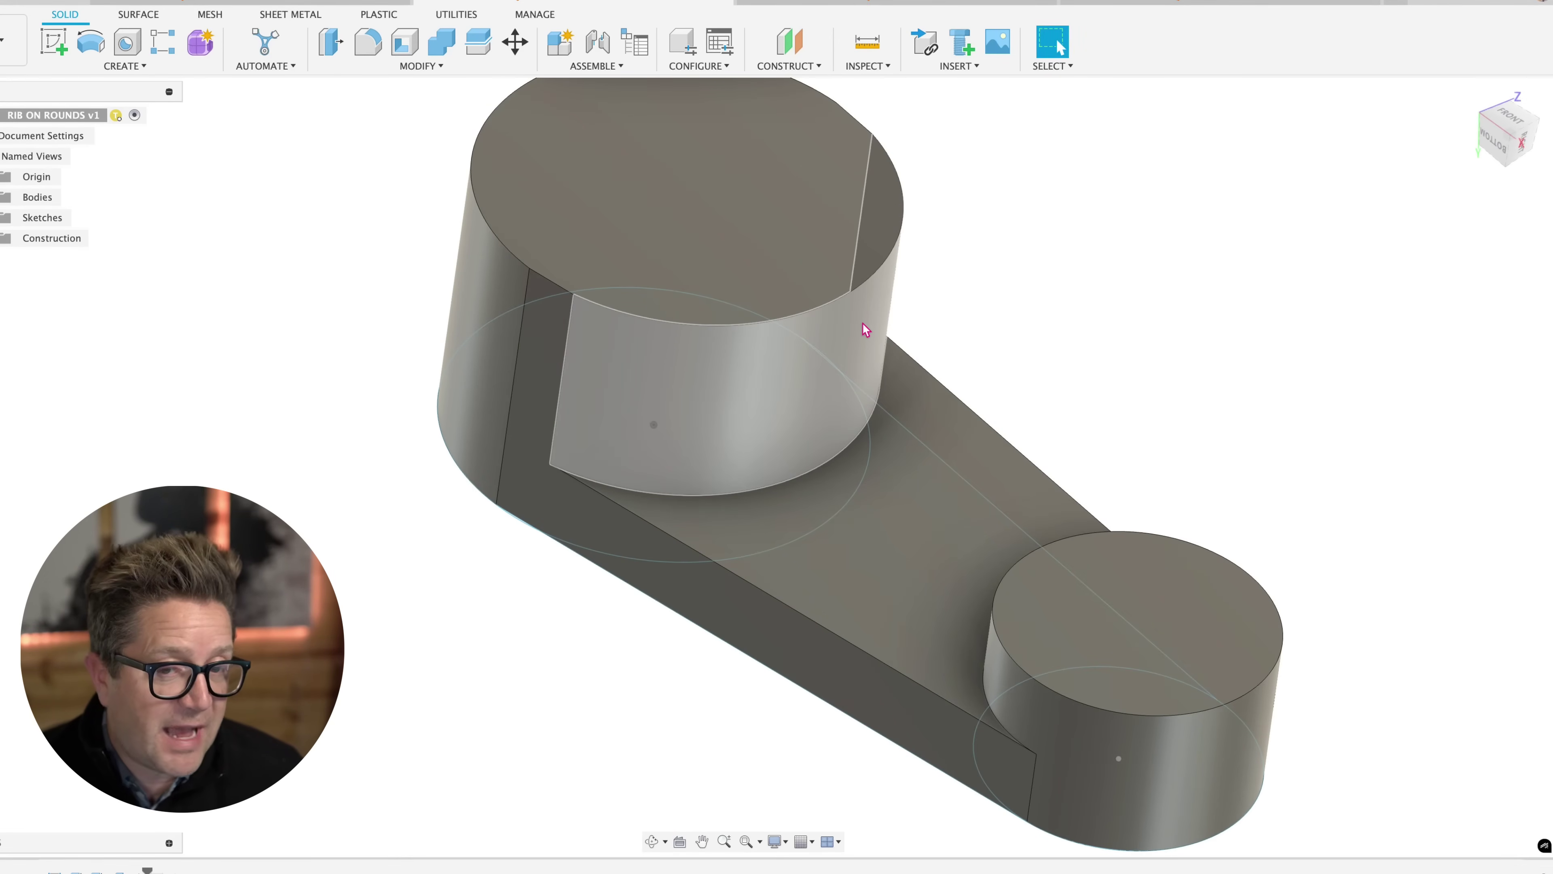
pyautogui.keyDown('shift'); pyautogui.moveTo(861, 382); pyautogui.dragTo(825, 361, button='middle'); pyautogui.keyUp('shift')
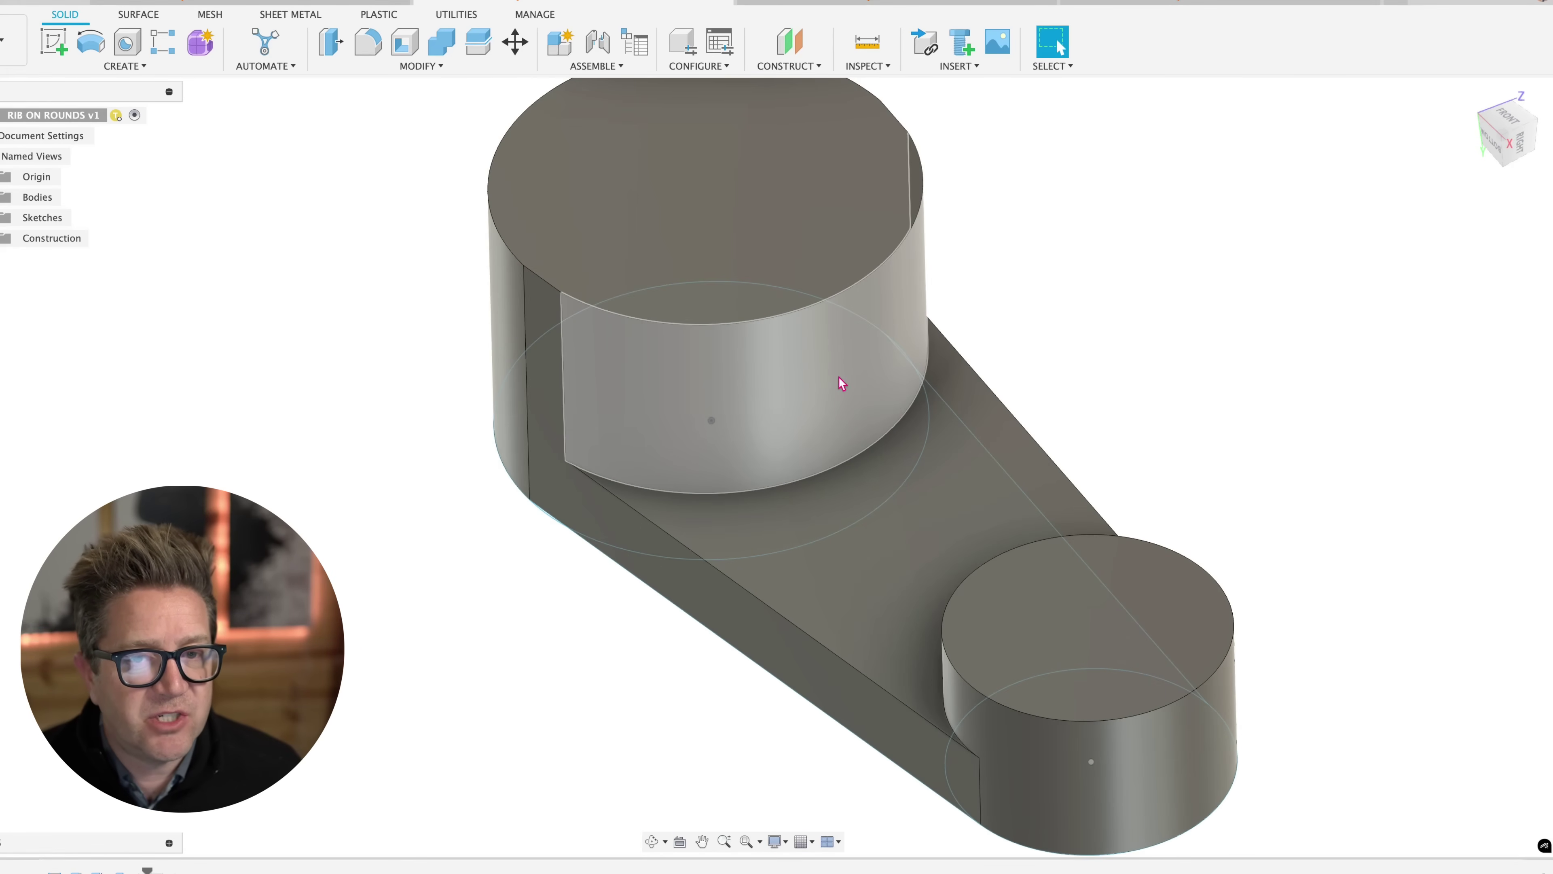
pyautogui.keyDown('shift'); pyautogui.moveTo(395, 500); pyautogui.dragTo(416, 468, button='middle'); pyautogui.keyUp('shift')
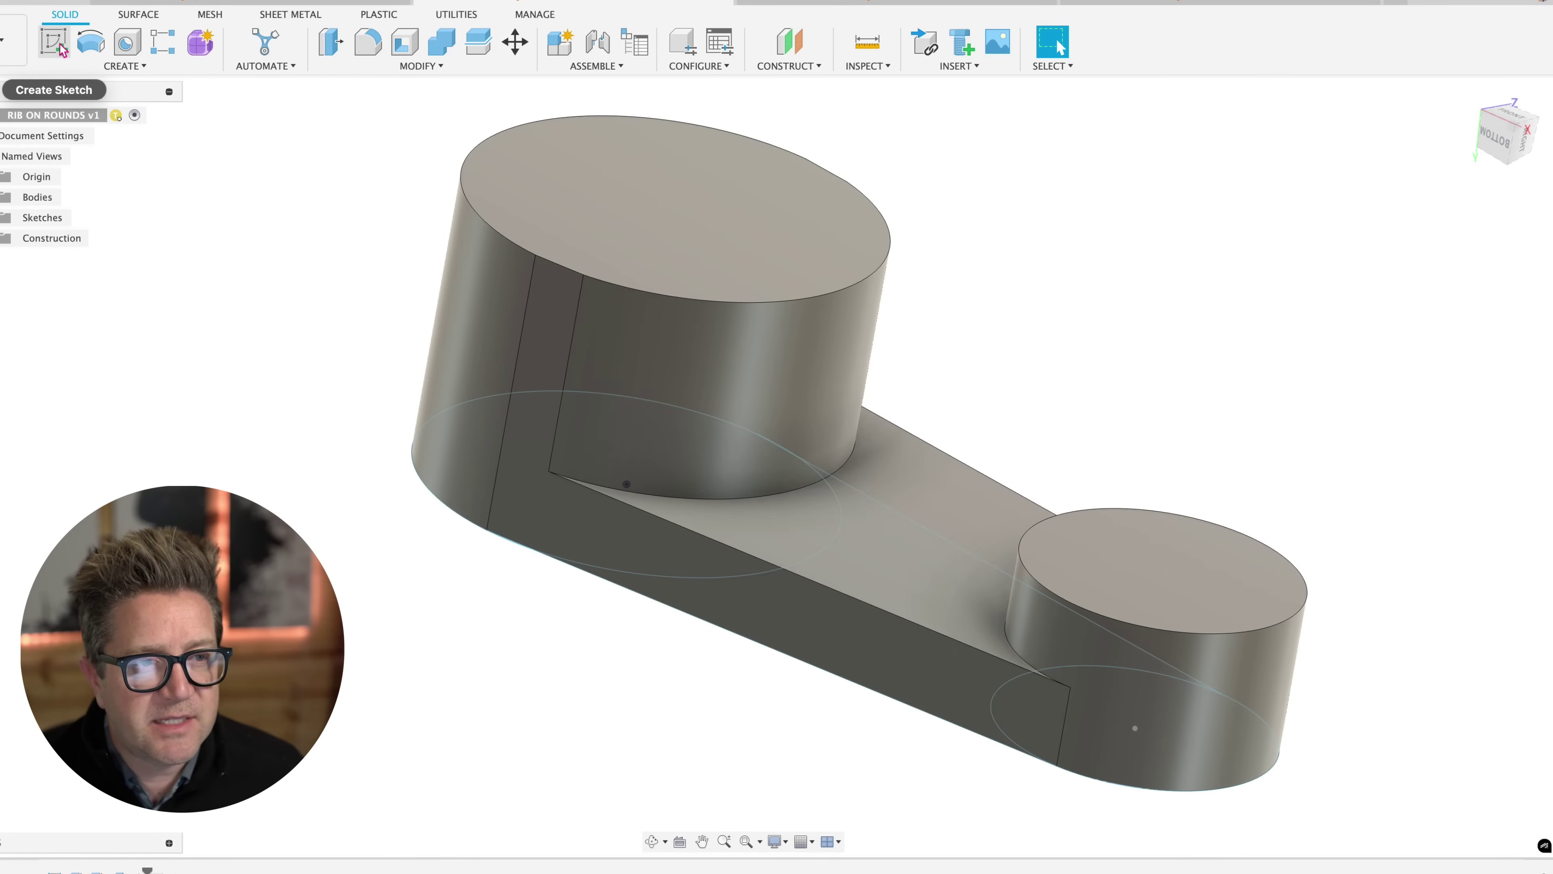
pyautogui.keyDown('shift'); pyautogui.moveTo(1029, 451); pyautogui.dragTo(1003, 422, button='middle'); pyautogui.keyUp('shift')
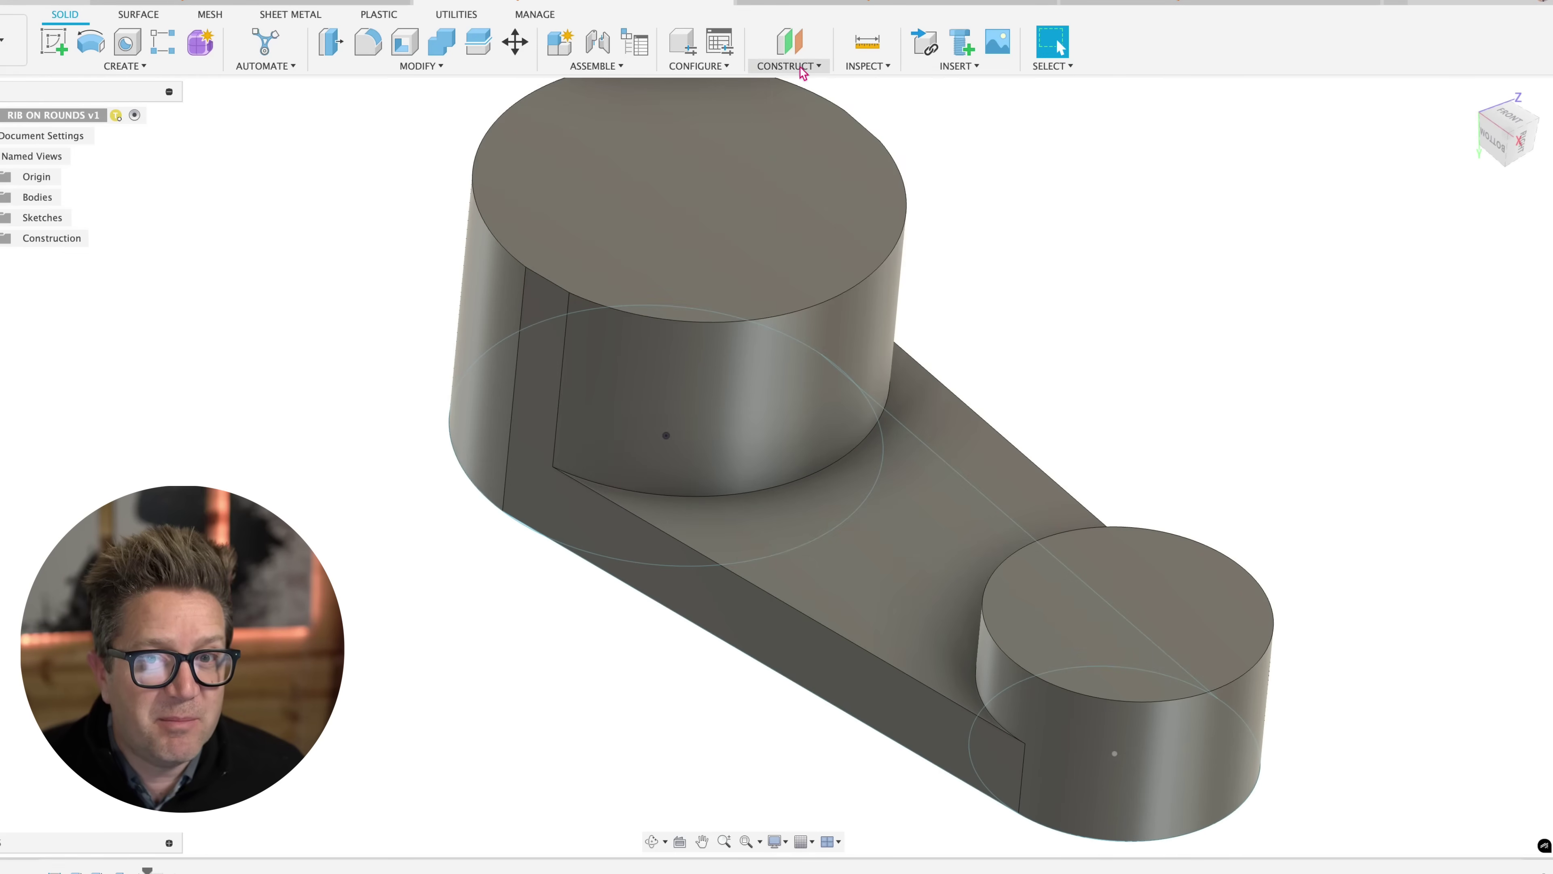
# Create Plane2 as a midplane between the web's two side faces and start a sketch on it
pyautogui.click(788, 66)
pyautogui.click(794, 138)
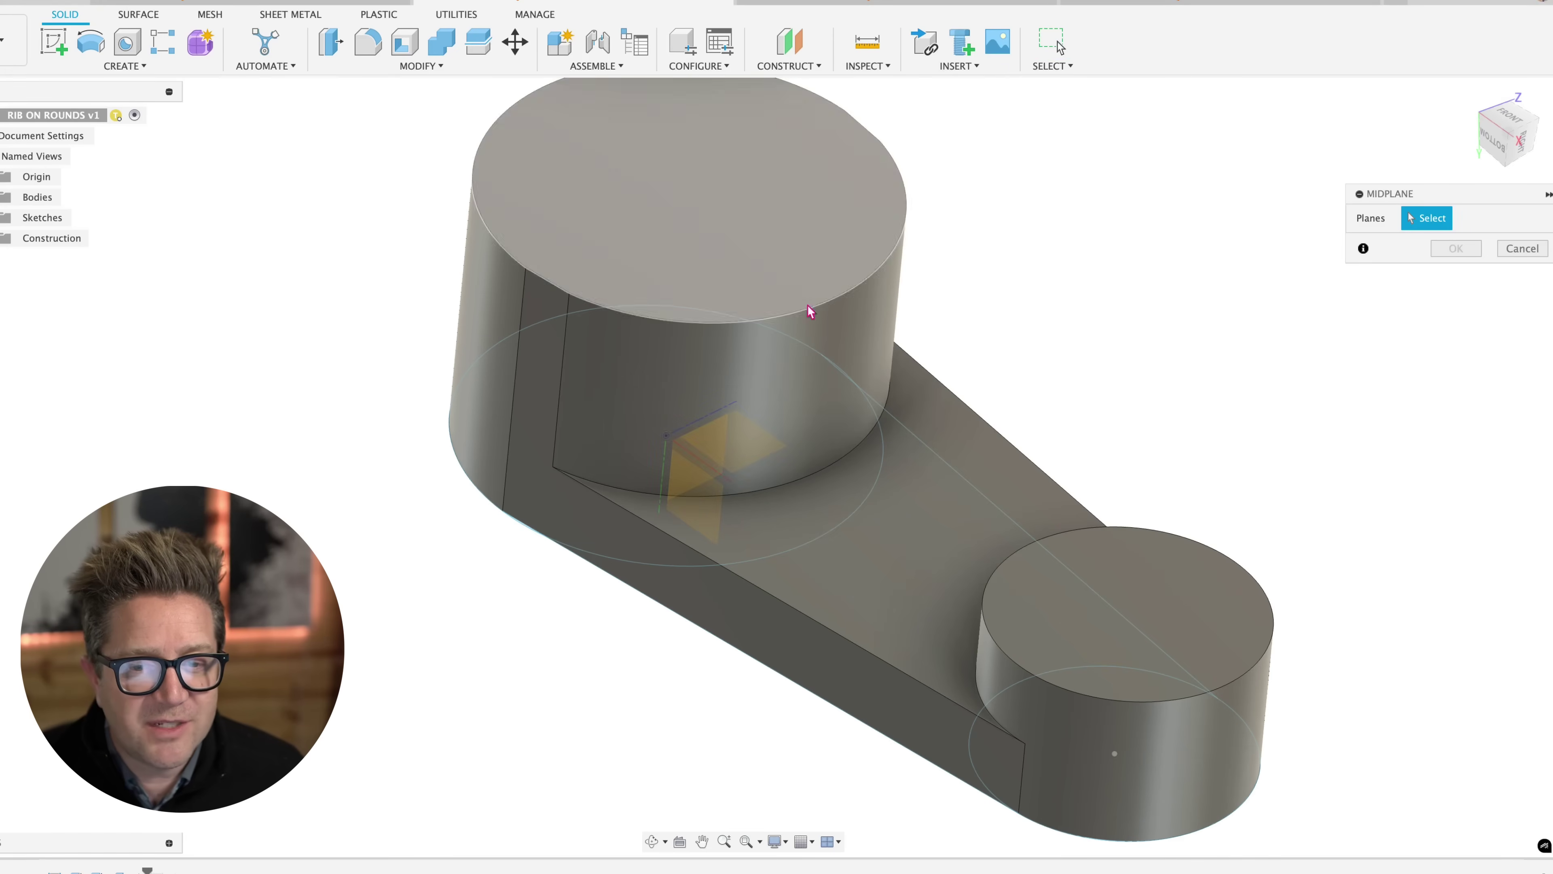
pyautogui.click(738, 626)
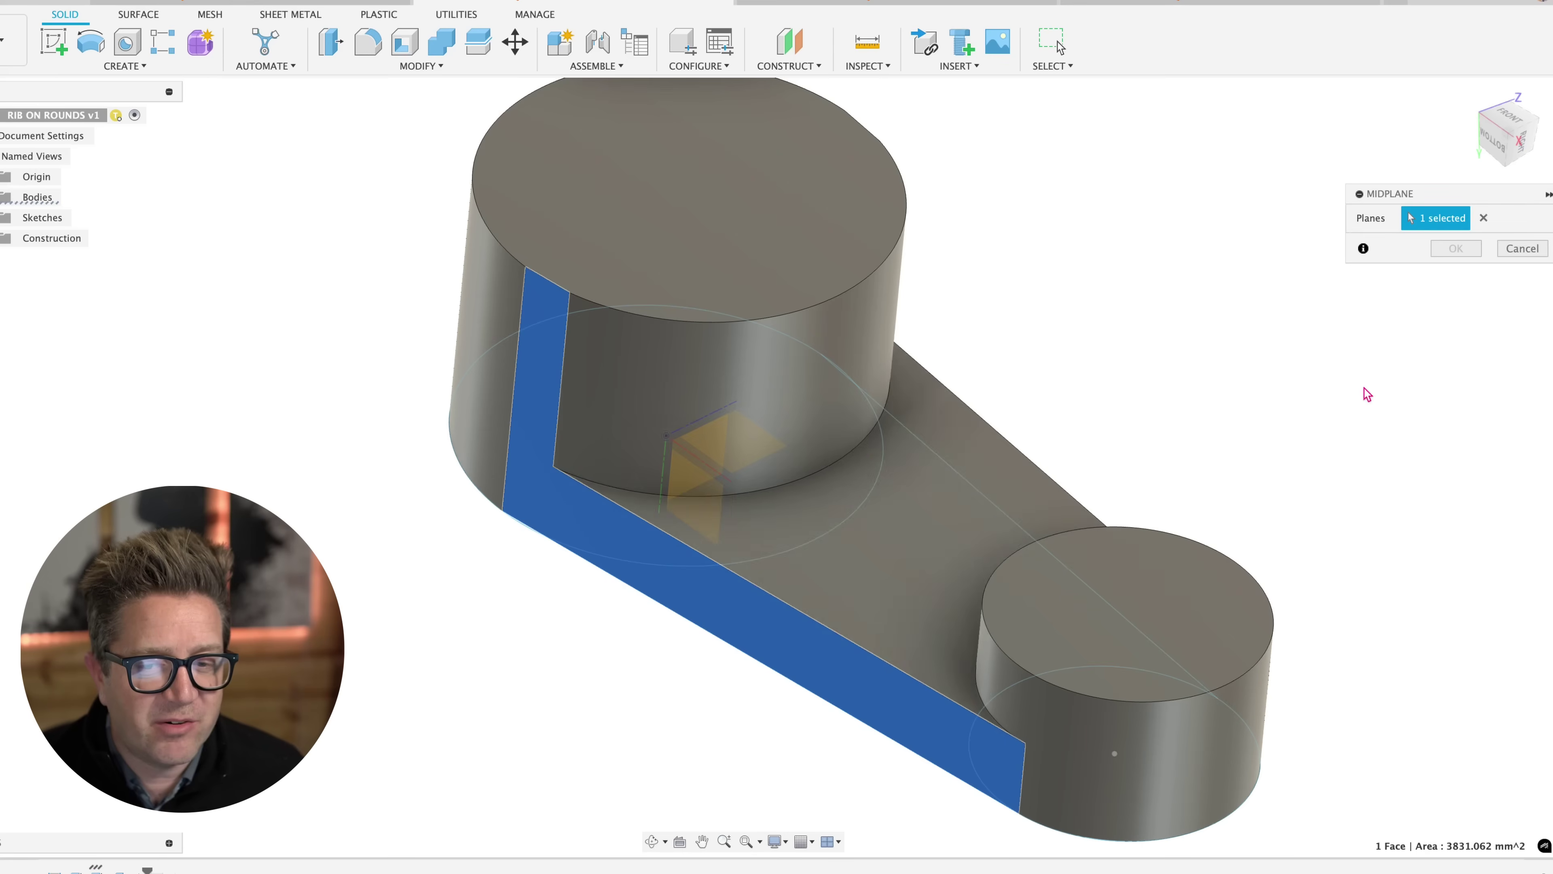
pyautogui.keyDown('shift'); pyautogui.moveTo(1362, 389); pyautogui.dragTo(1135, 438, button='middle'); pyautogui.keyUp('shift')
pyautogui.click(1081, 484)
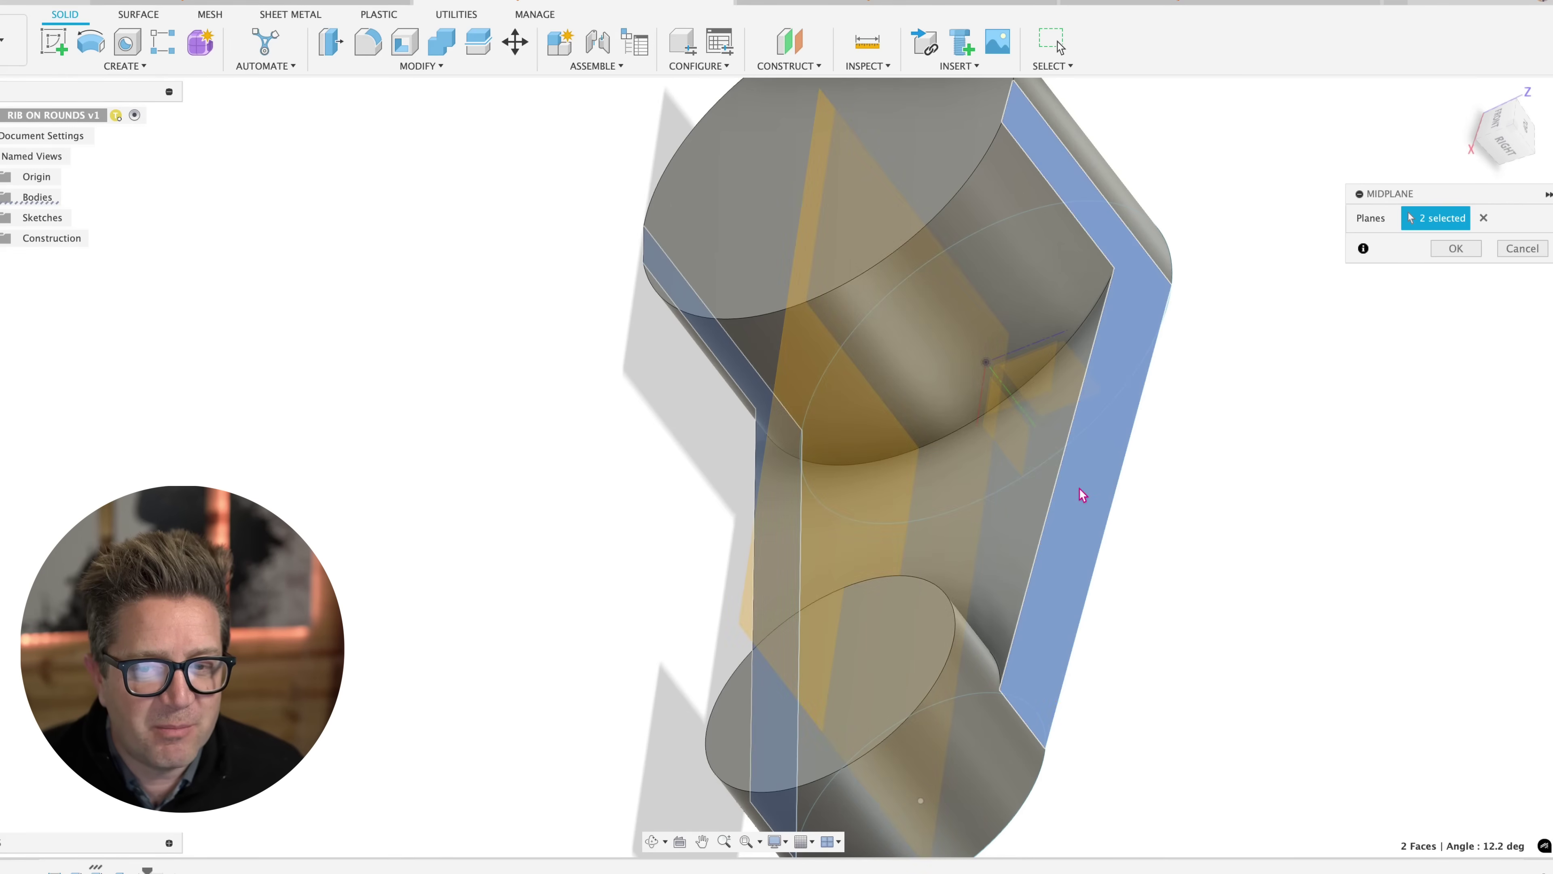
pyautogui.keyDown('shift'); pyautogui.moveTo(1081, 492); pyautogui.dragTo(1189, 462, button='middle'); pyautogui.keyUp('shift')
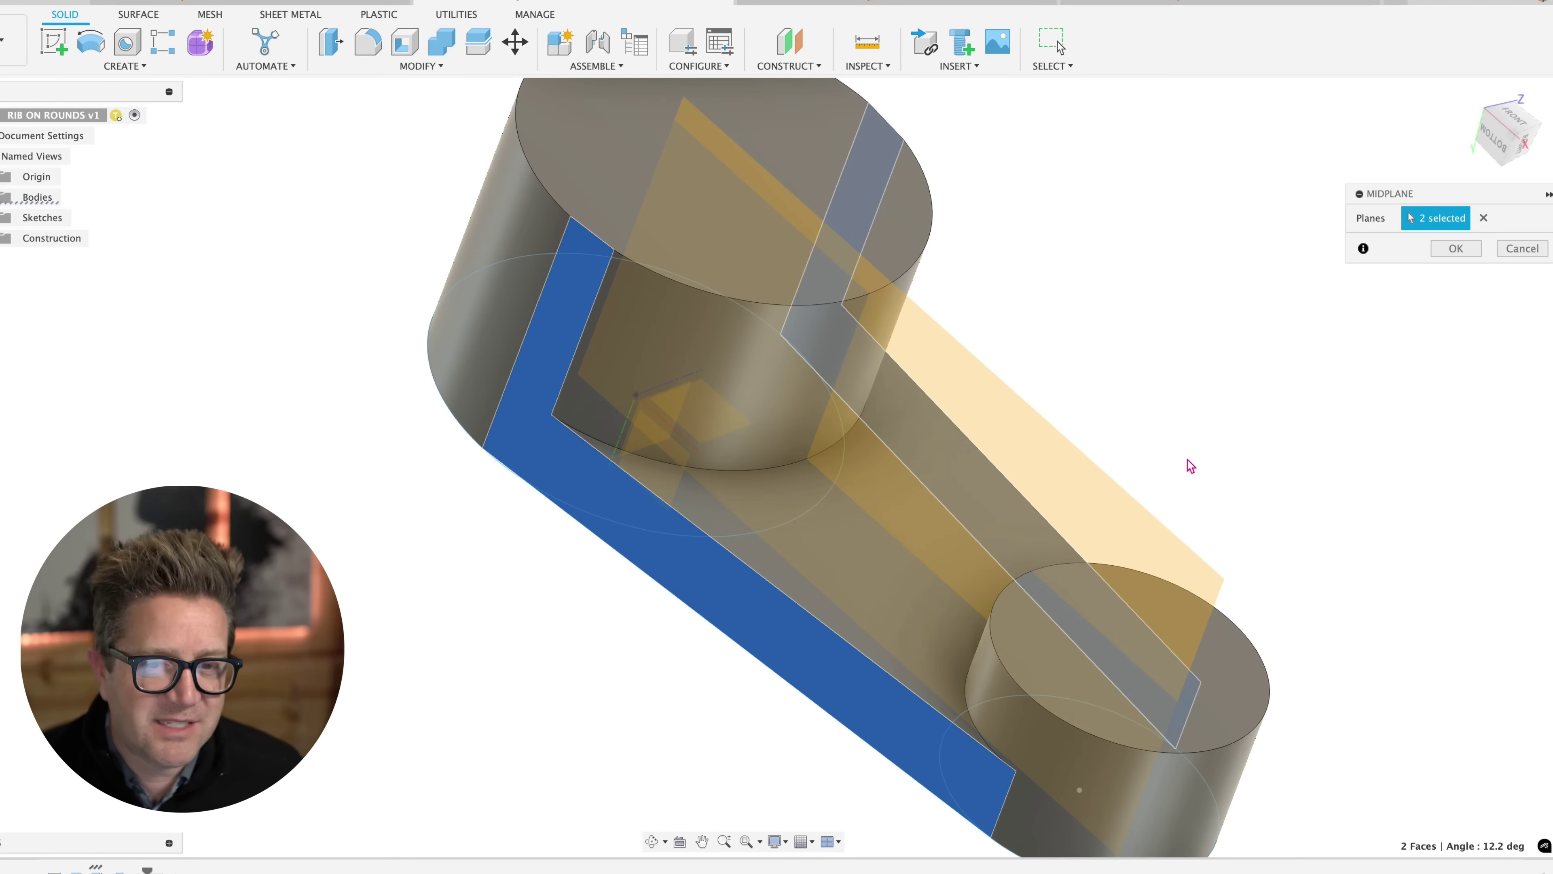
pyautogui.click(1456, 248)
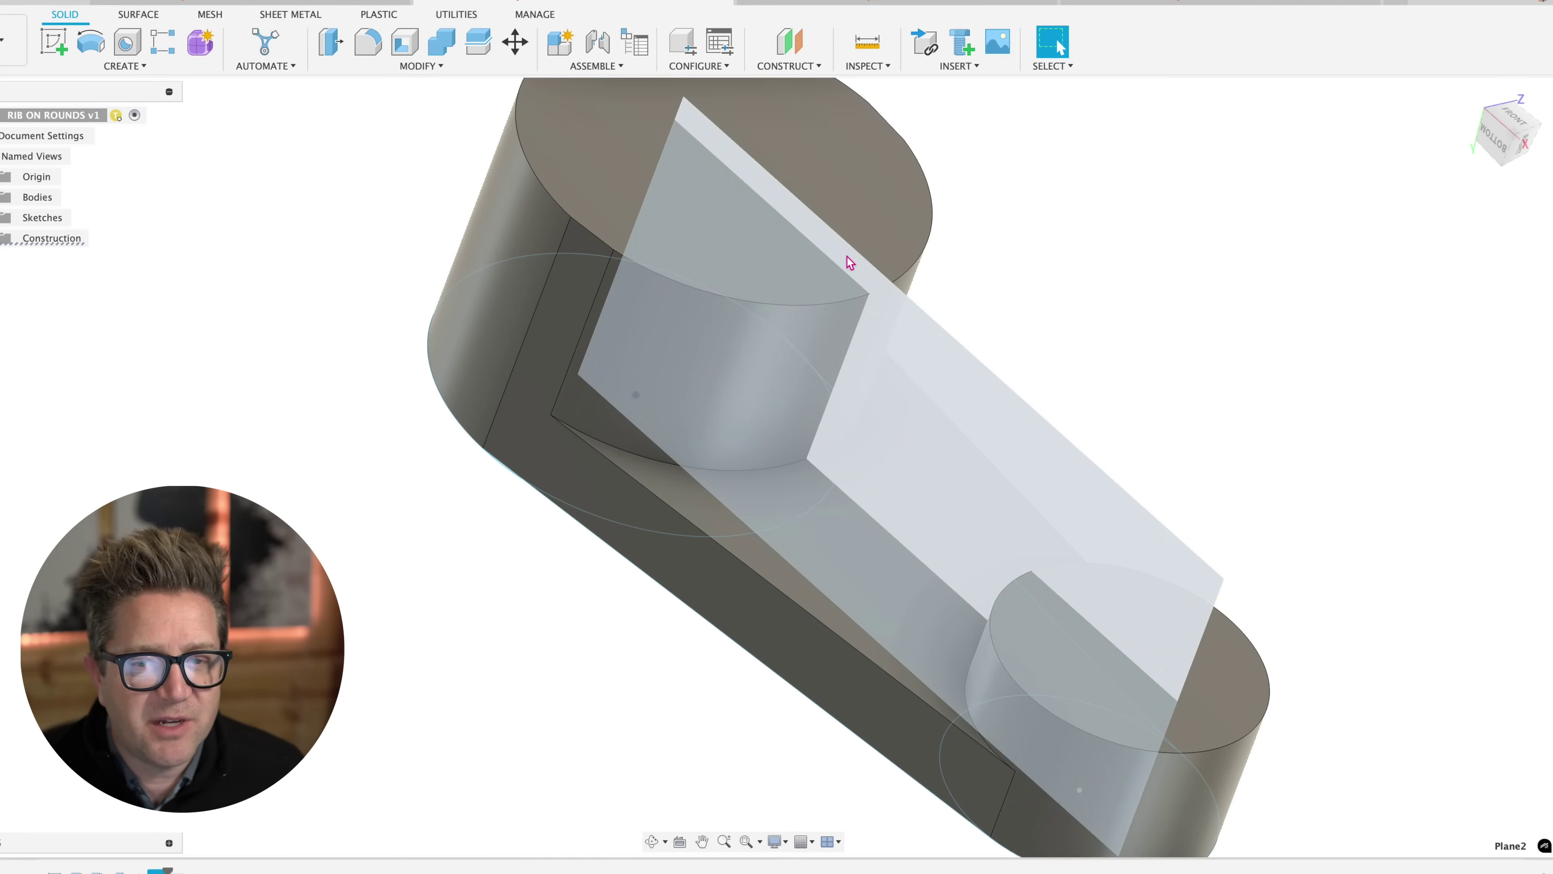
pyautogui.click(848, 261)
pyautogui.click(54, 42)
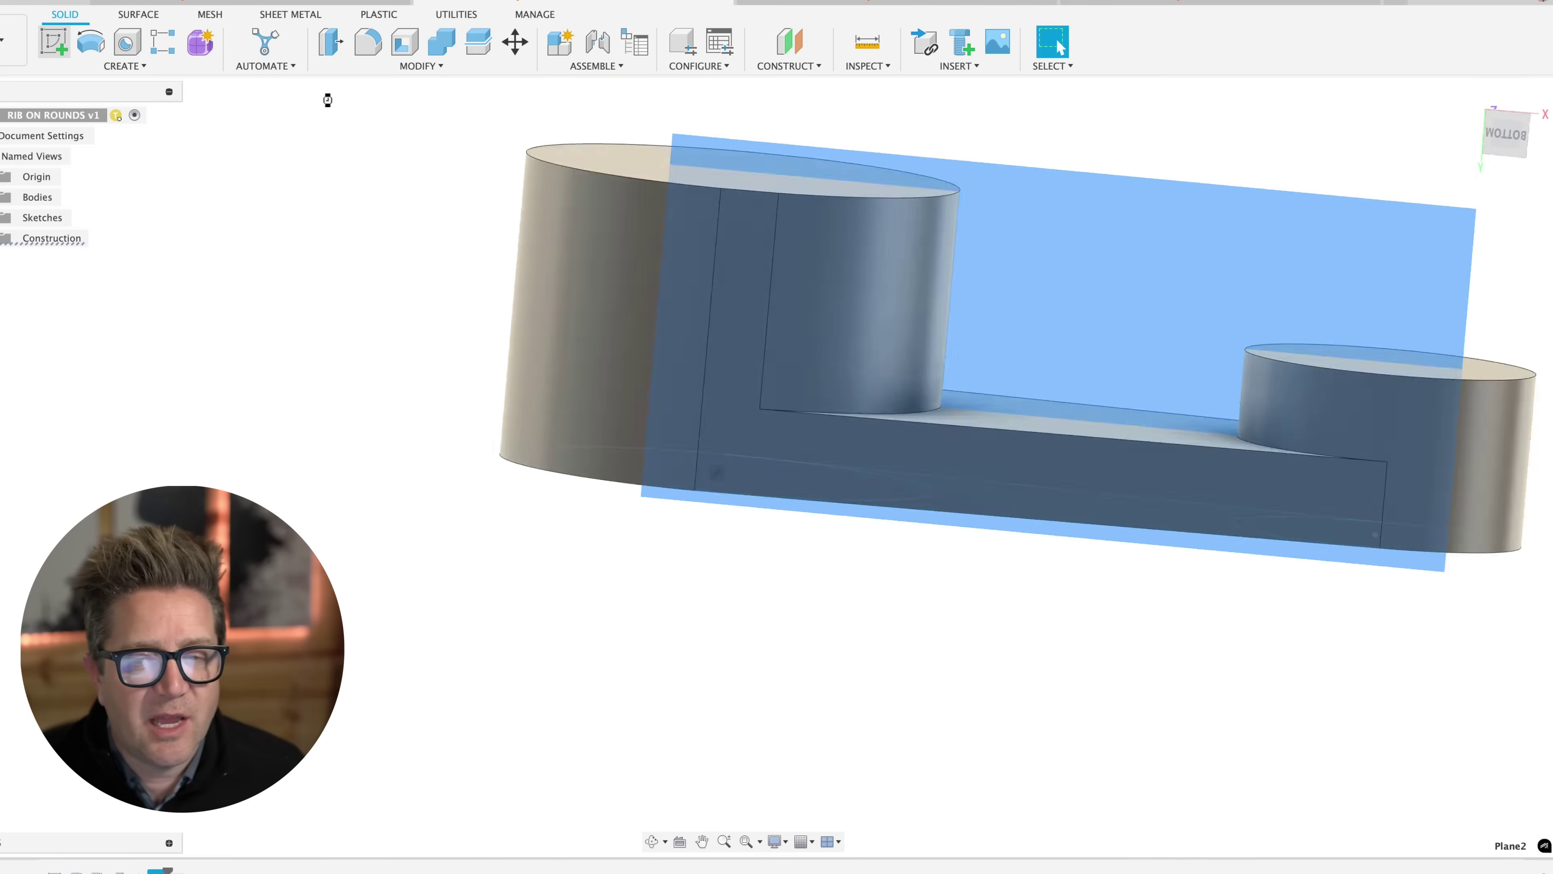
# Draw a stepped line: short horizontal from the tall cylinder's top, slope down, across to the short cylinder
pyautogui.click(53, 41)
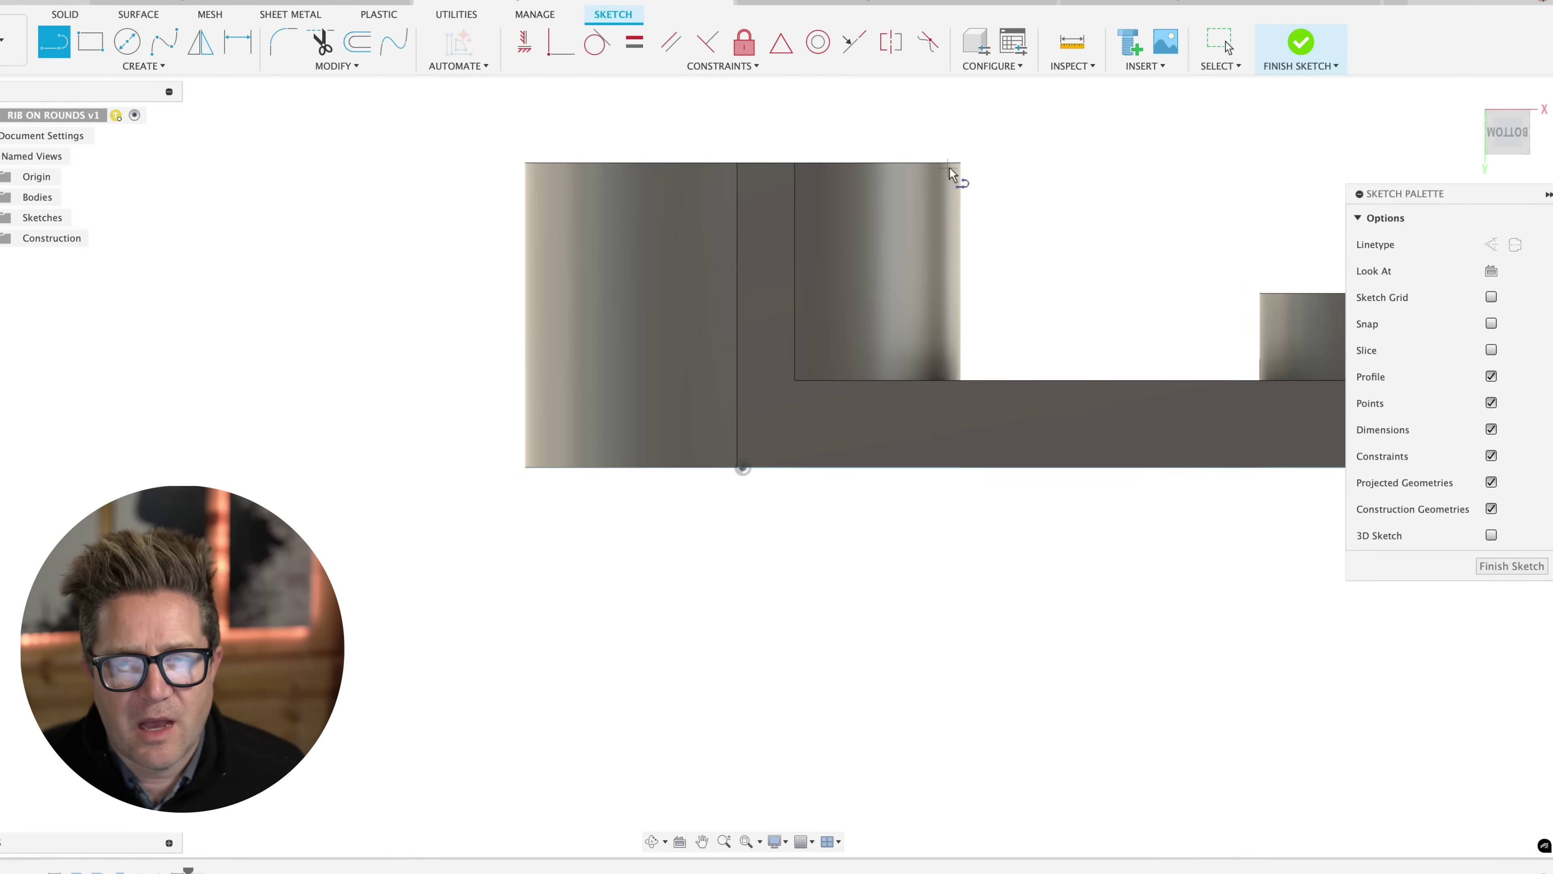
pyautogui.scroll(4, 1015, 165)
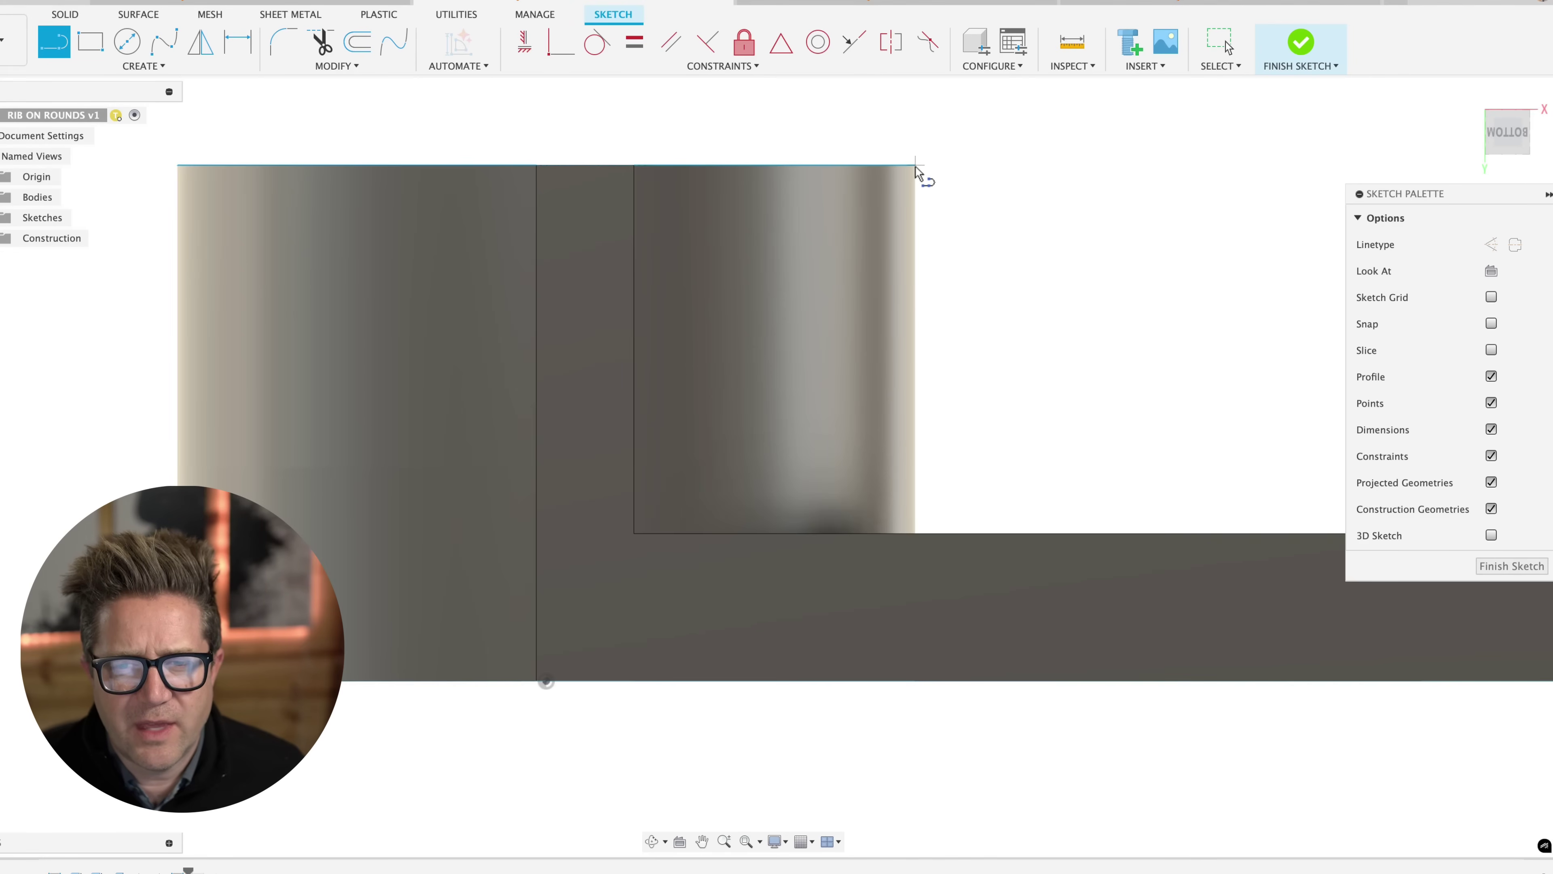
pyautogui.click(916, 165)
pyautogui.click(1005, 165)
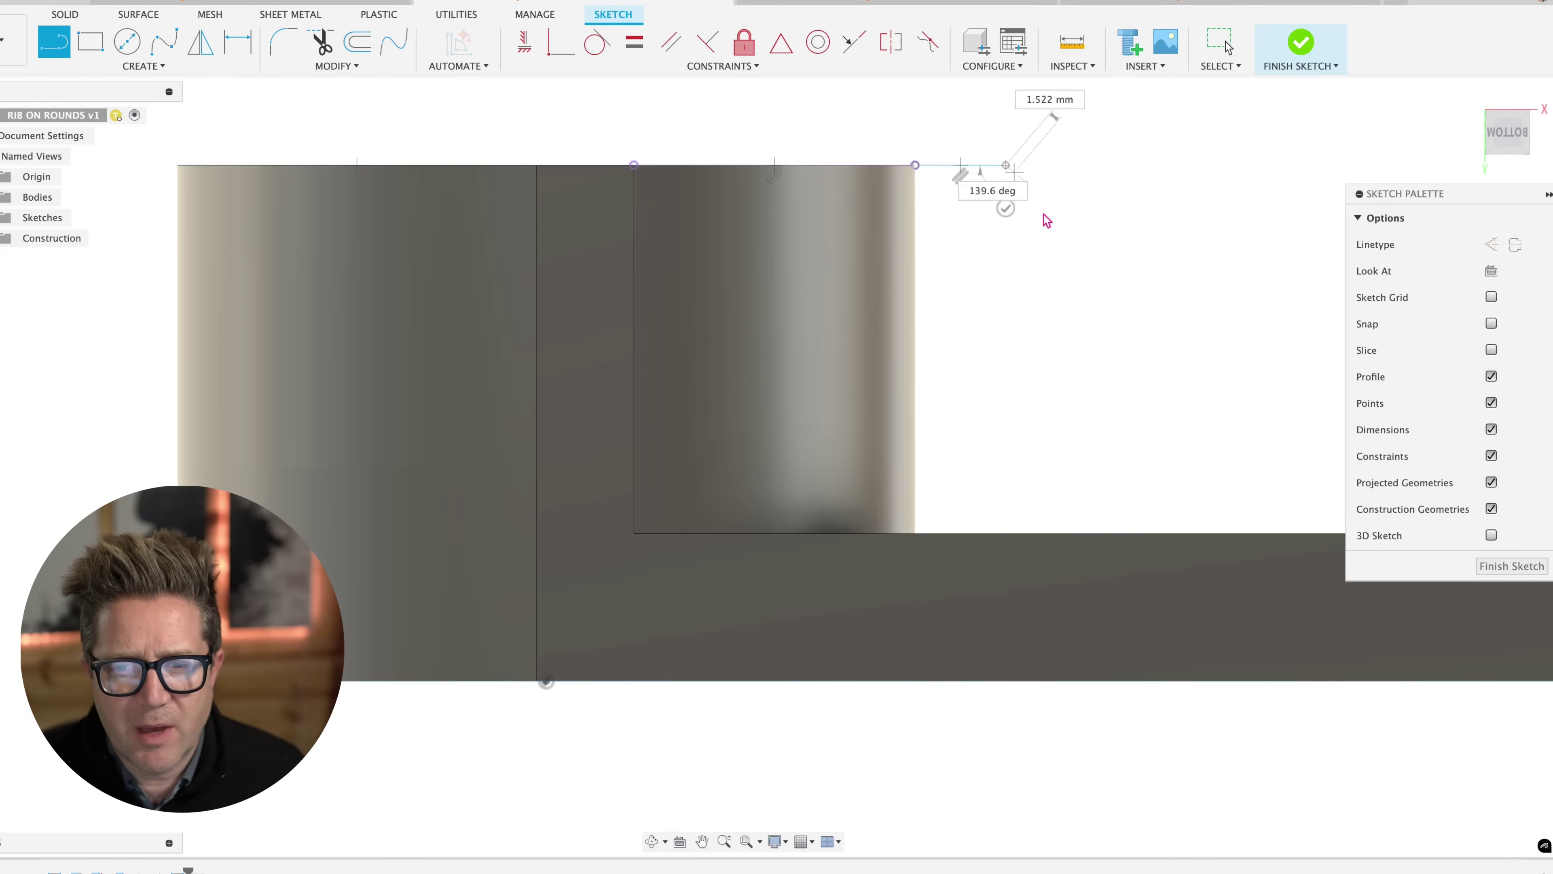
pyautogui.click(1150, 400)
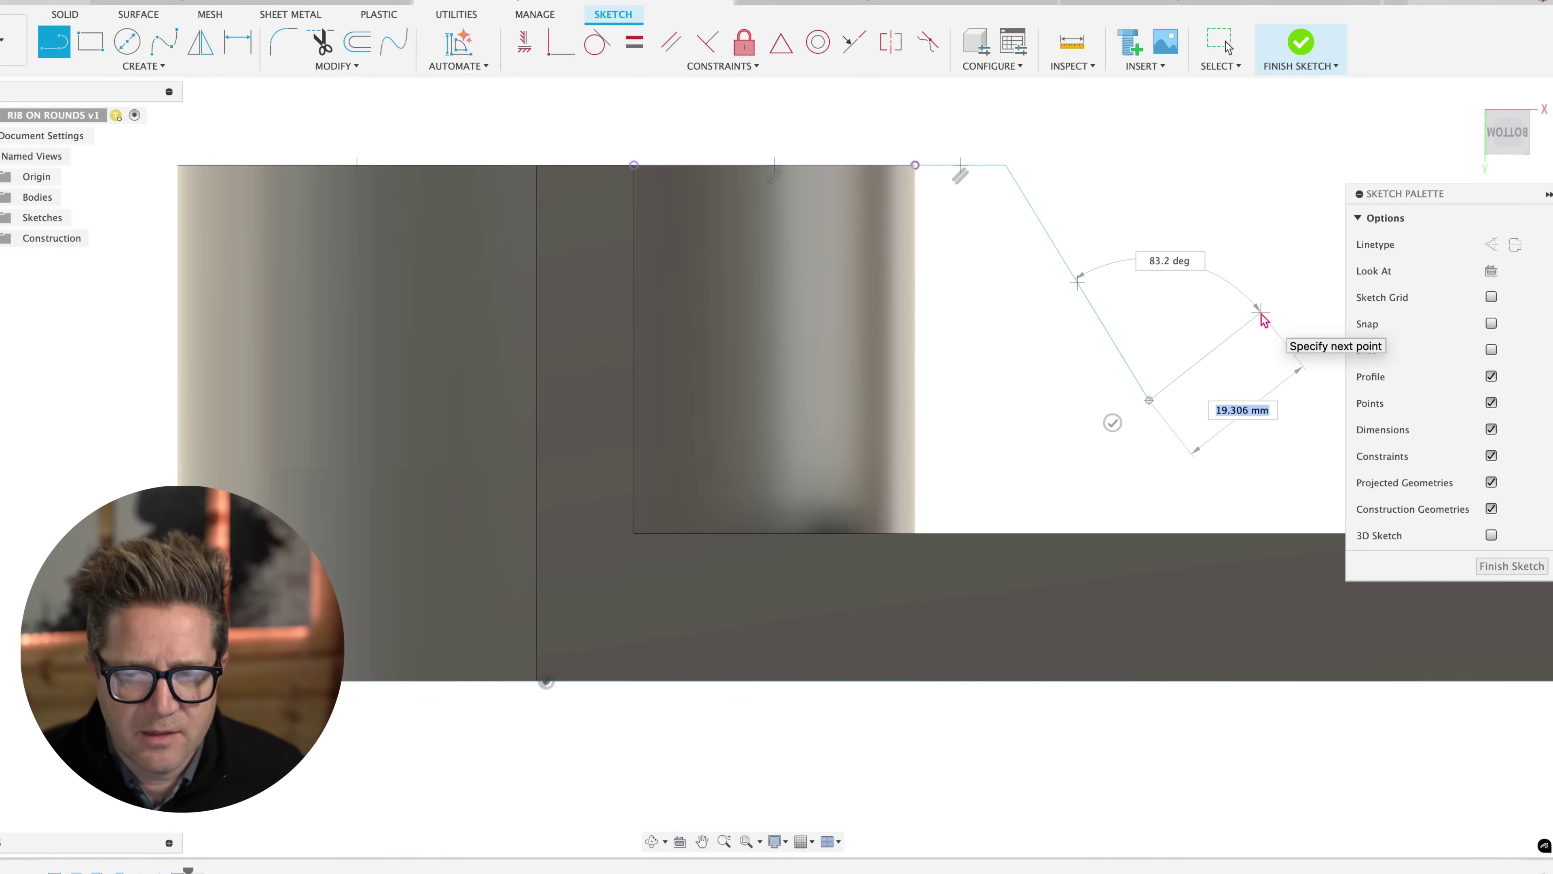
pyautogui.moveTo(1261, 313); pyautogui.dragTo(929, 342, button='middle')
pyautogui.click(1091, 429)
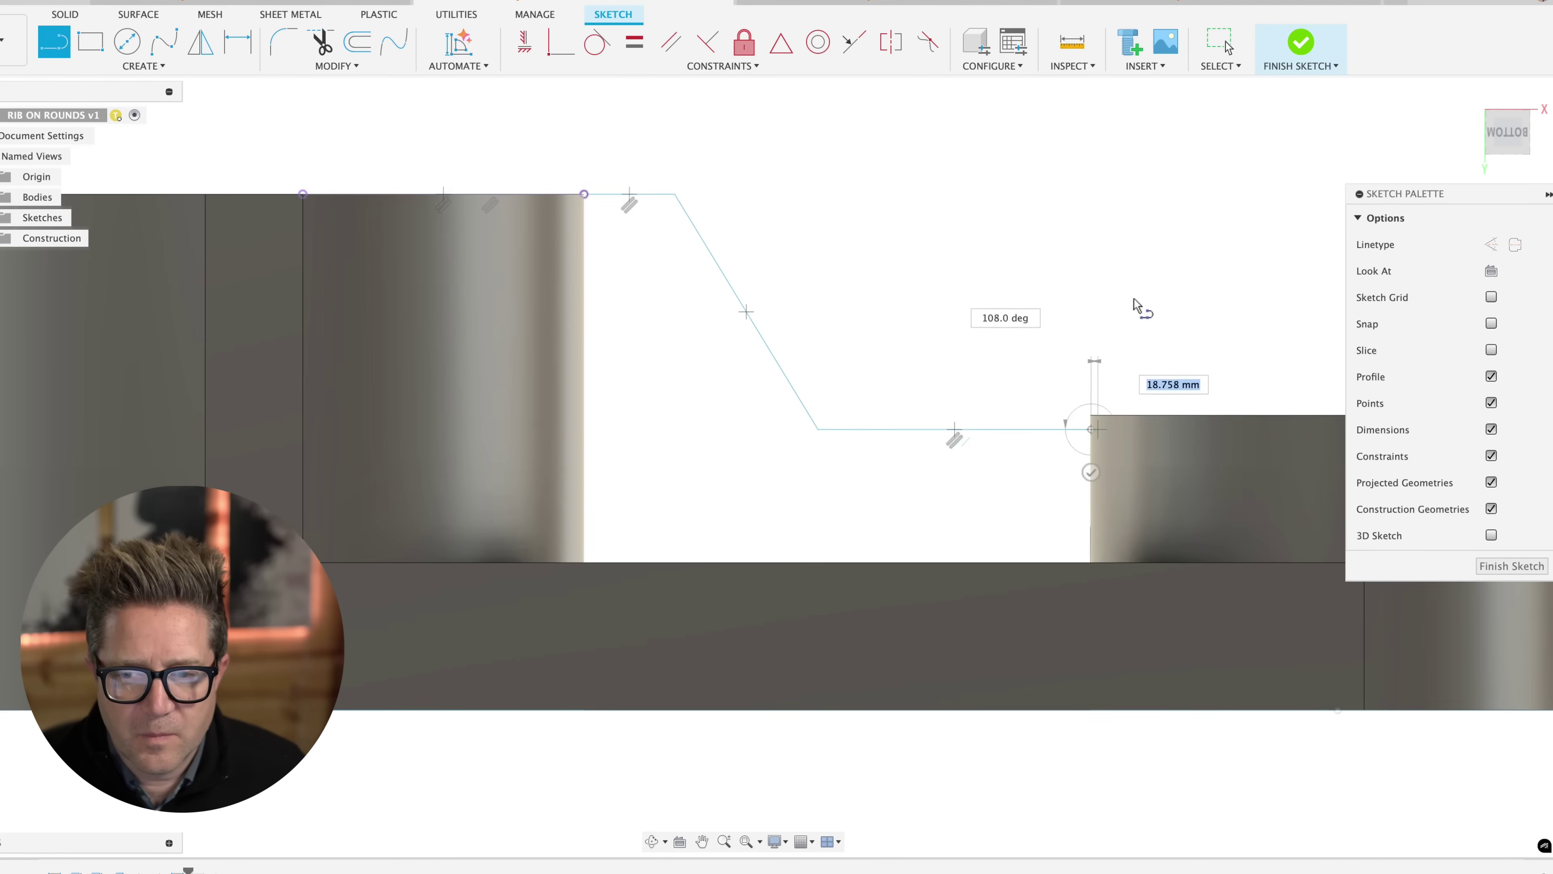
pyautogui.press('Escape')
pyautogui.scroll(-3, 841, 263)
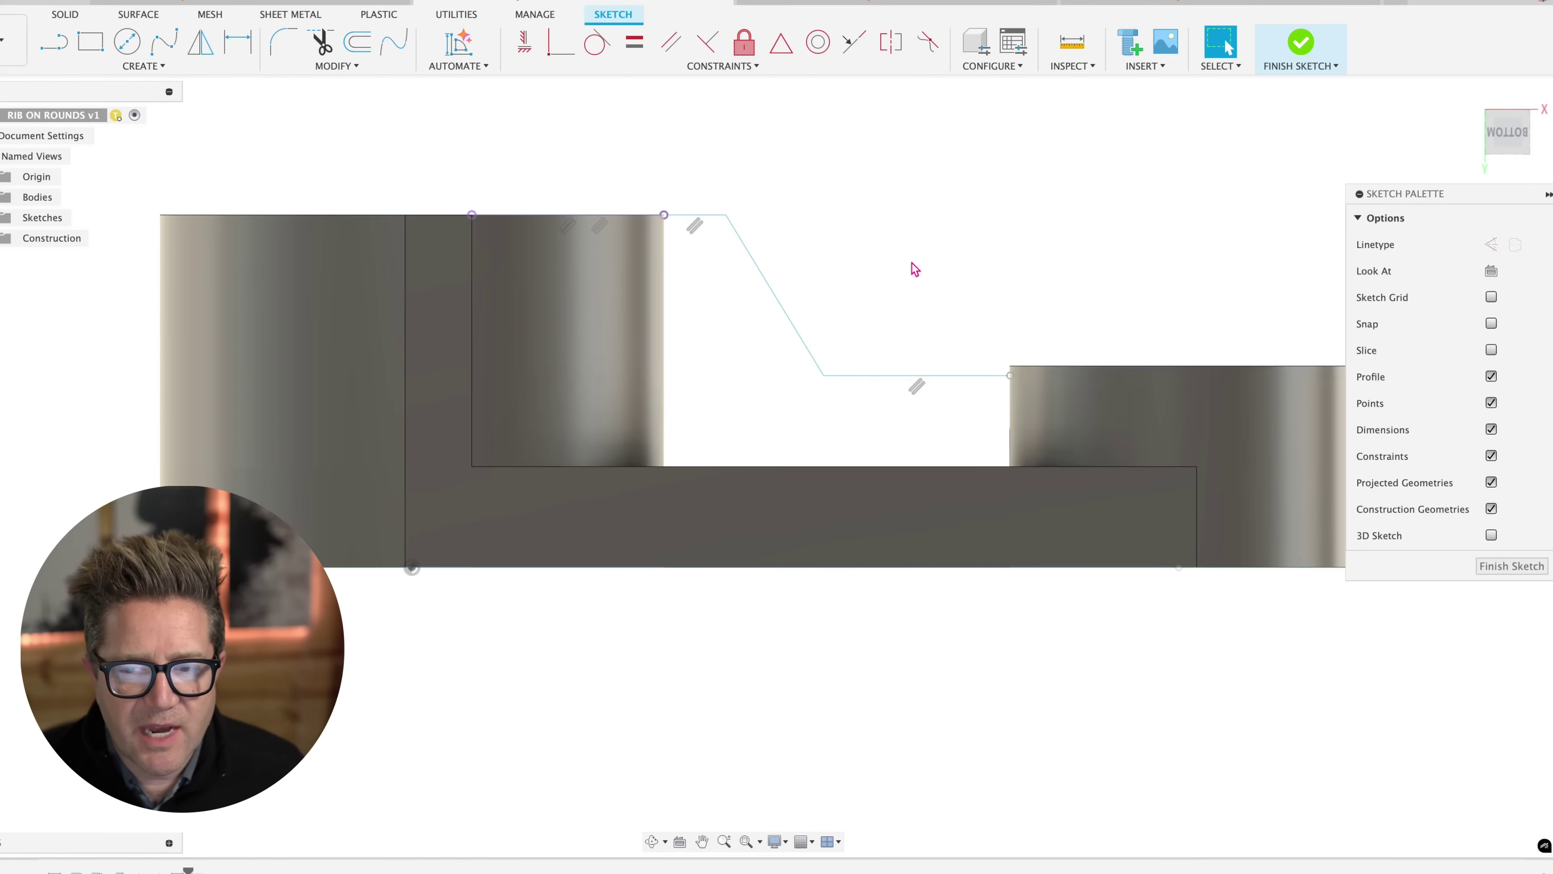
pyautogui.scroll(2, 1021, 331)
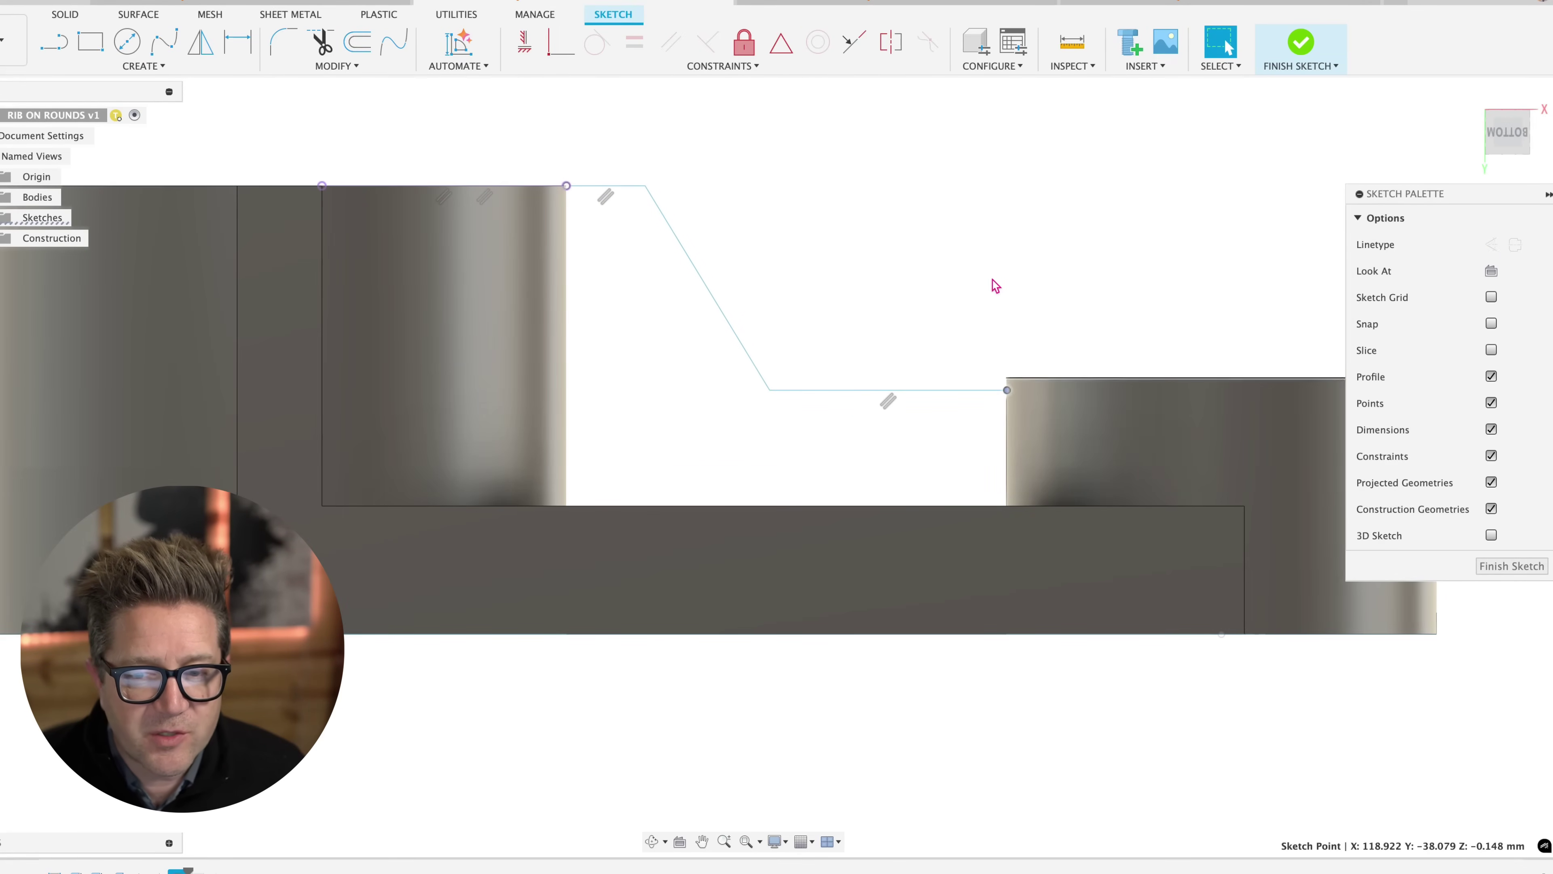
# Start a rib with the SRIB alias using the stepped line as profile, flipped to the other side
pyautogui.write('srib')
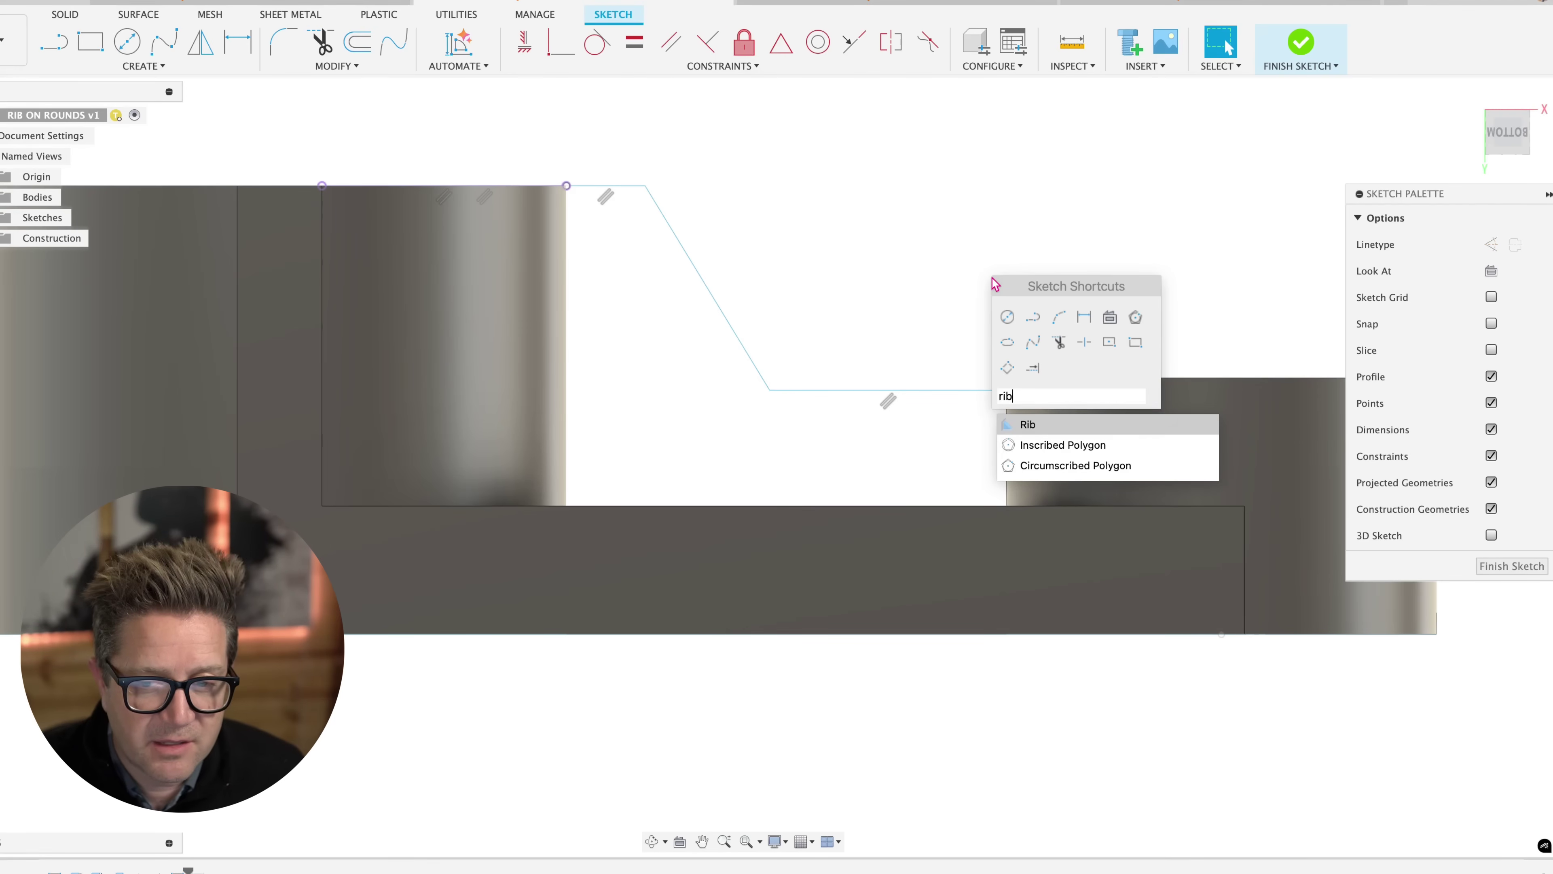
pyautogui.press('Return')
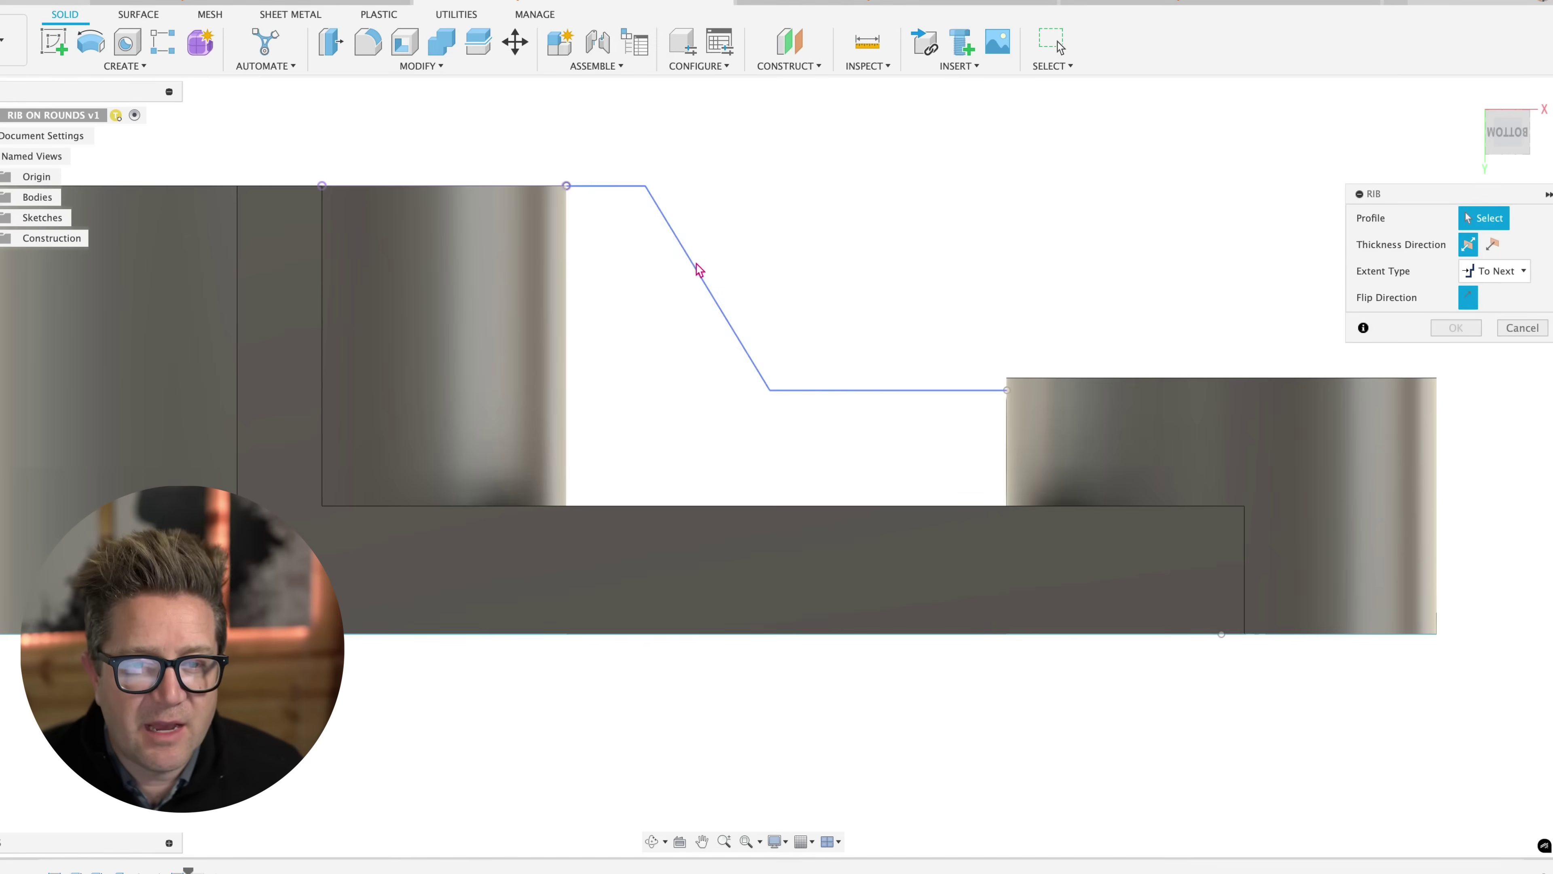
pyautogui.click(698, 270)
pyautogui.keyDown('shift'); pyautogui.moveTo(698, 269); pyautogui.dragTo(820, 305, button='middle'); pyautogui.keyUp('shift')
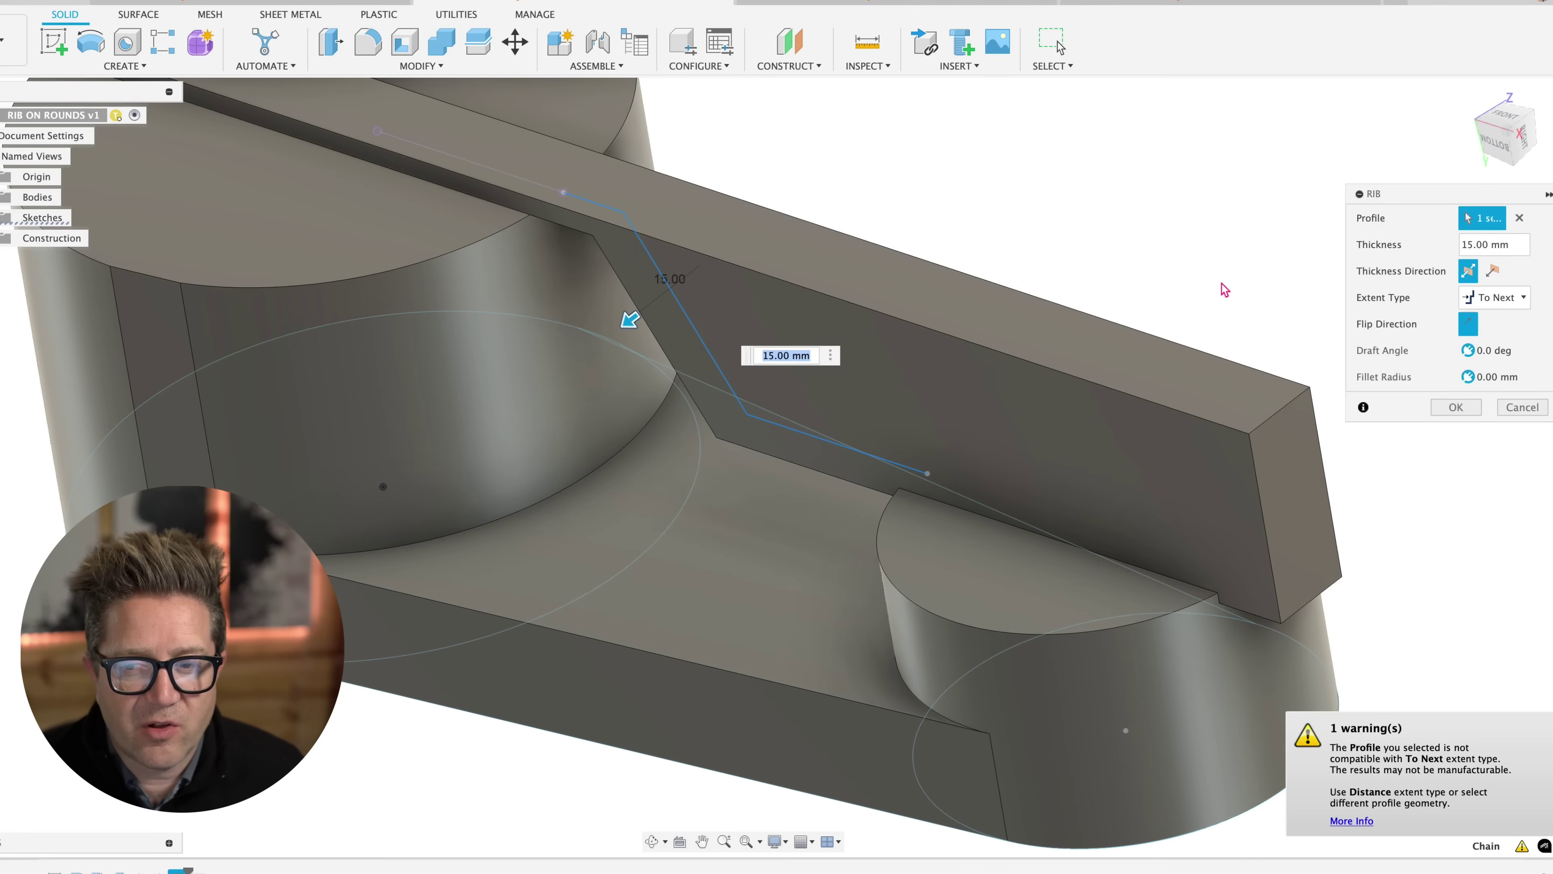
pyautogui.click(1468, 324)
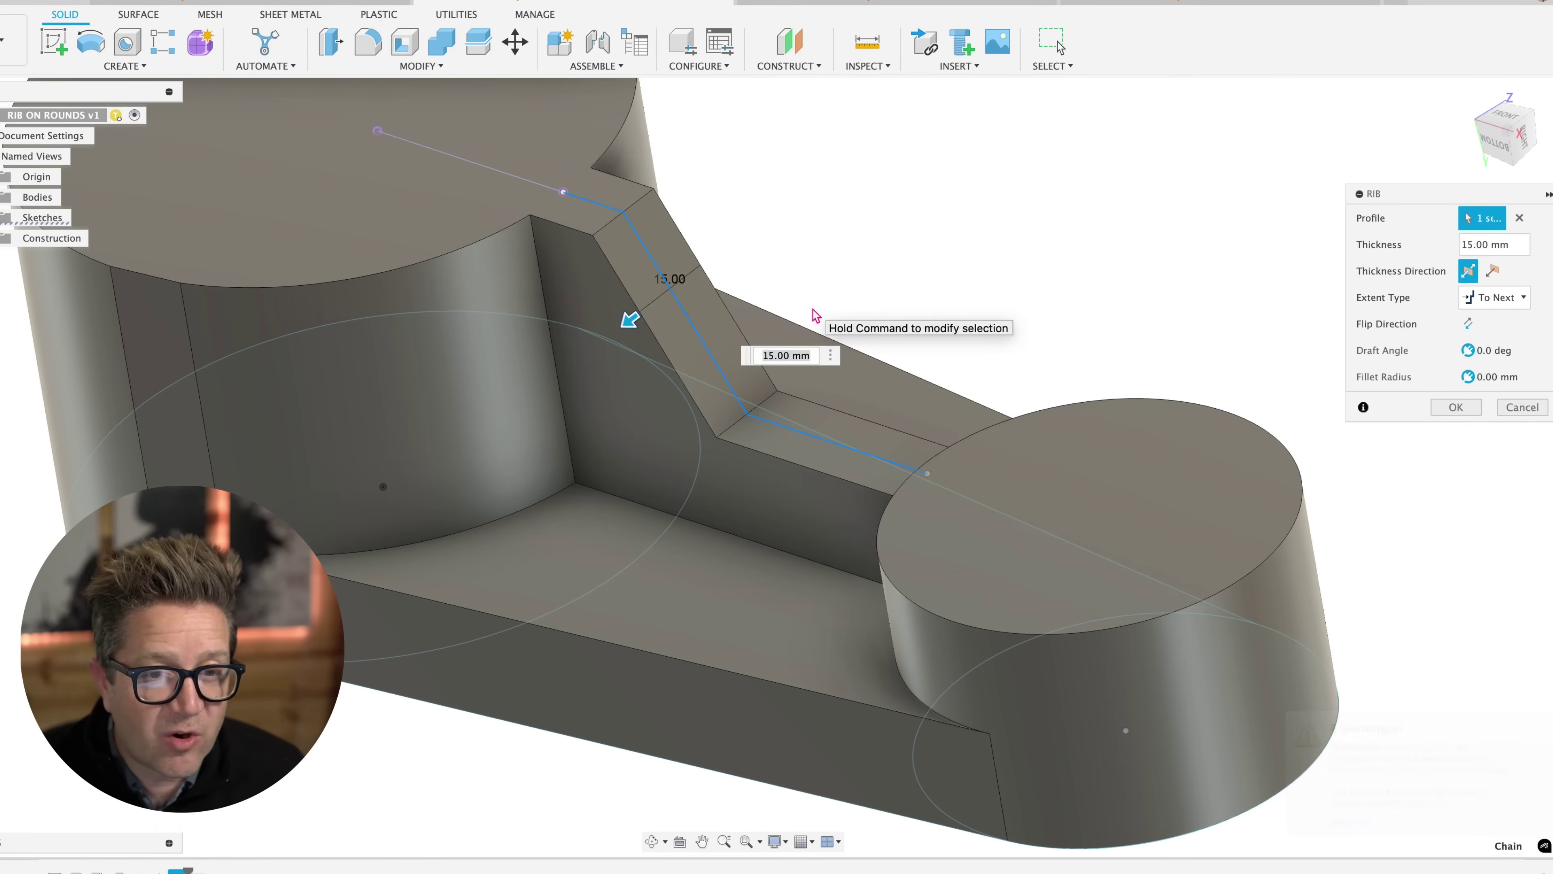
# Drag the rib thickness to 40 mm, then back down to 30 mm
pyautogui.scroll(3, 523, 240)
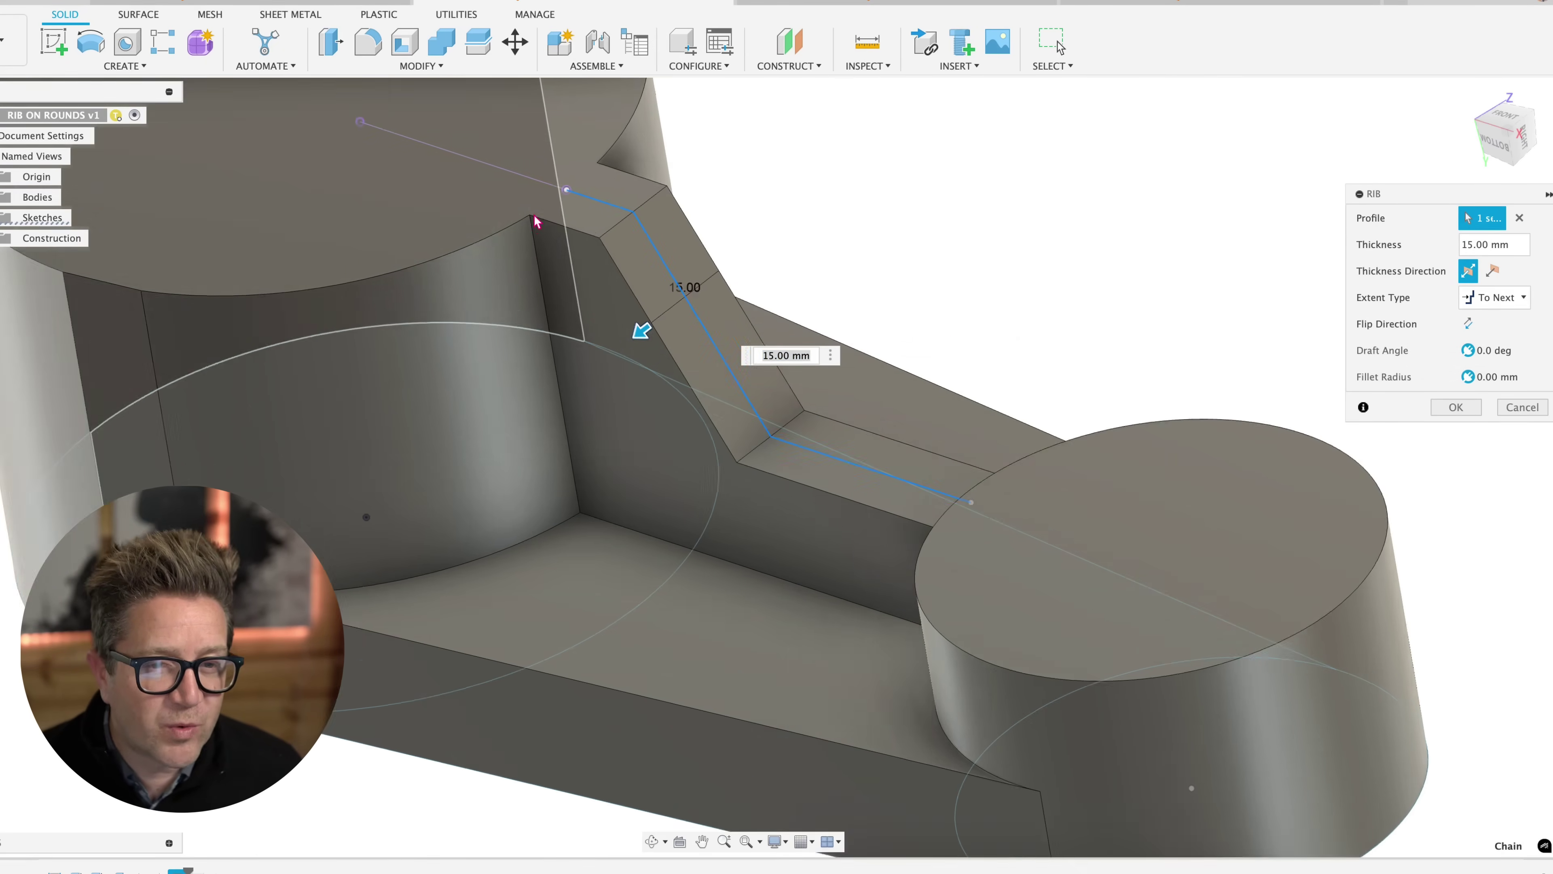
pyautogui.scroll(-2, 462, 286)
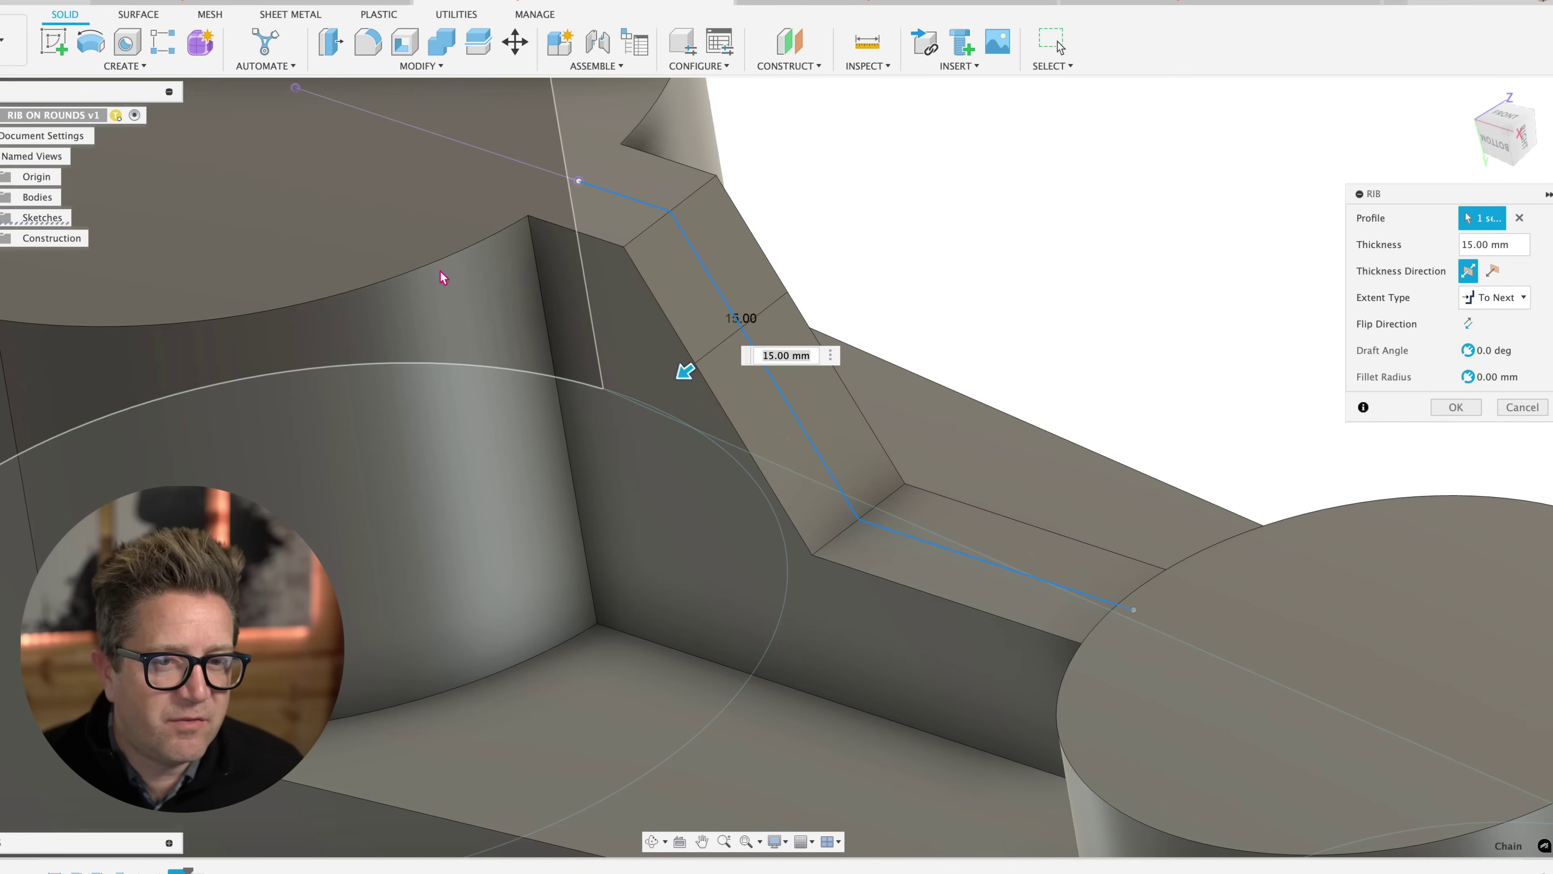
pyautogui.scroll(-3, 465, 293)
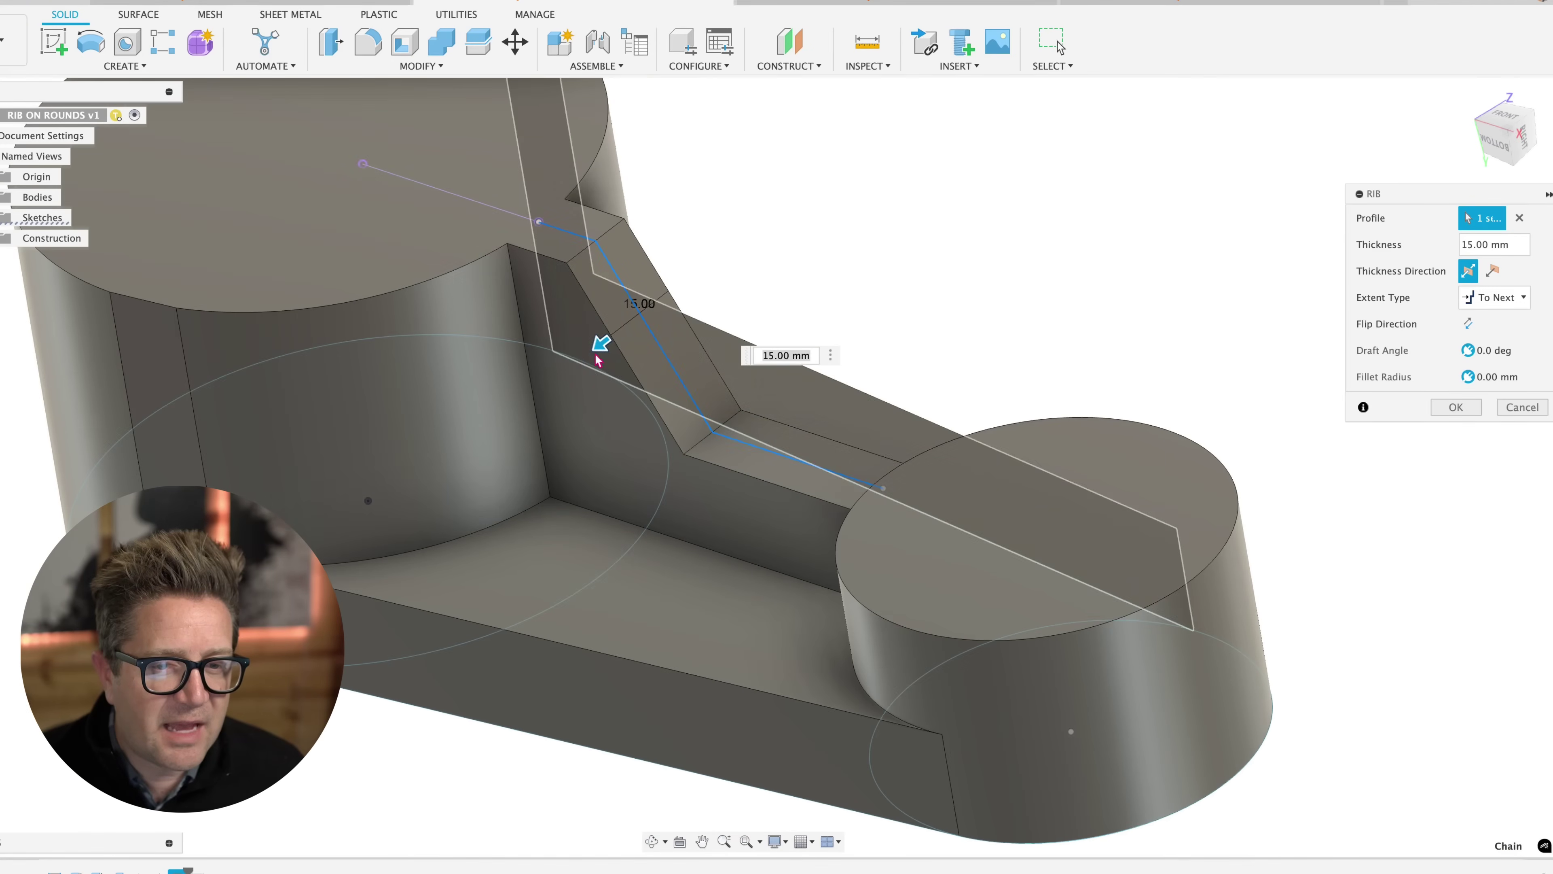
pyautogui.moveTo(589, 347); pyautogui.dragTo(555, 381)
pyautogui.moveTo(475, 315)
pyautogui.keyDown('shift'); pyautogui.mouseDown(button='middle')
pyautogui.moveTo(503, 336)
pyautogui.moveTo(485, 313)
pyautogui.mouseUp(button='middle'); pyautogui.keyUp('shift')
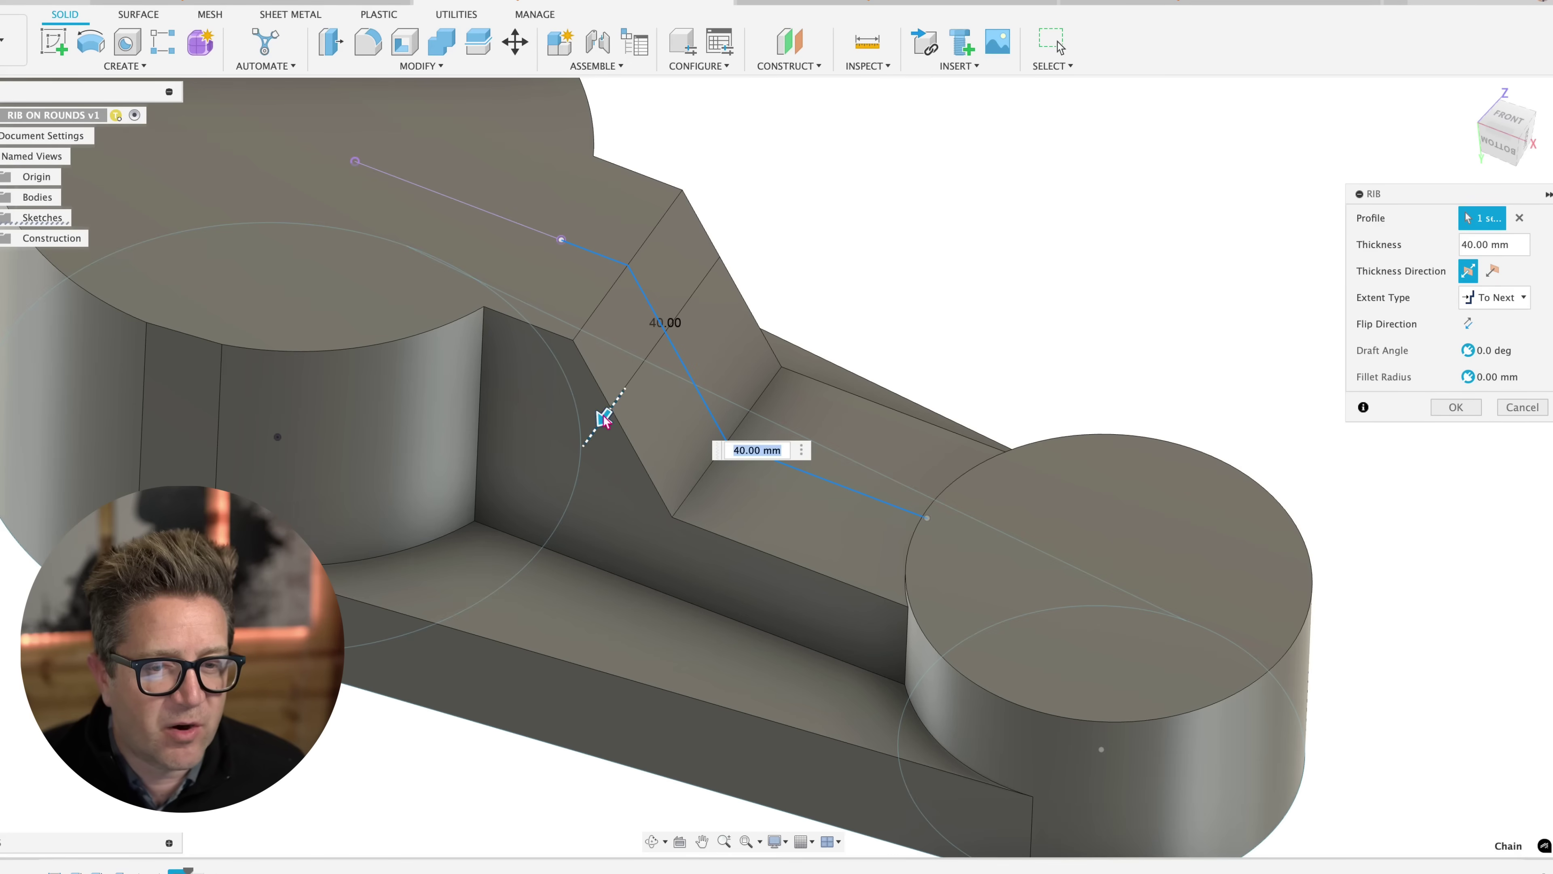
pyautogui.moveTo(607, 416); pyautogui.dragTo(623, 399)
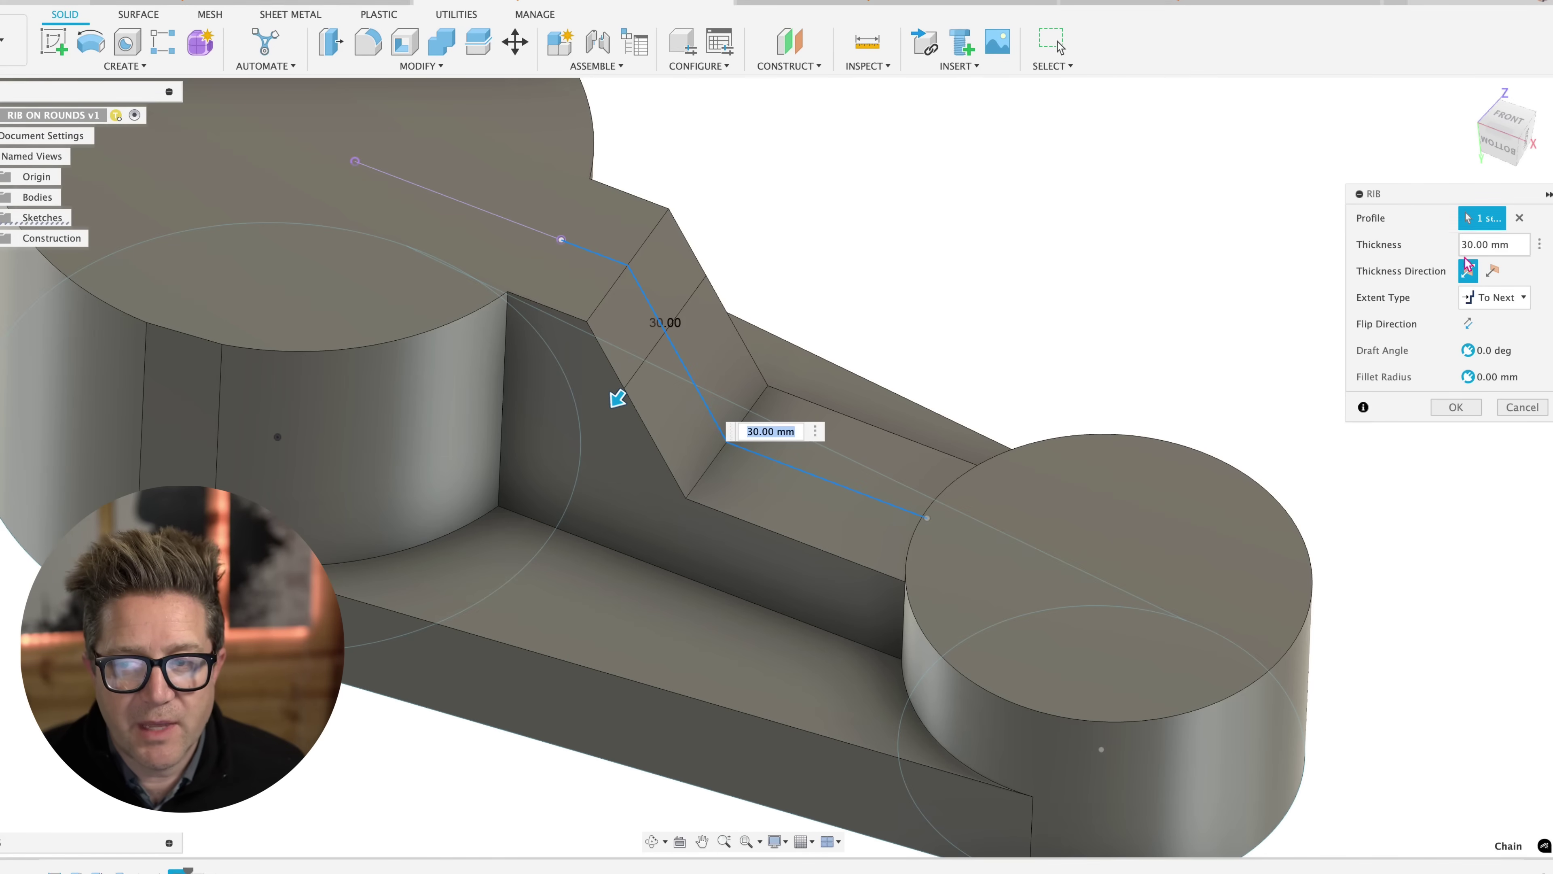
# Change the rib extent from To Next to Distance with an 8 mm depth and inspect it
pyautogui.click(1493, 297)
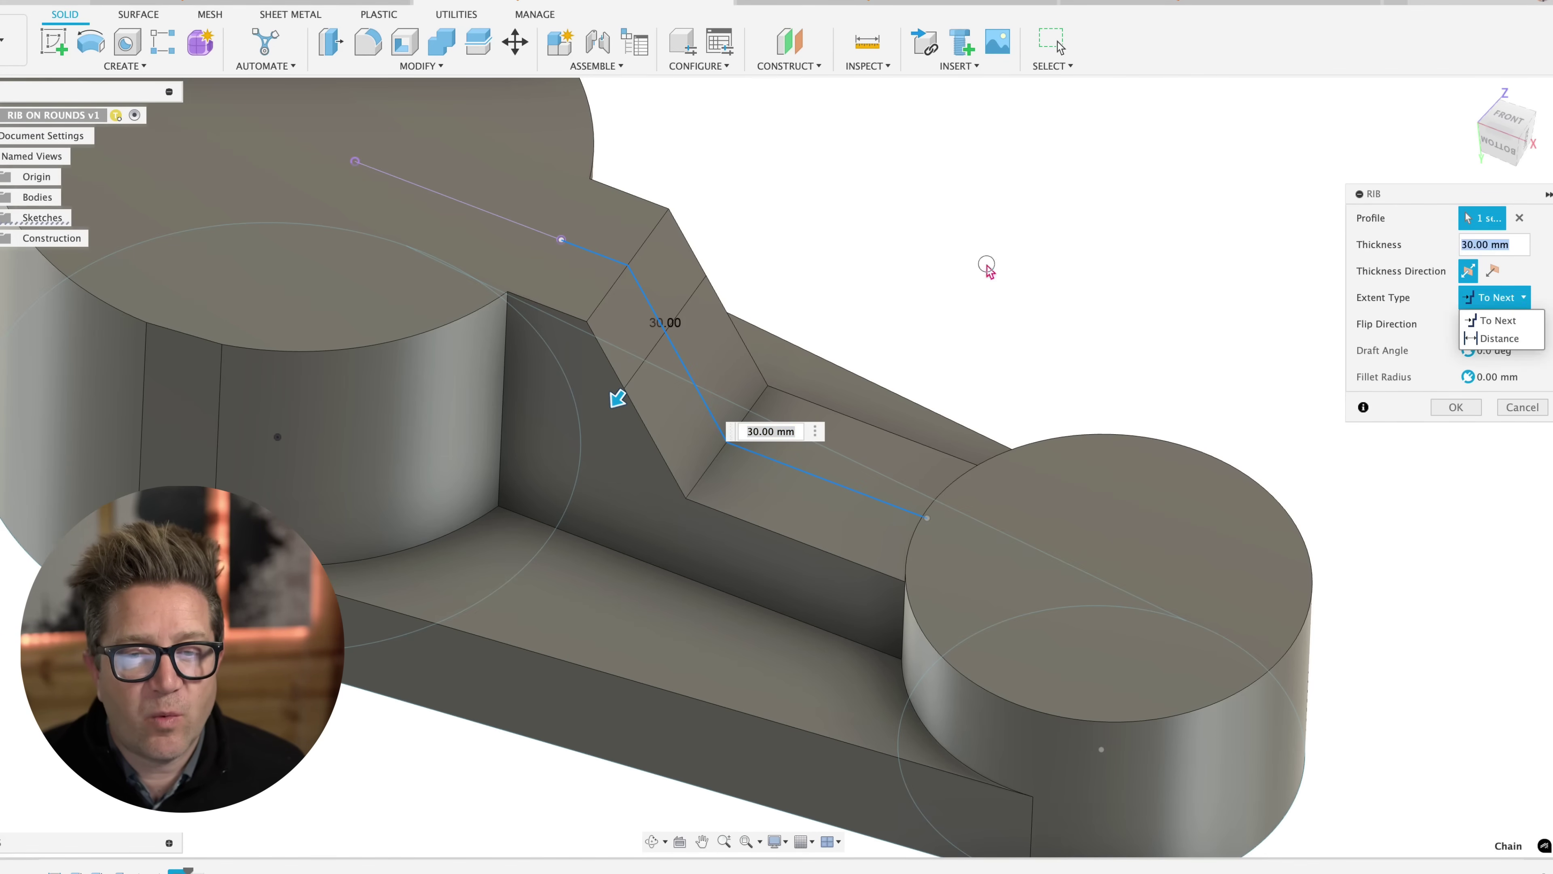
pyautogui.click(986, 265)
pyautogui.click(1496, 297)
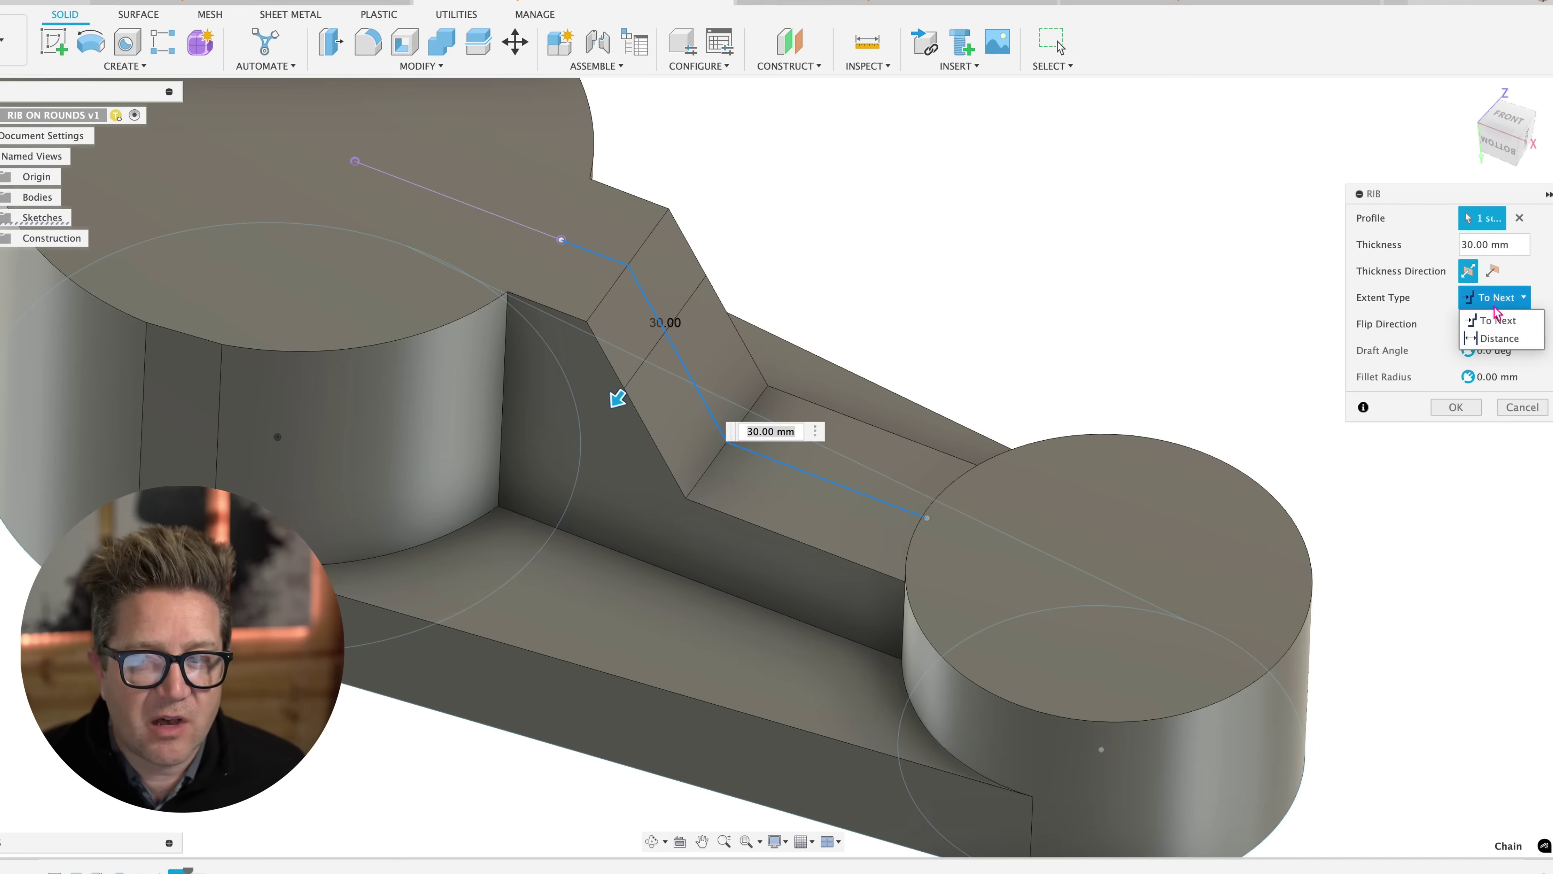
pyautogui.click(1500, 338)
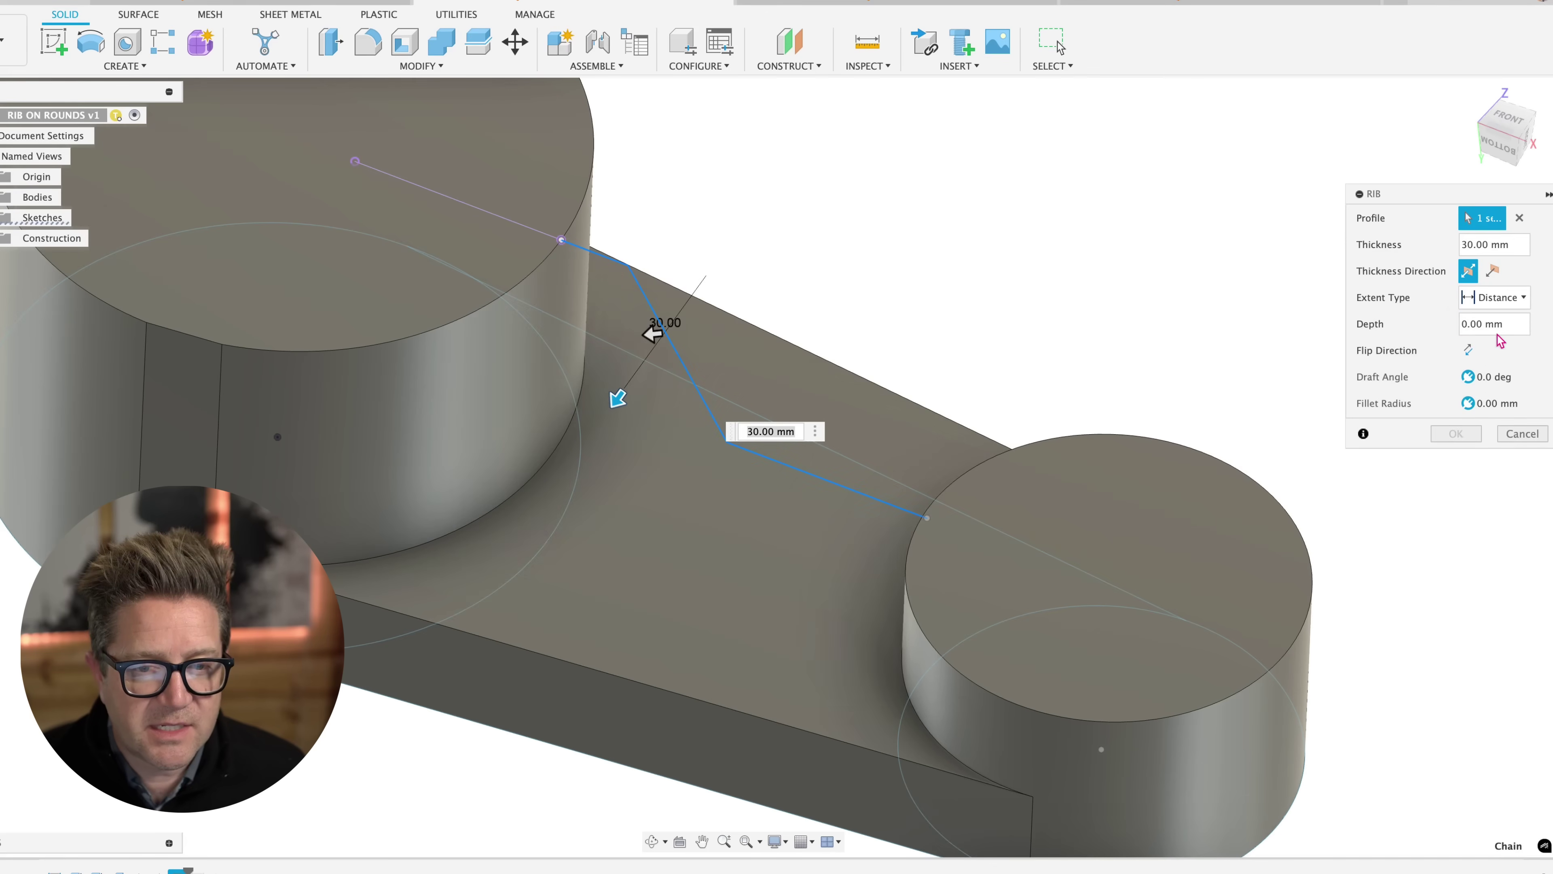
pyautogui.click(1506, 327)
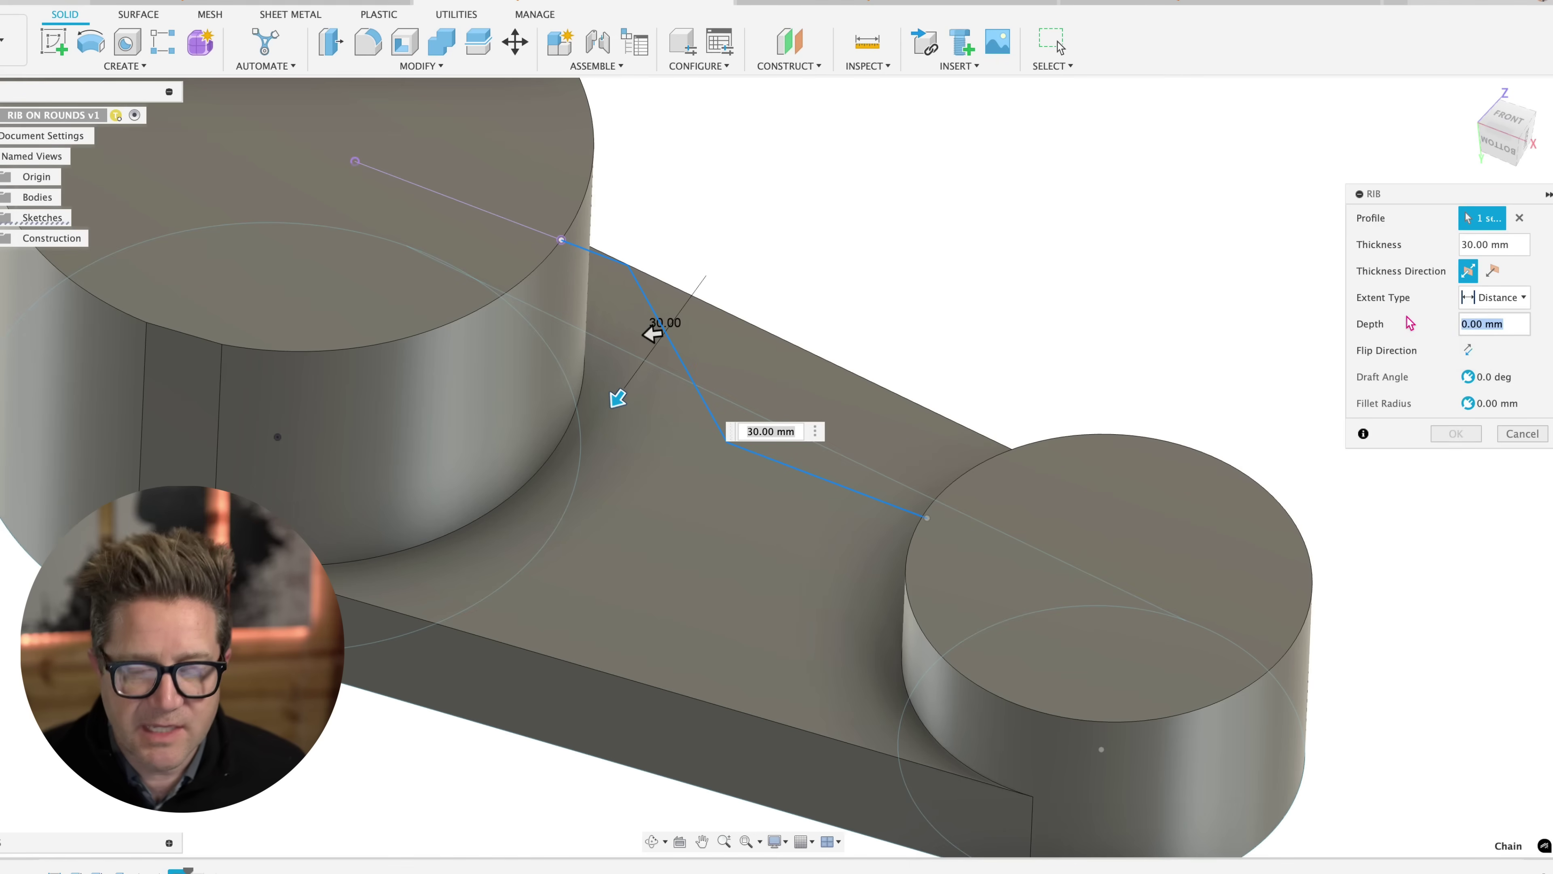
pyautogui.keyDown('shift'); pyautogui.moveTo(997, 349); pyautogui.dragTo(1009, 295, button='middle'); pyautogui.keyUp('shift')
pyautogui.scroll(3, 714, 226)
pyautogui.scroll(-3, 714, 226)
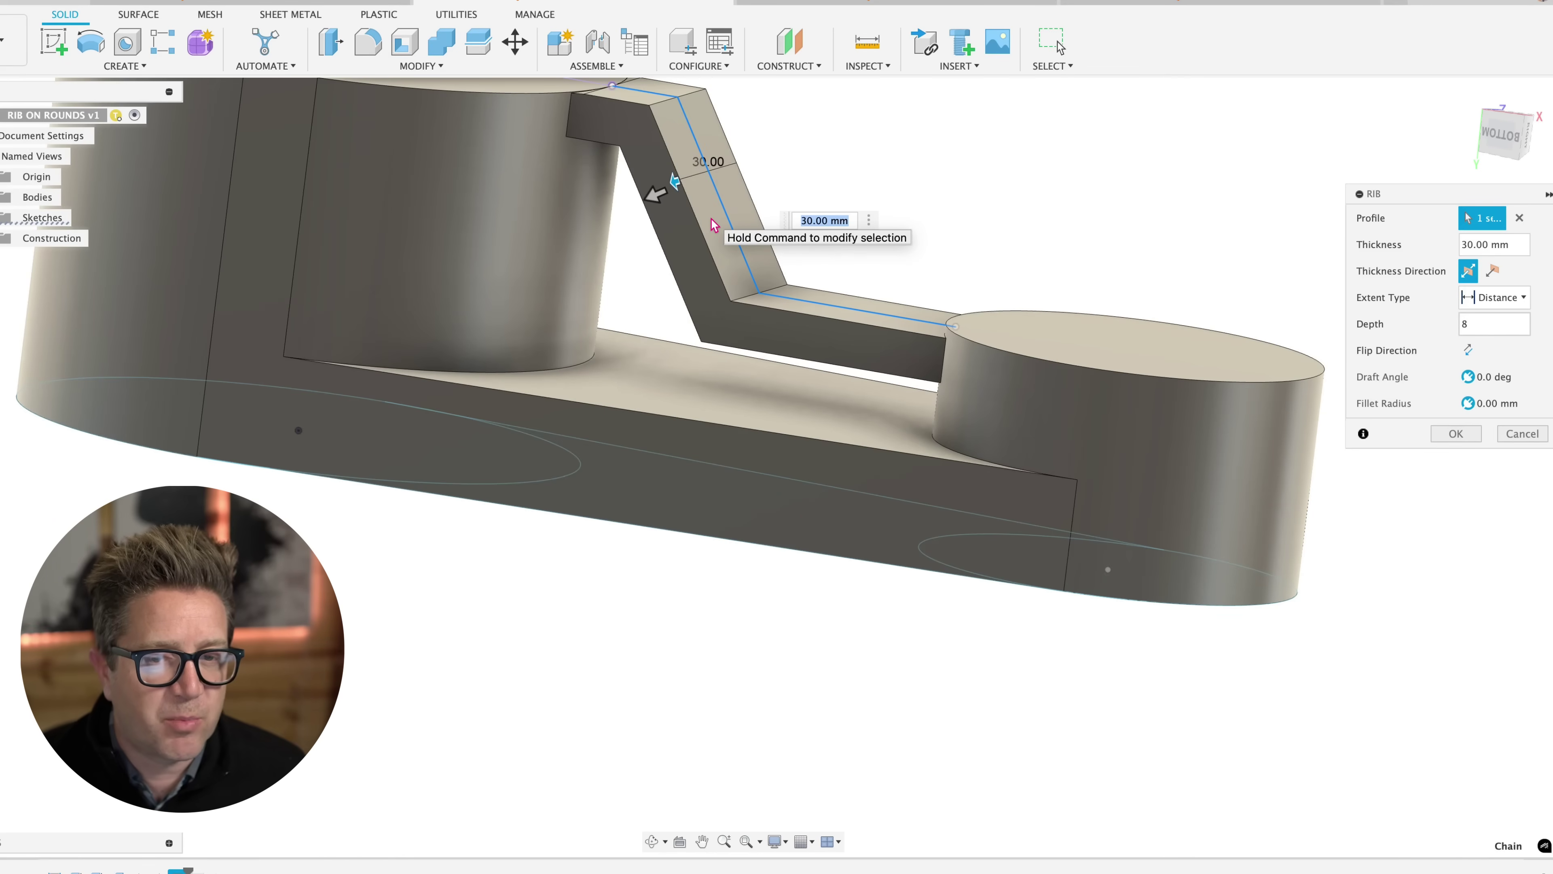
pyautogui.keyDown('shift'); pyautogui.moveTo(714, 226); pyautogui.dragTo(597, 207, button='middle'); pyautogui.keyUp('shift')
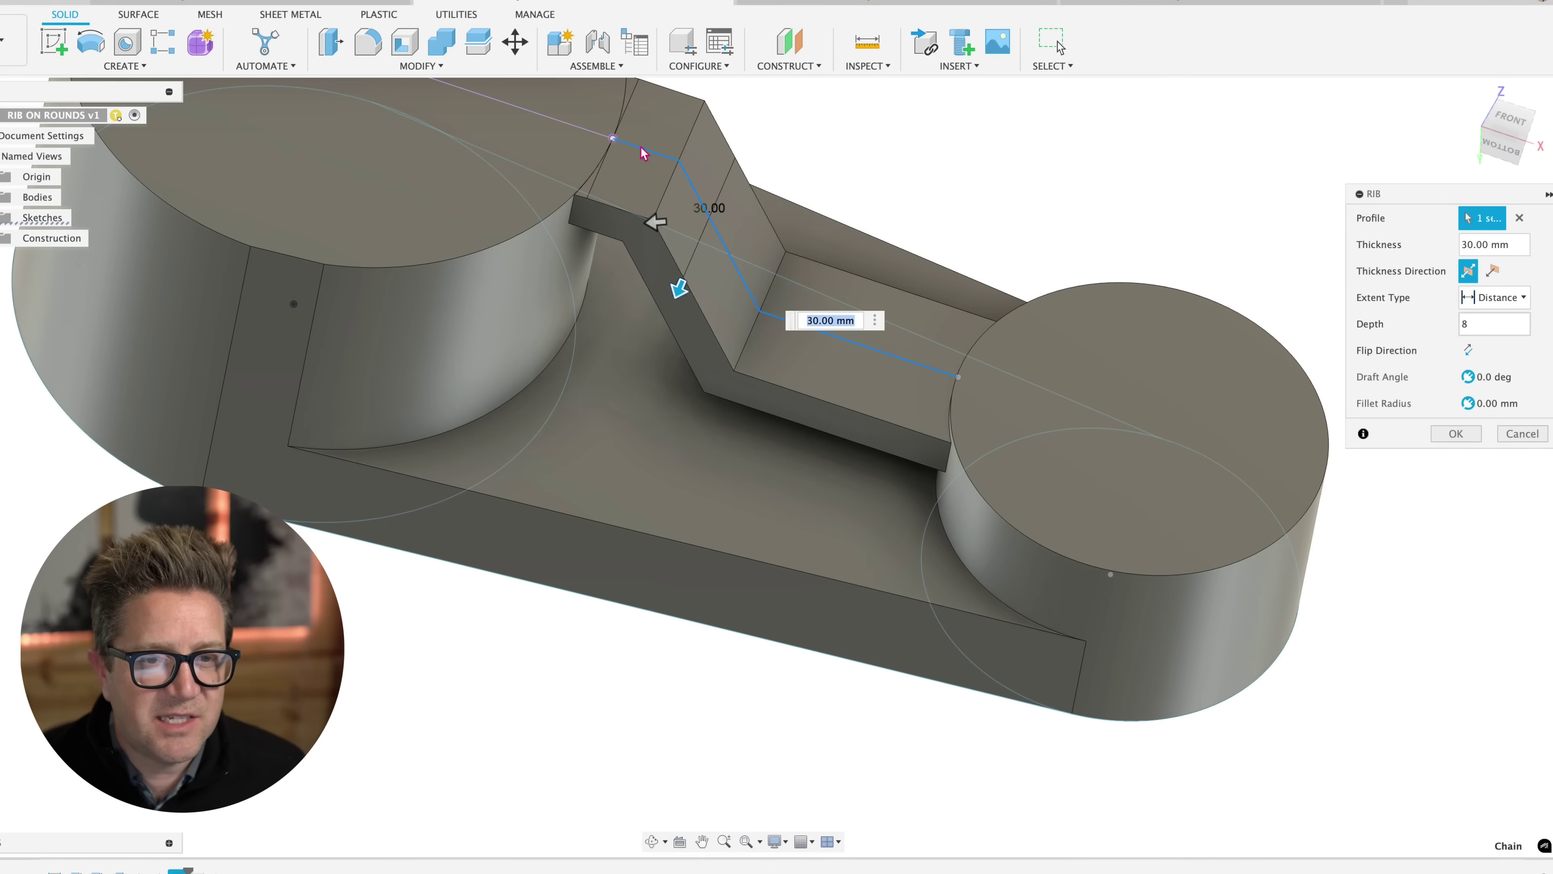
pyautogui.scroll(-5, 597, 208)
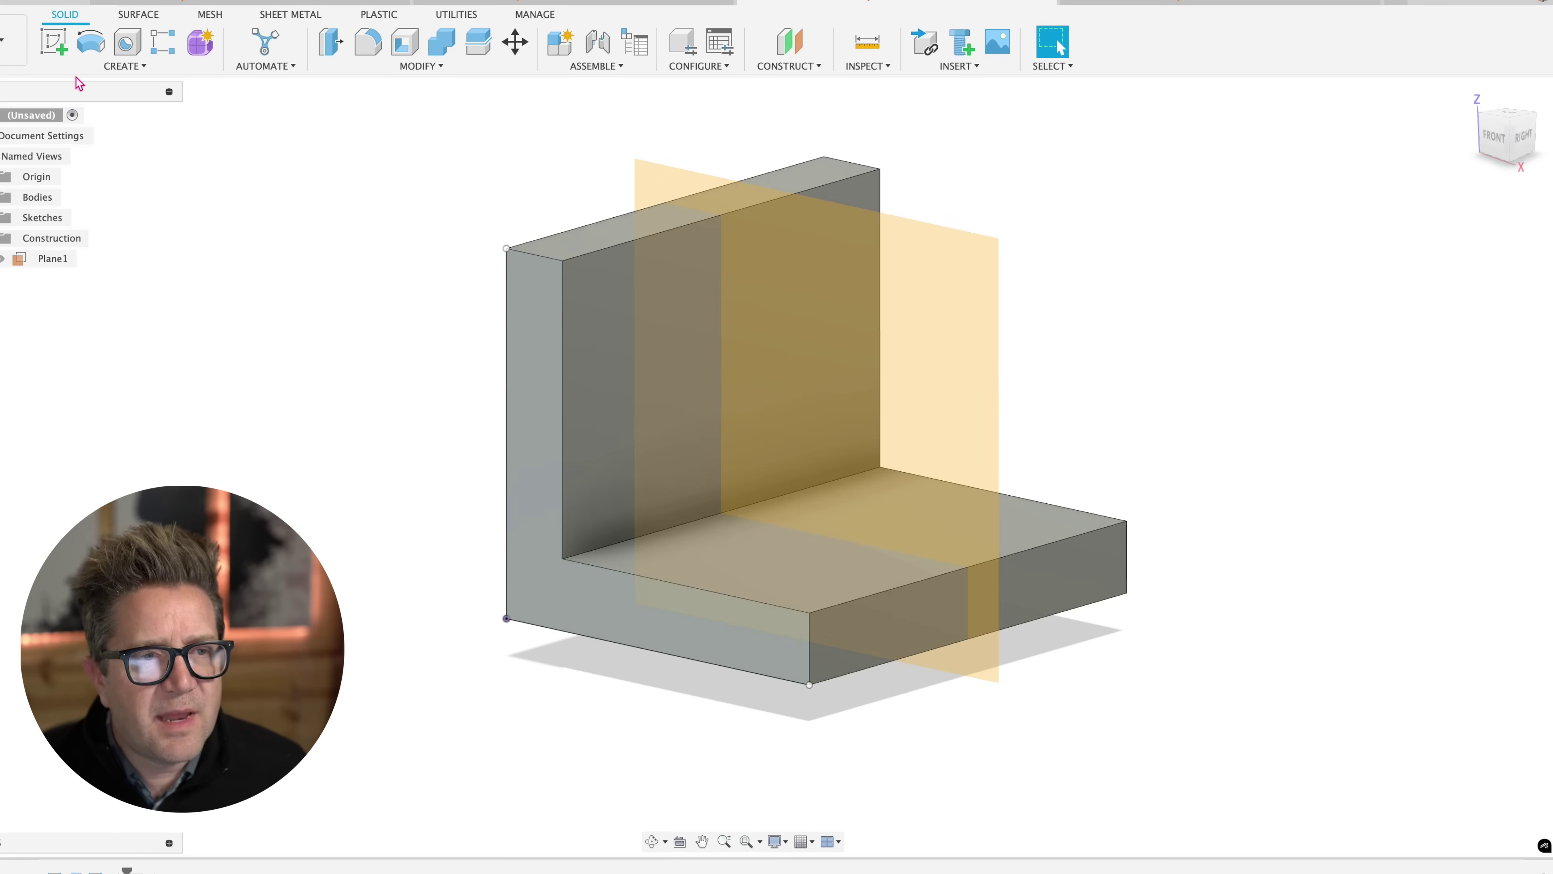
# Start a sketch on the L-bracket's Plane1 and return to the flat front view
pyautogui.click(801, 235)
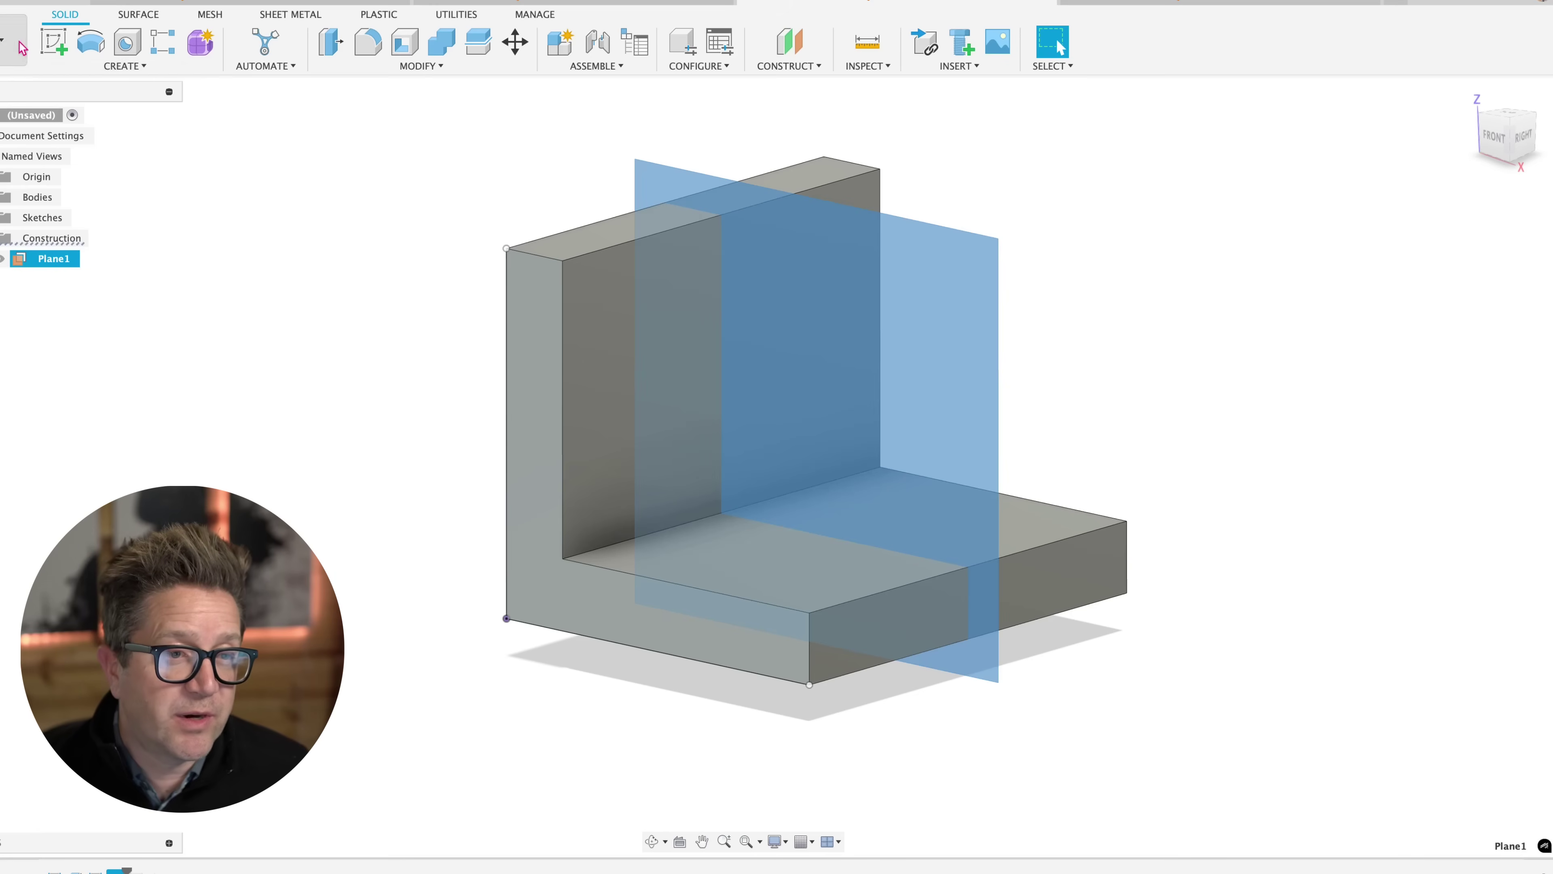
pyautogui.click(57, 45)
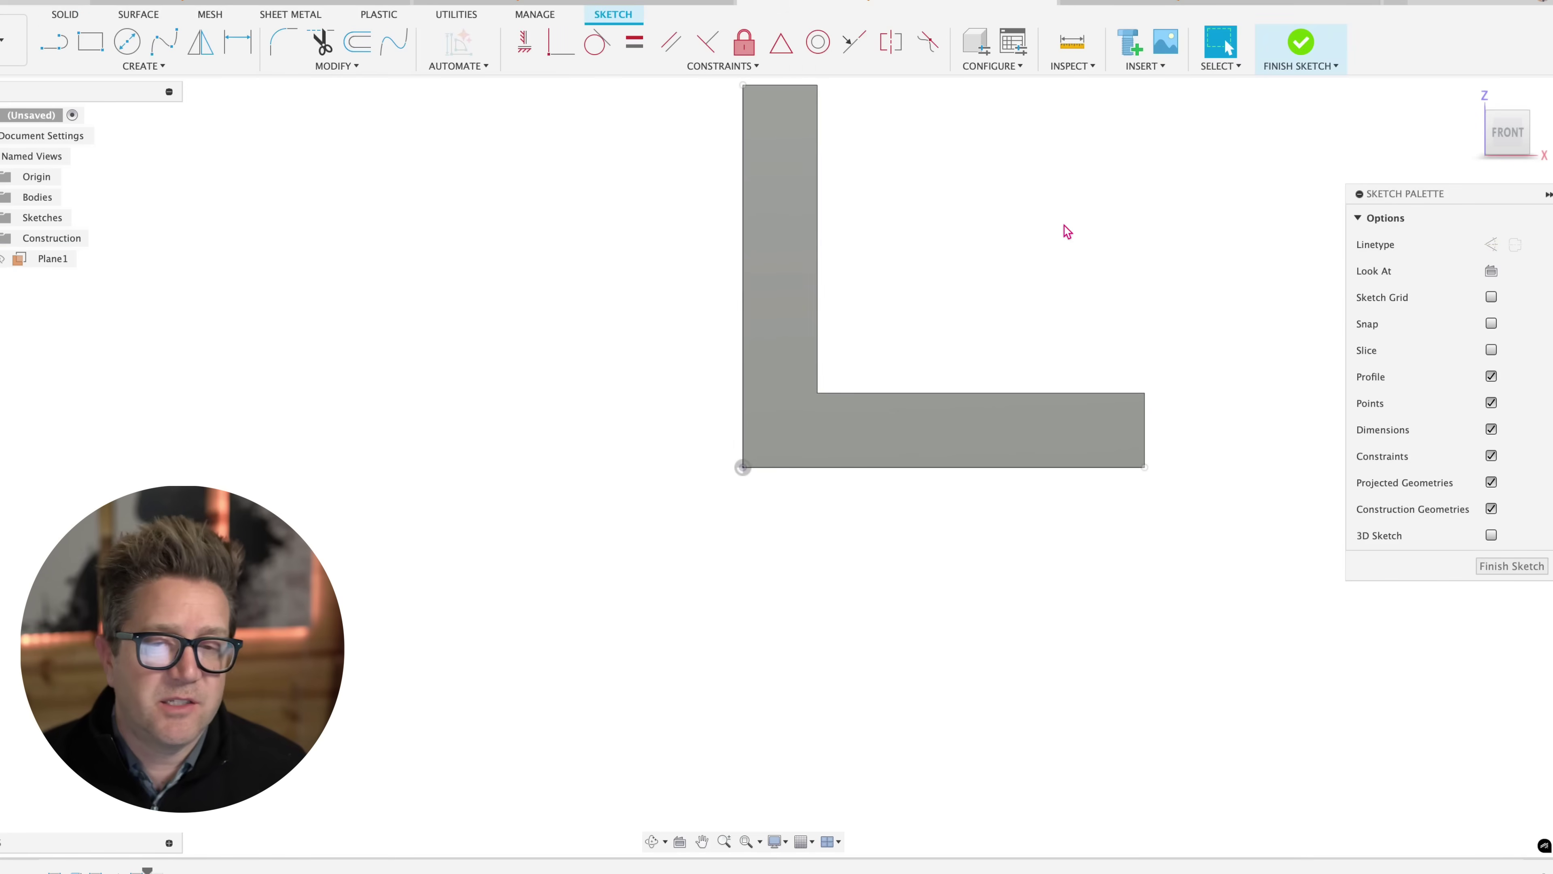
pyautogui.moveTo(1080, 246)
pyautogui.keyDown('shift'); pyautogui.mouseDown(button='middle')
pyautogui.moveTo(1044, 270)
pyautogui.moveTo(1061, 232)
pyautogui.moveTo(966, 360)
pyautogui.mouseUp(button='middle'); pyautogui.keyUp('shift')
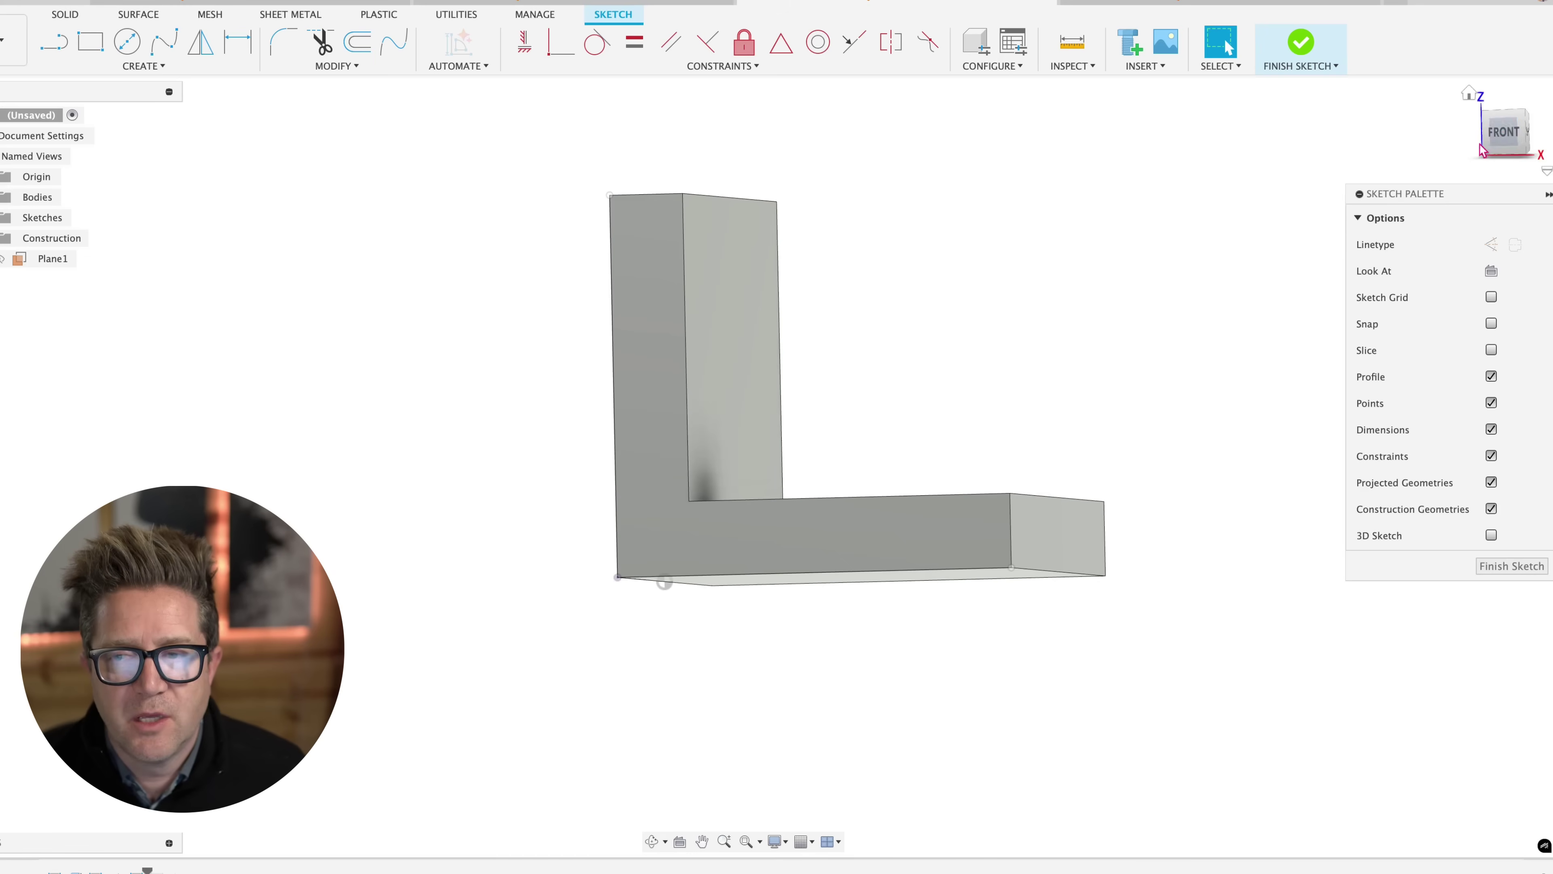
pyautogui.click(1507, 129)
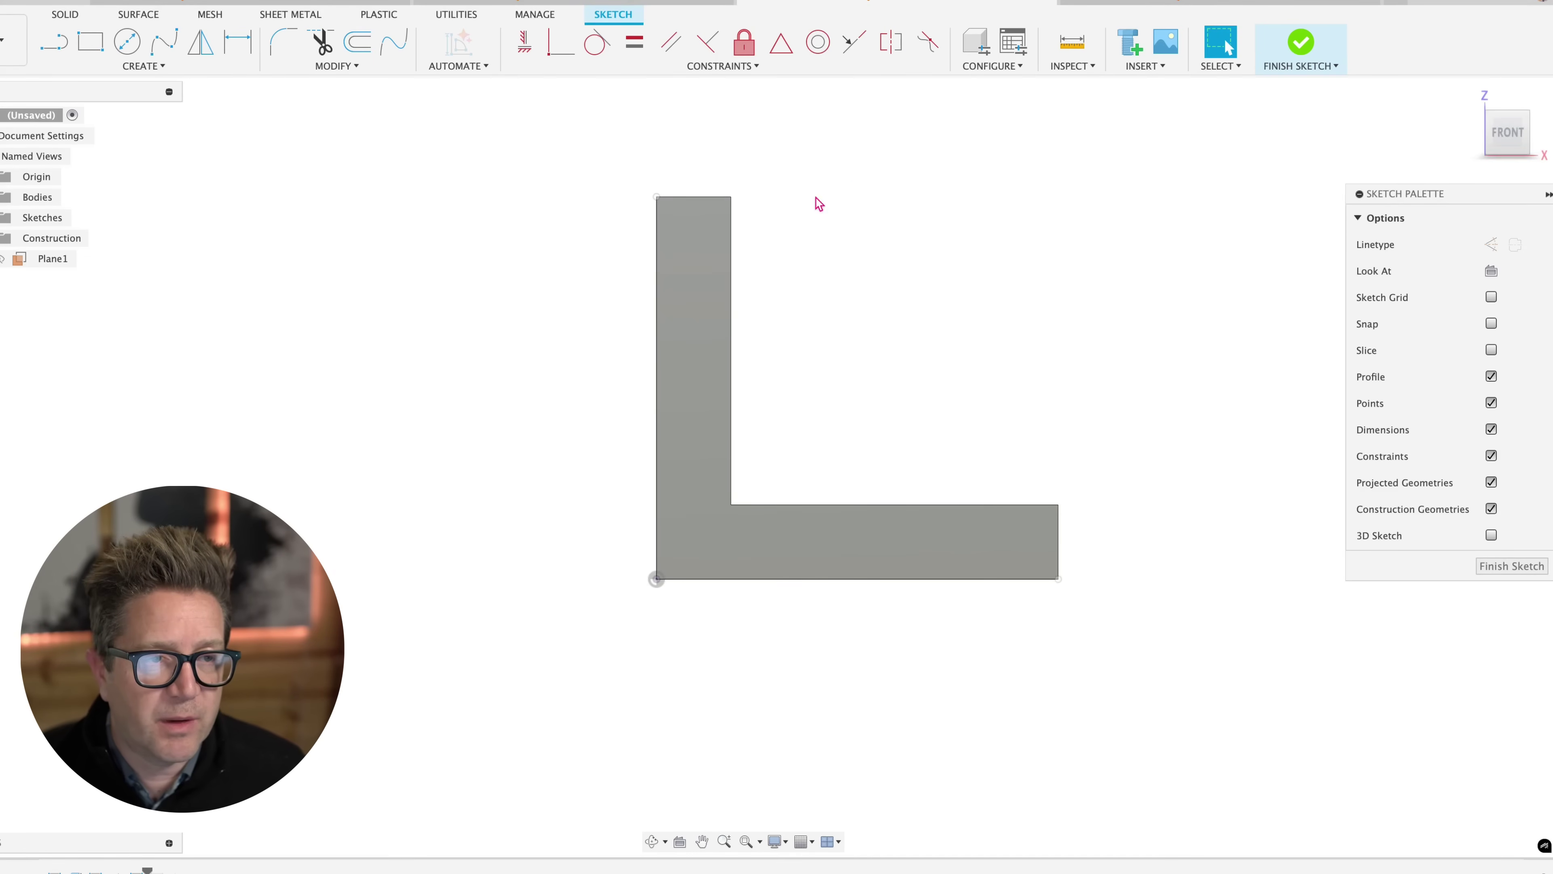
# Draw a six-point fit-point spline curving from near the upright's top down to the base's top edge
pyautogui.click(164, 42)
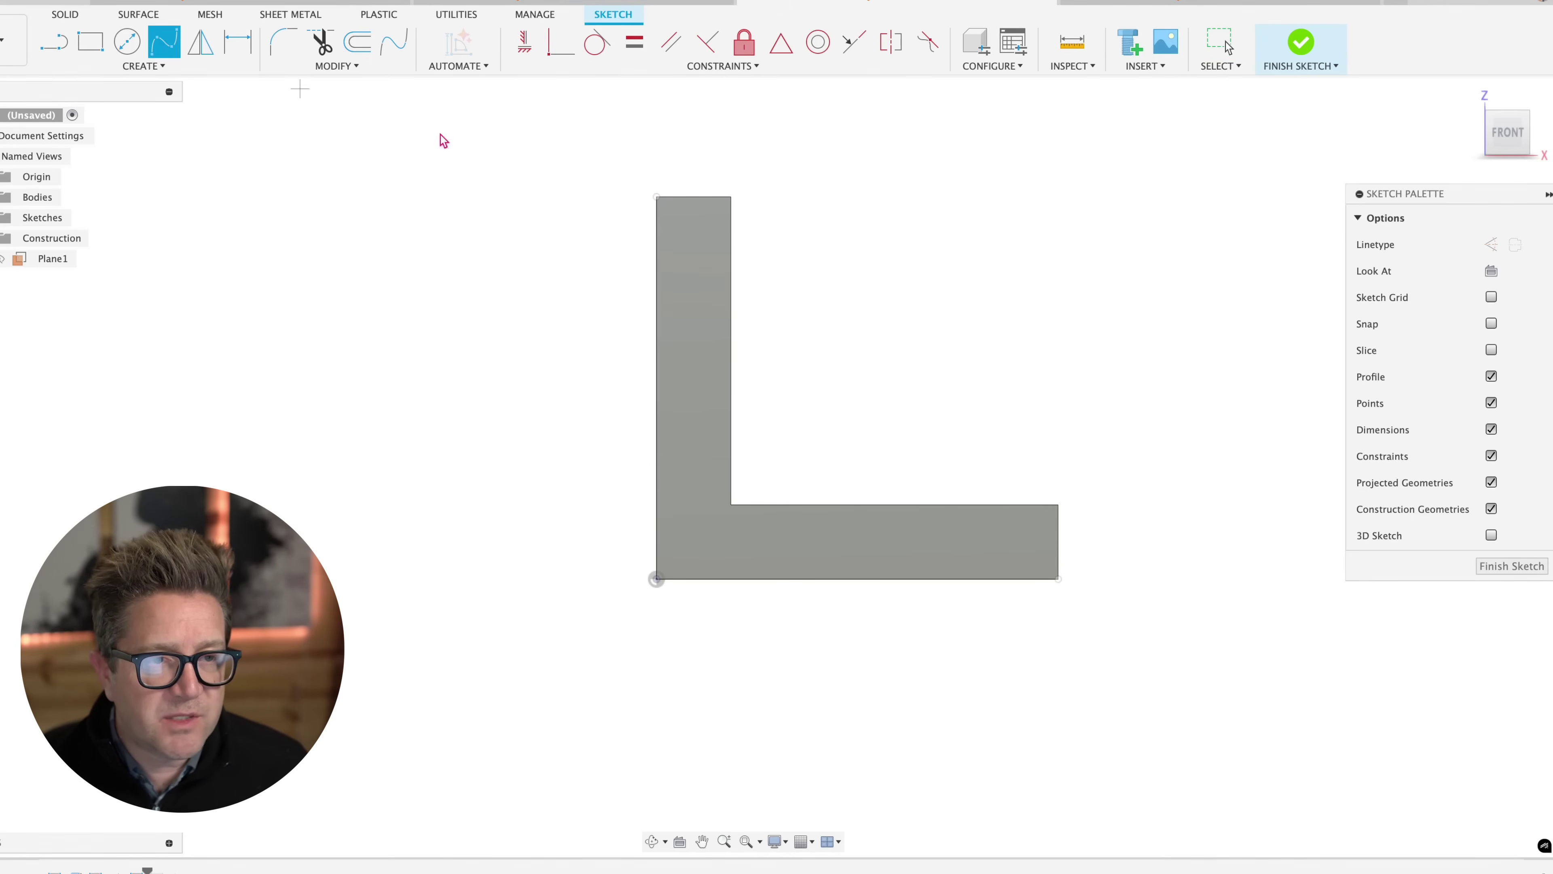
pyautogui.click(809, 248)
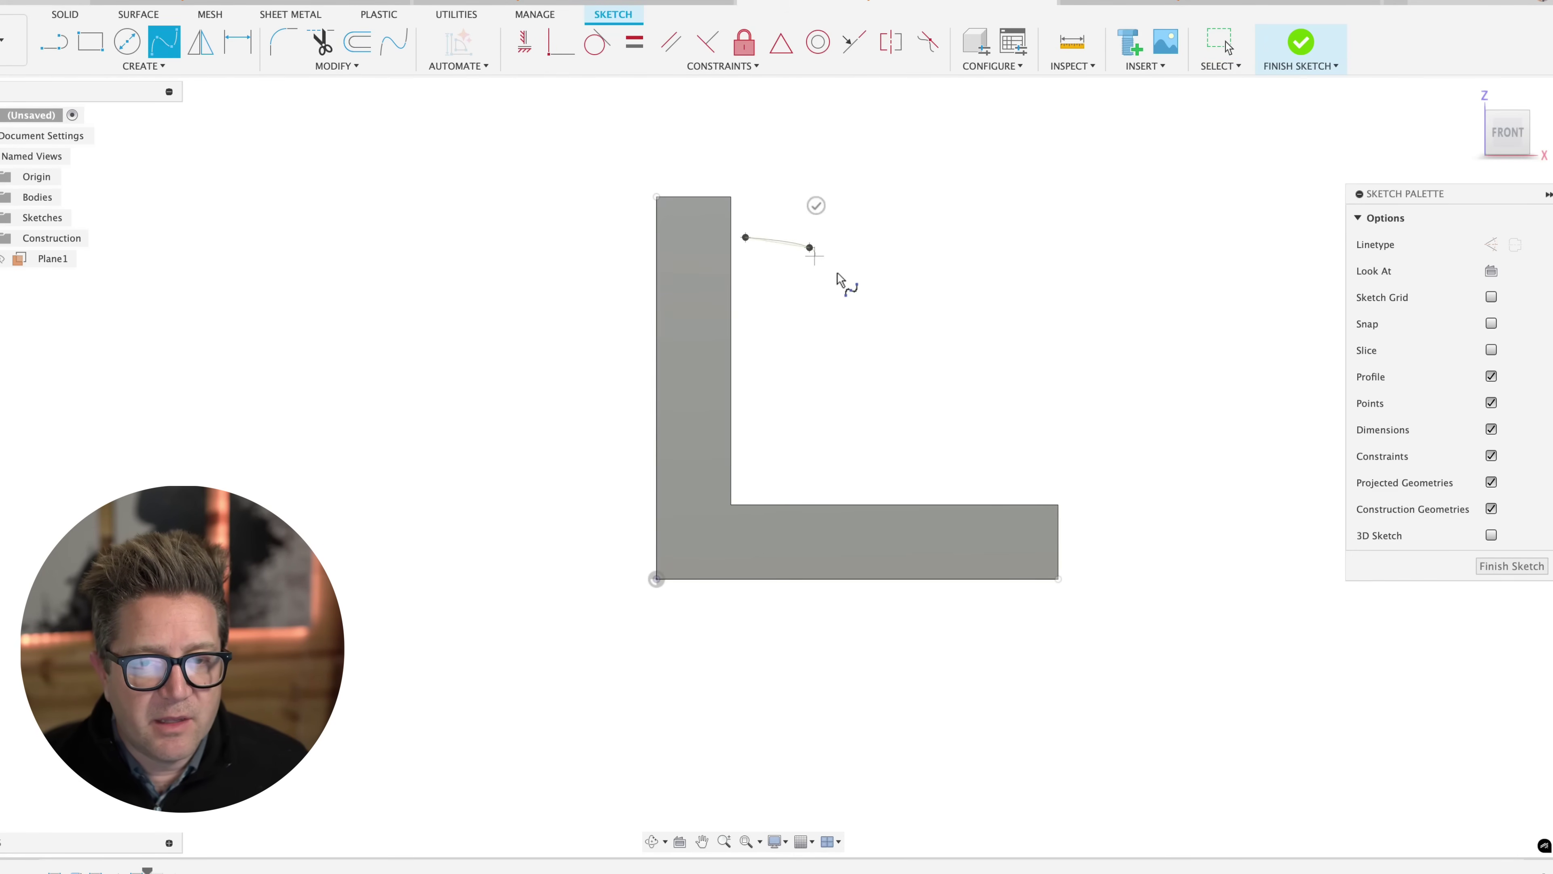
pyautogui.click(846, 298)
pyautogui.click(863, 380)
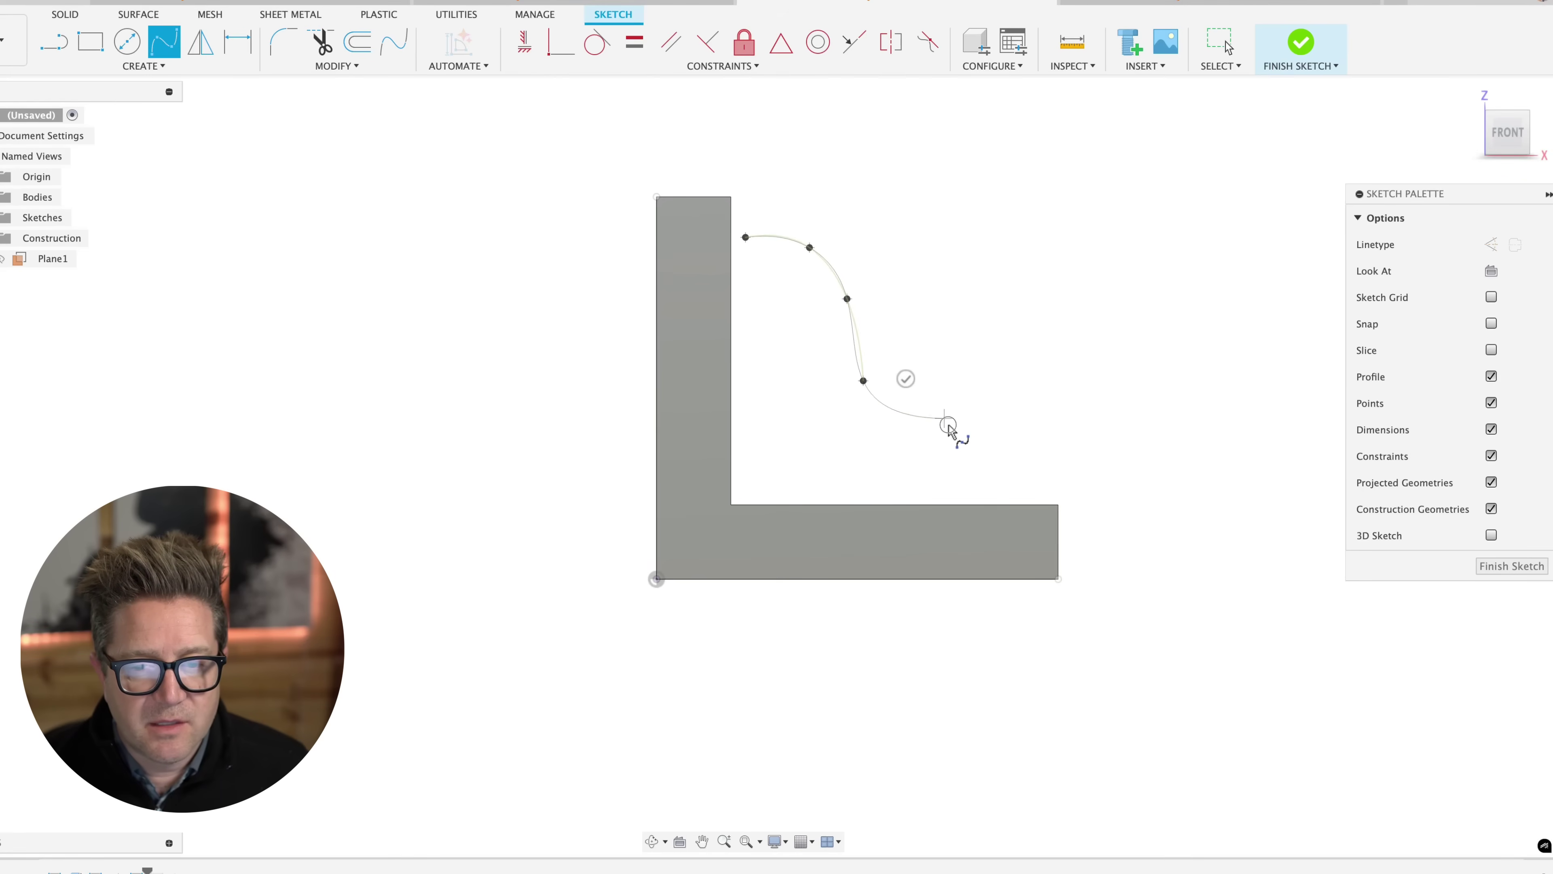
pyautogui.click(948, 424)
pyautogui.click(995, 451)
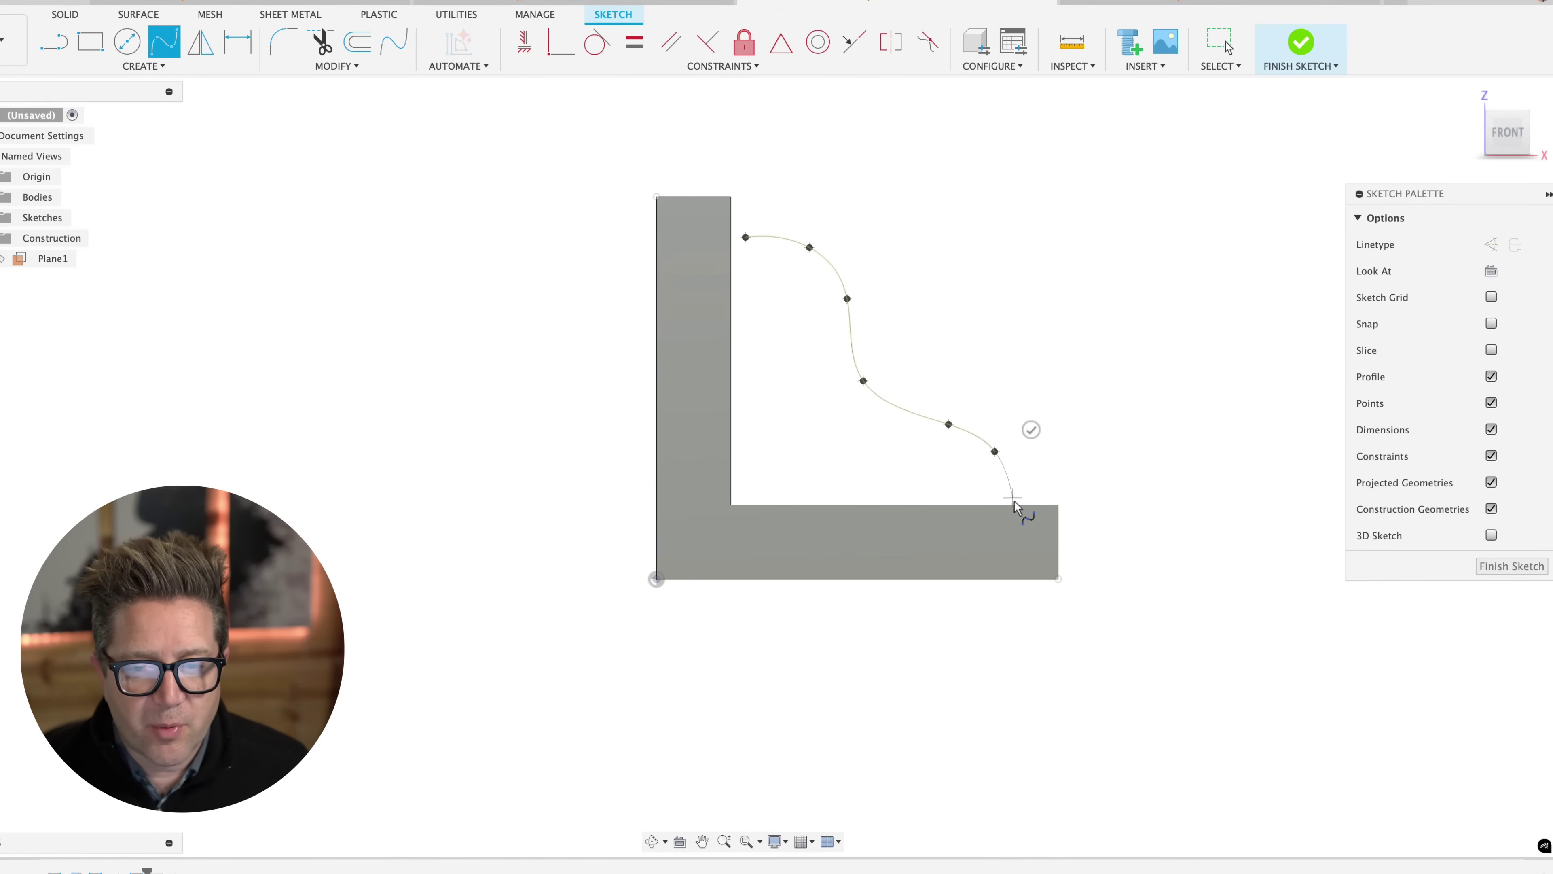
pyautogui.click(1024, 505)
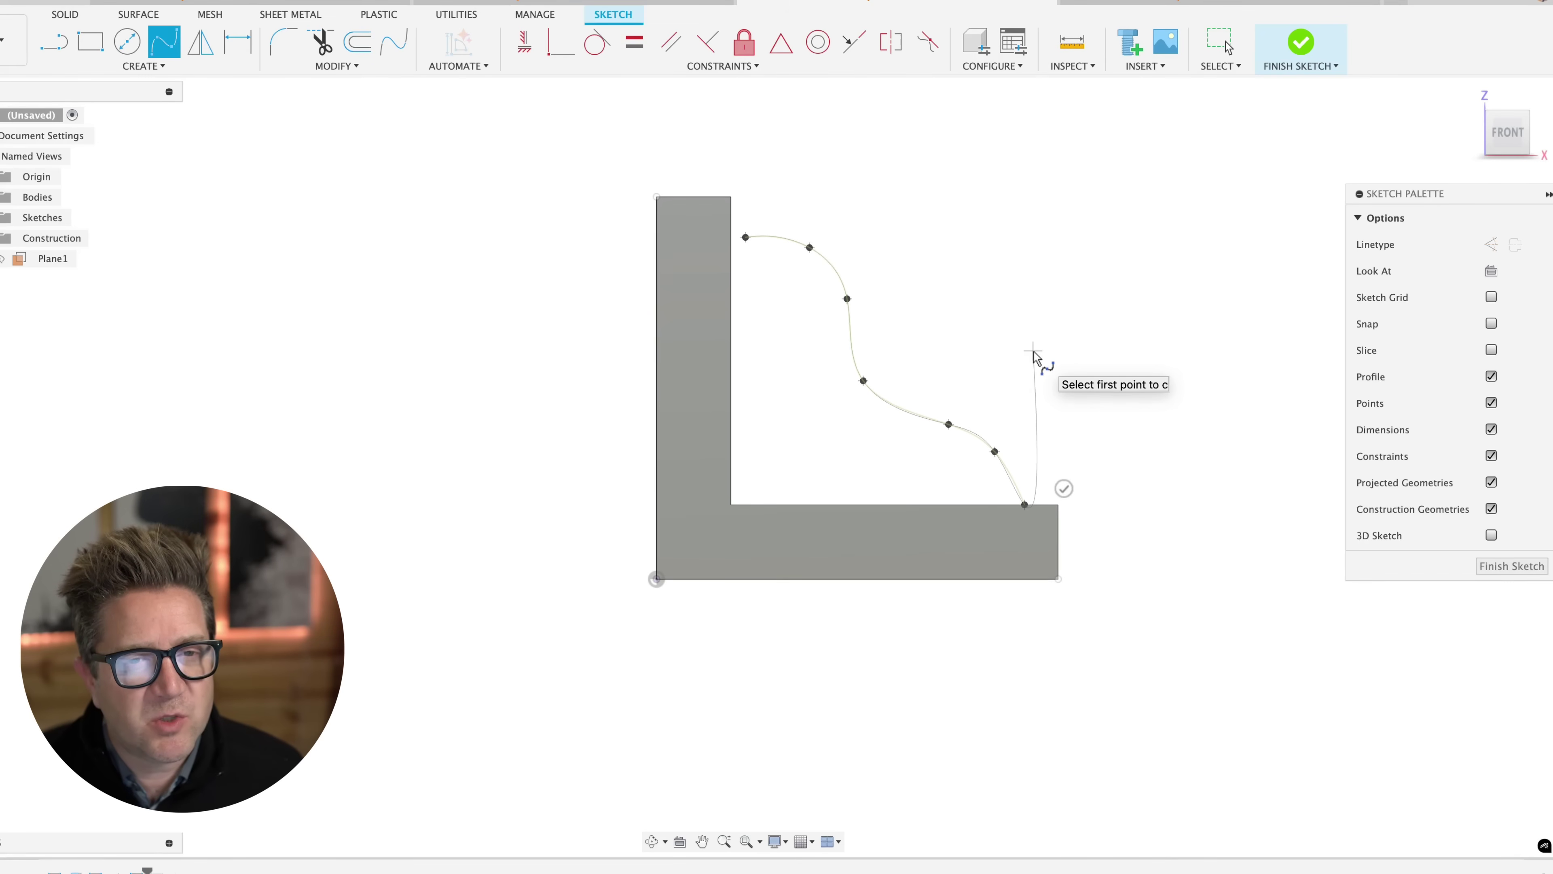
pyautogui.scroll(4, 1034, 355)
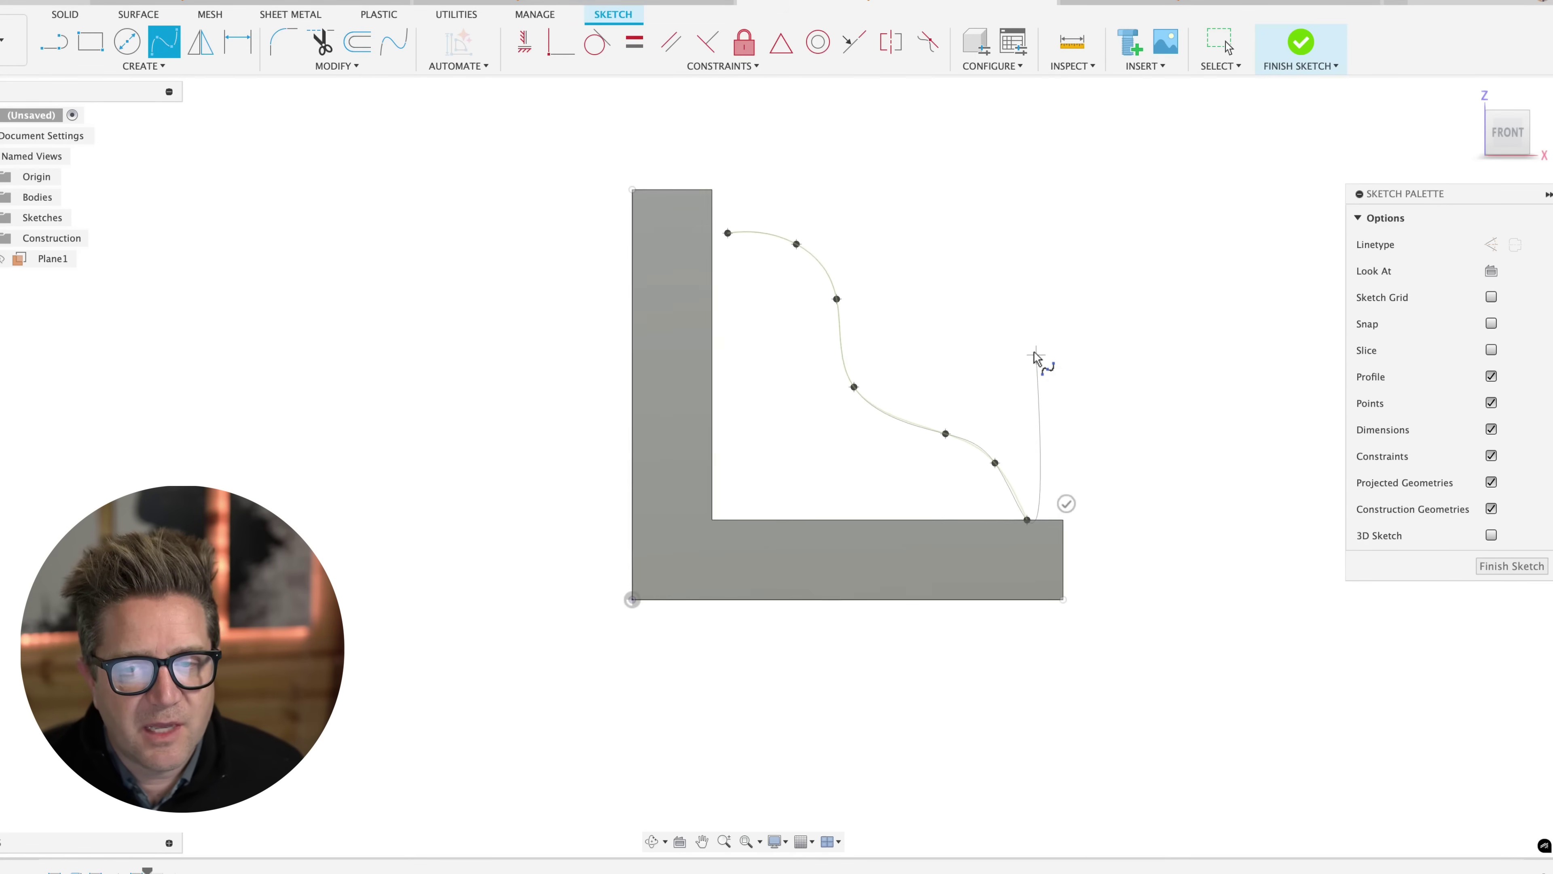
pyautogui.press('Return')
pyautogui.scroll(-3, 1032, 364)
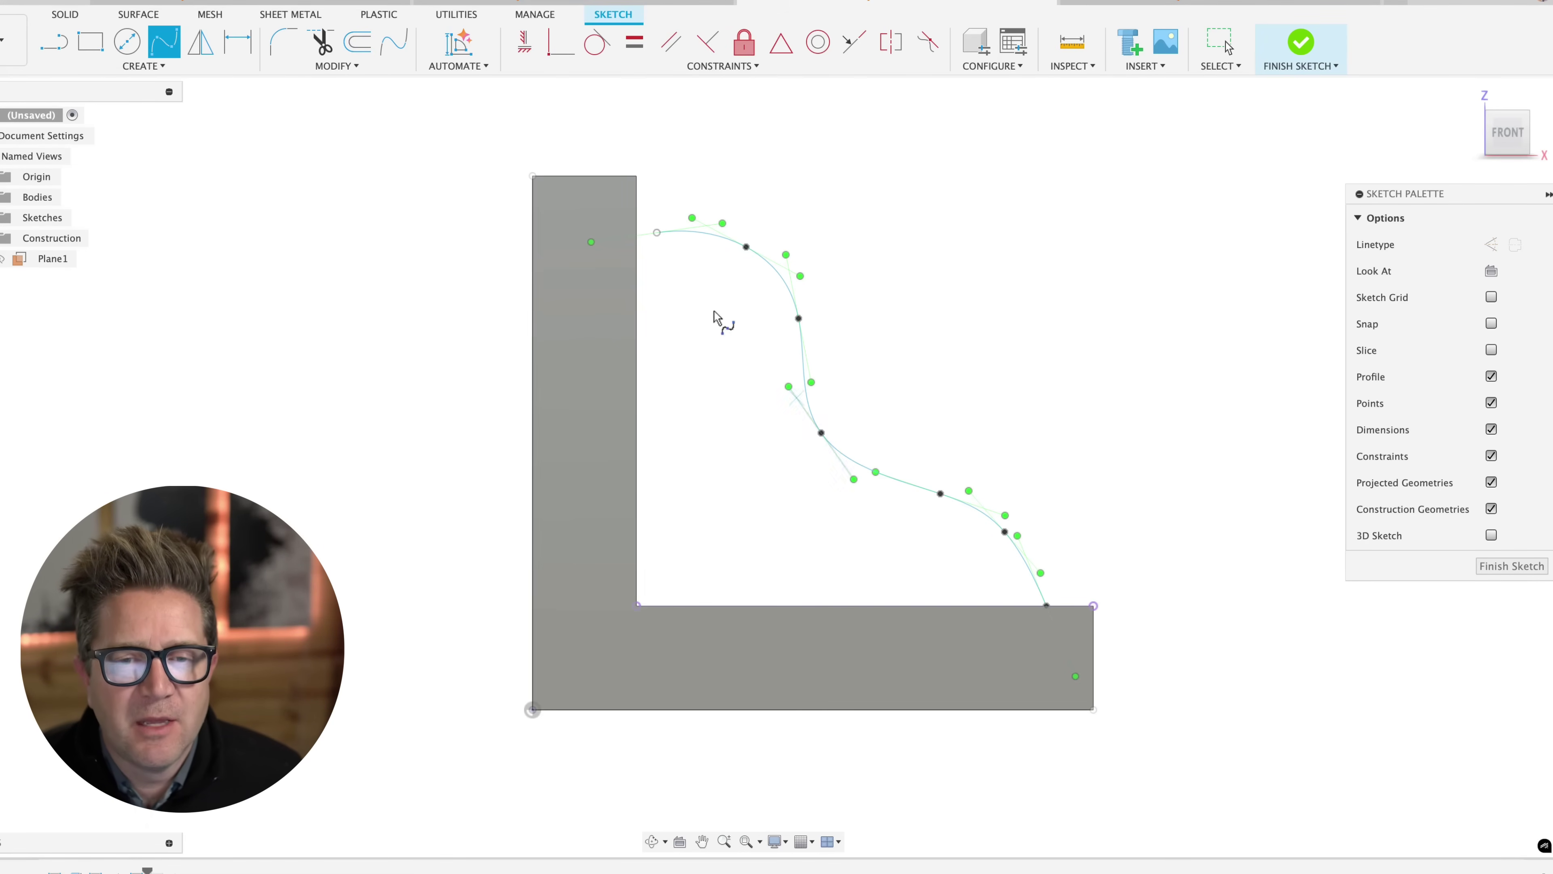
pyautogui.scroll(2, 704, 299)
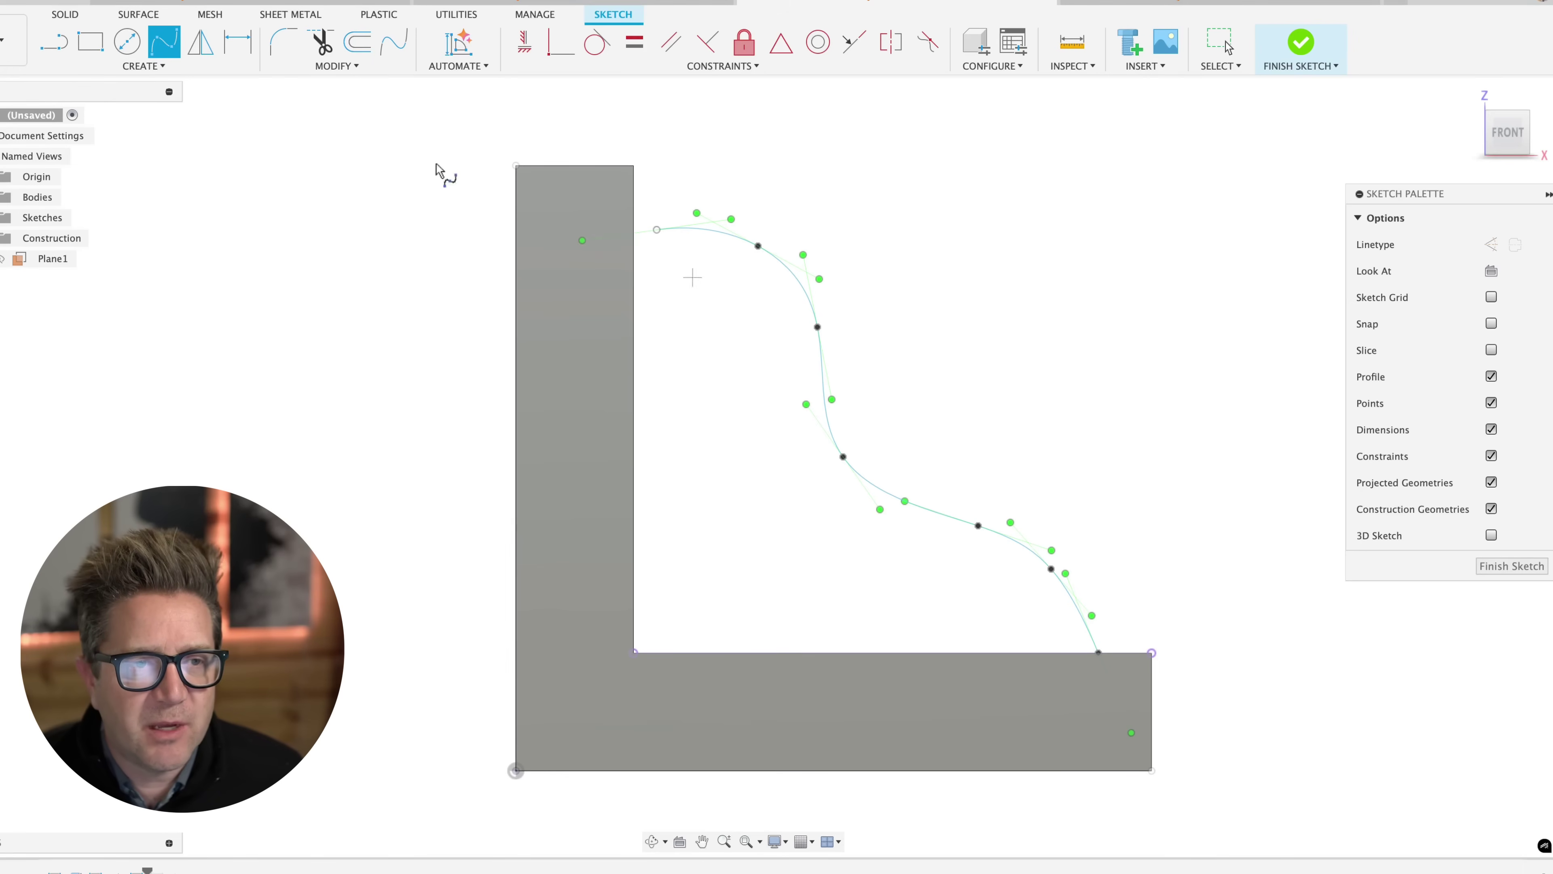
# Finish the sketch and make a 15 mm rib from the spline, extended To Next
pyautogui.click(144, 66)
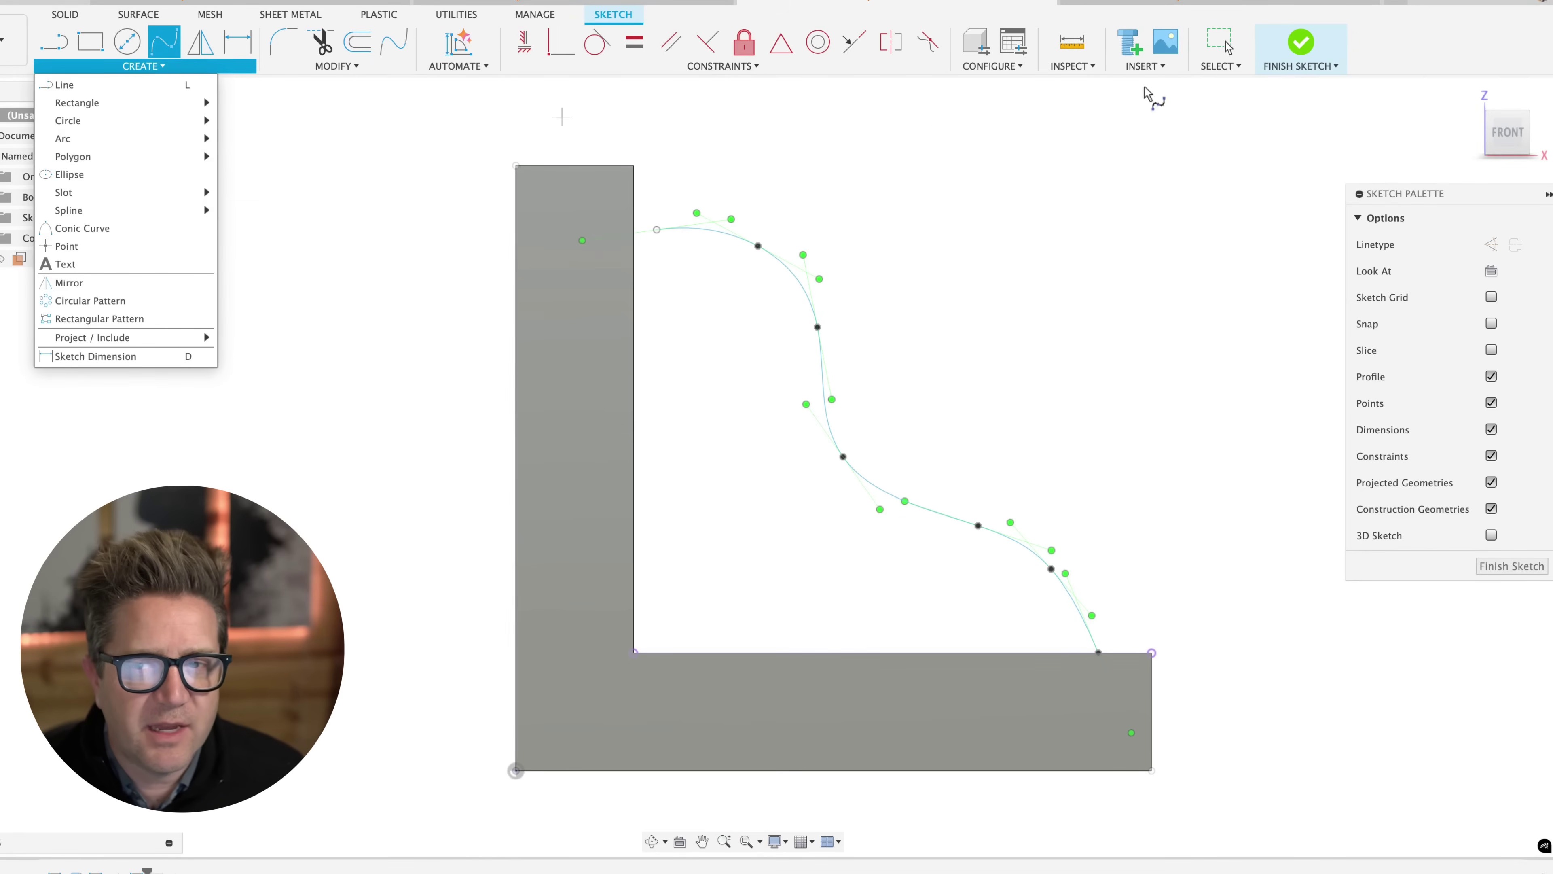
pyautogui.click(1300, 43)
pyautogui.click(122, 66)
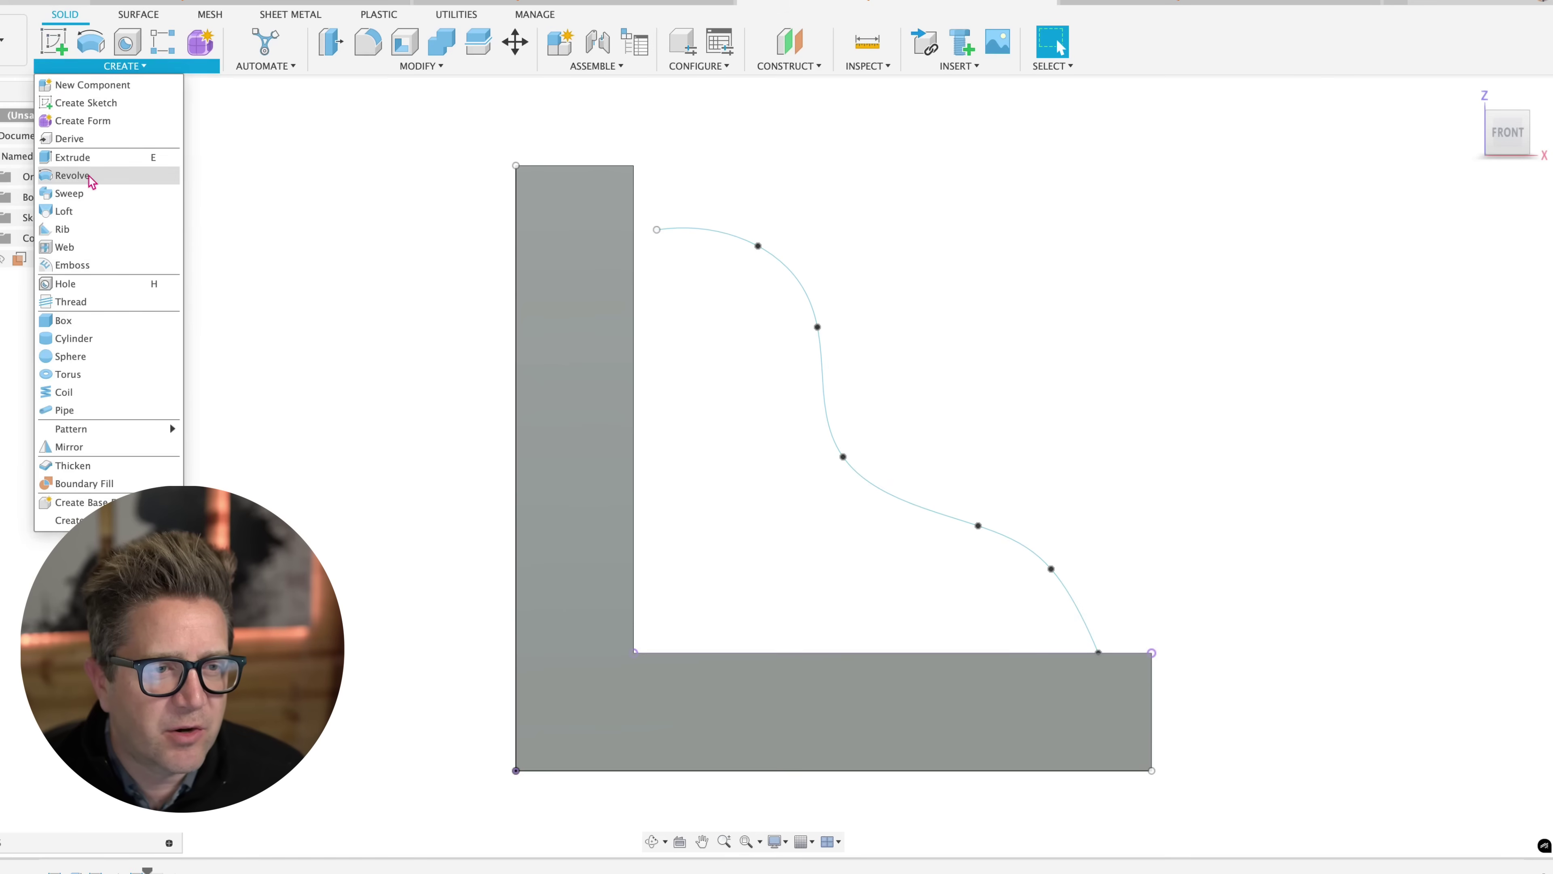
pyautogui.click(92, 228)
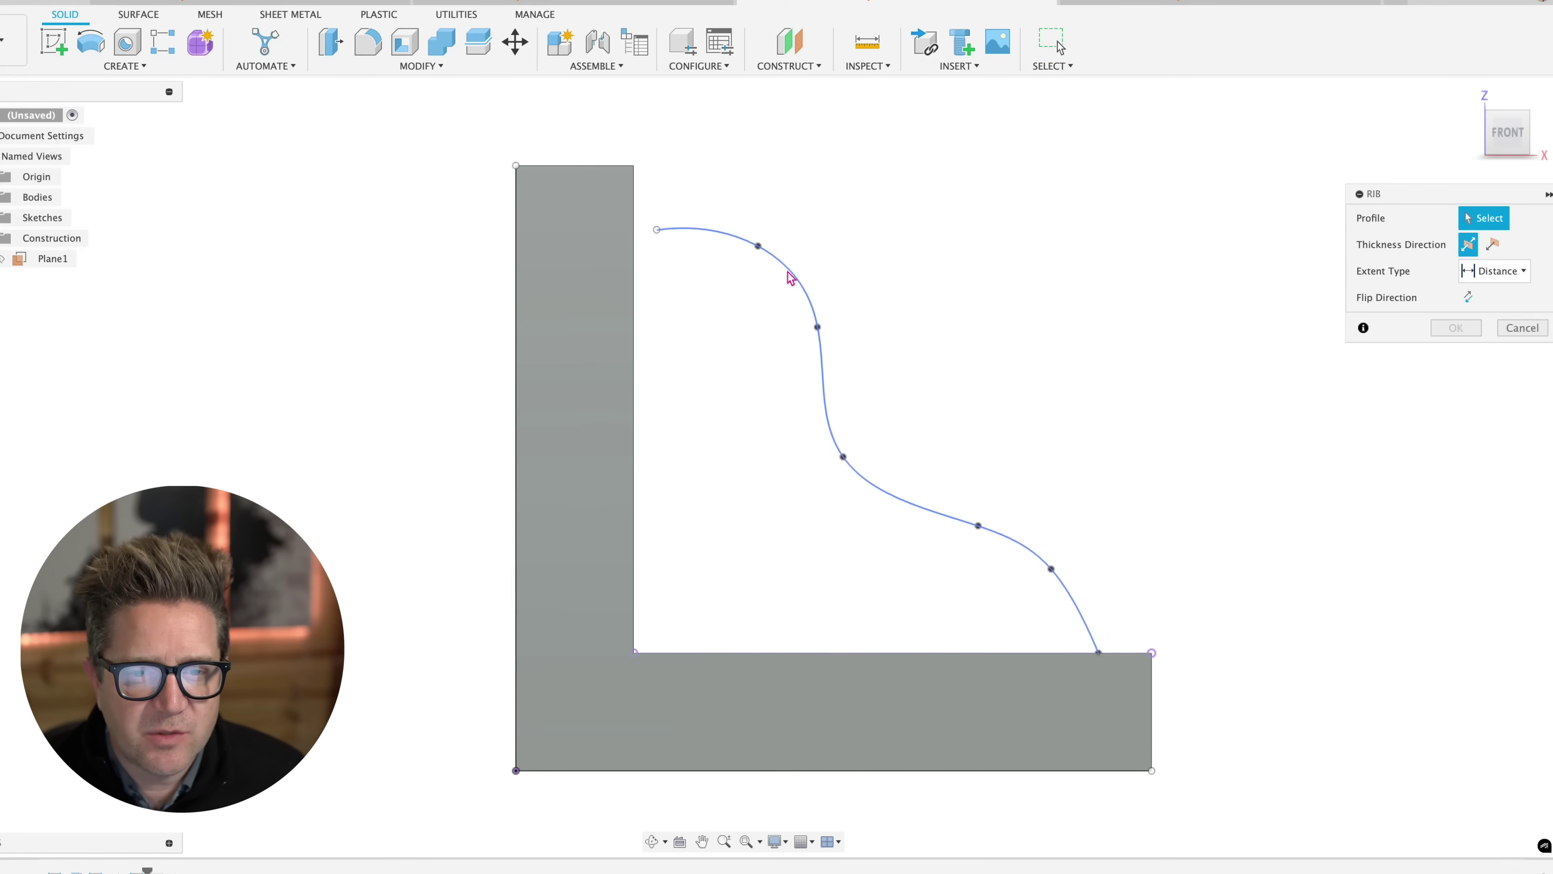
pyautogui.click(791, 279)
pyautogui.keyDown('shift'); pyautogui.moveTo(1058, 333); pyautogui.dragTo(1023, 354, button='middle'); pyautogui.keyUp('shift')
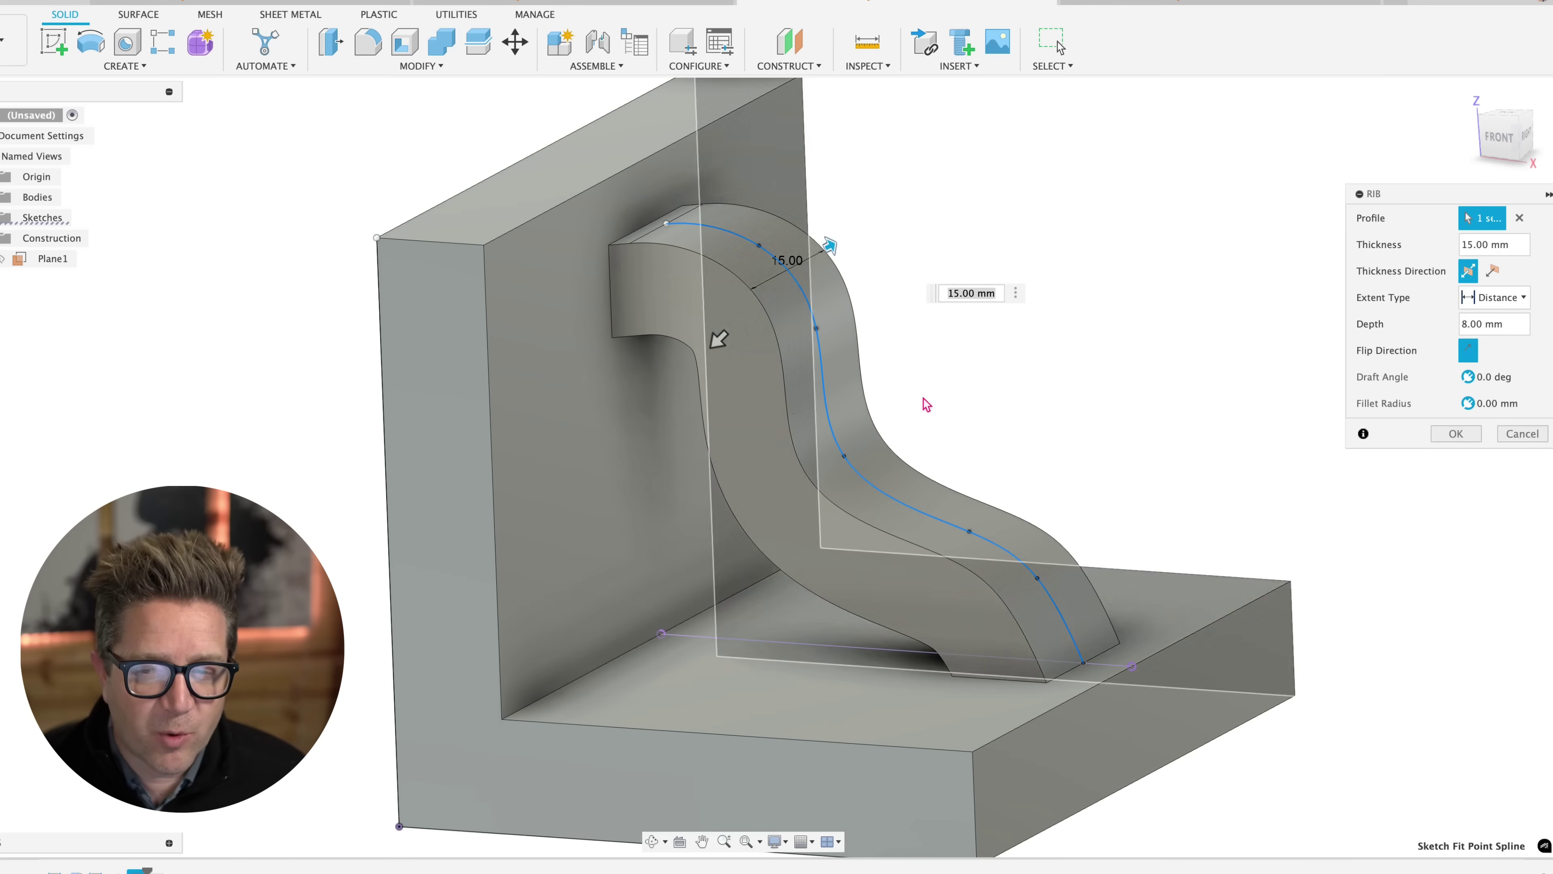
pyautogui.click(1501, 298)
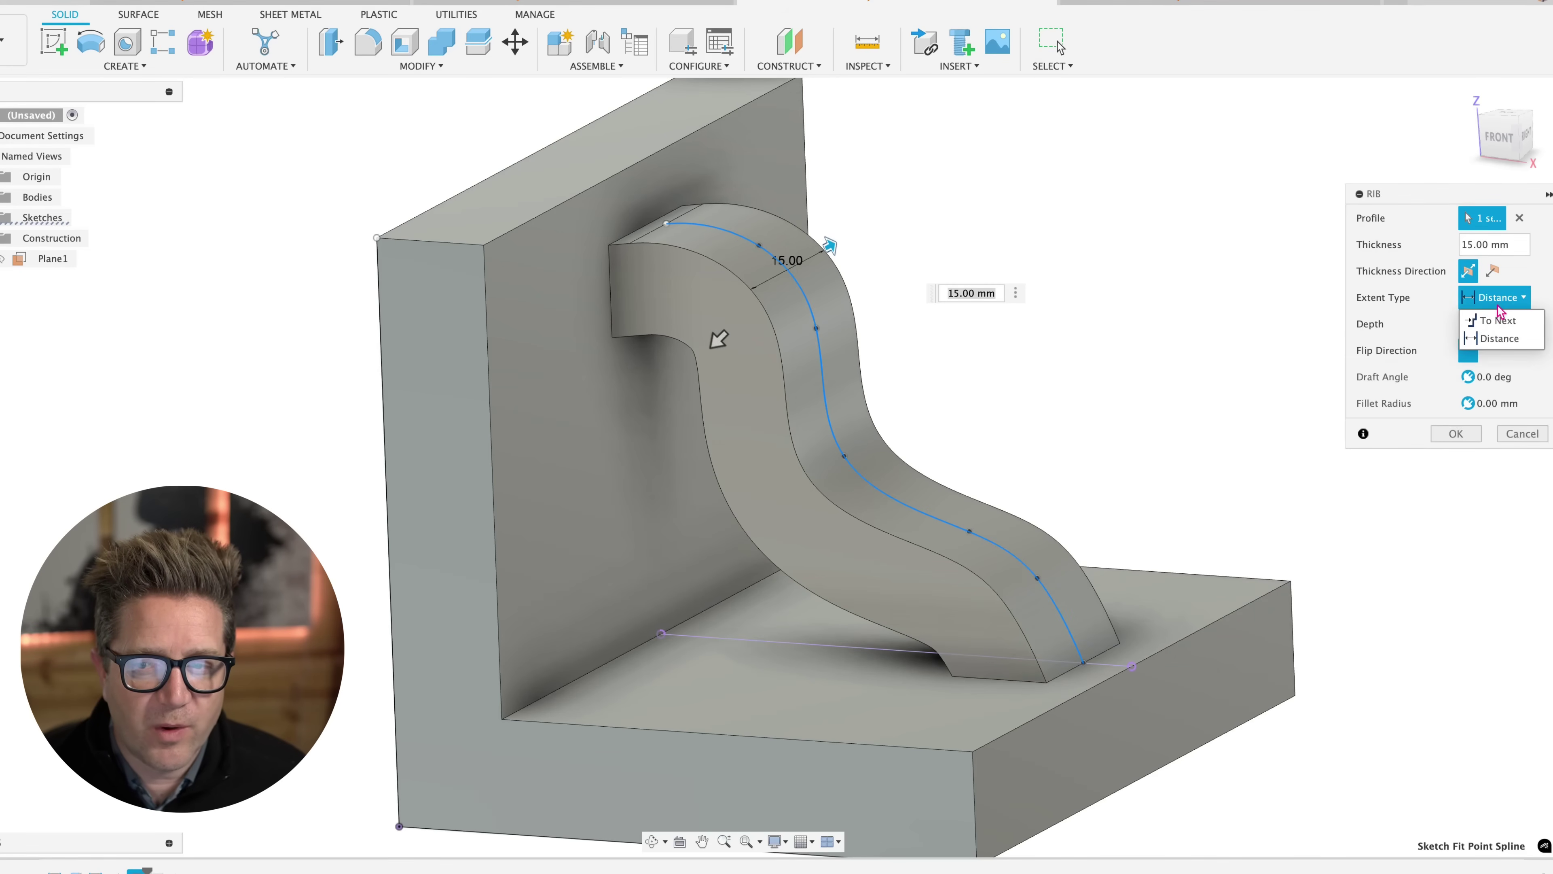
pyautogui.click(1504, 334)
pyautogui.keyDown('shift'); pyautogui.moveTo(1170, 354); pyautogui.dragTo(1160, 392, button='middle'); pyautogui.keyUp('shift')
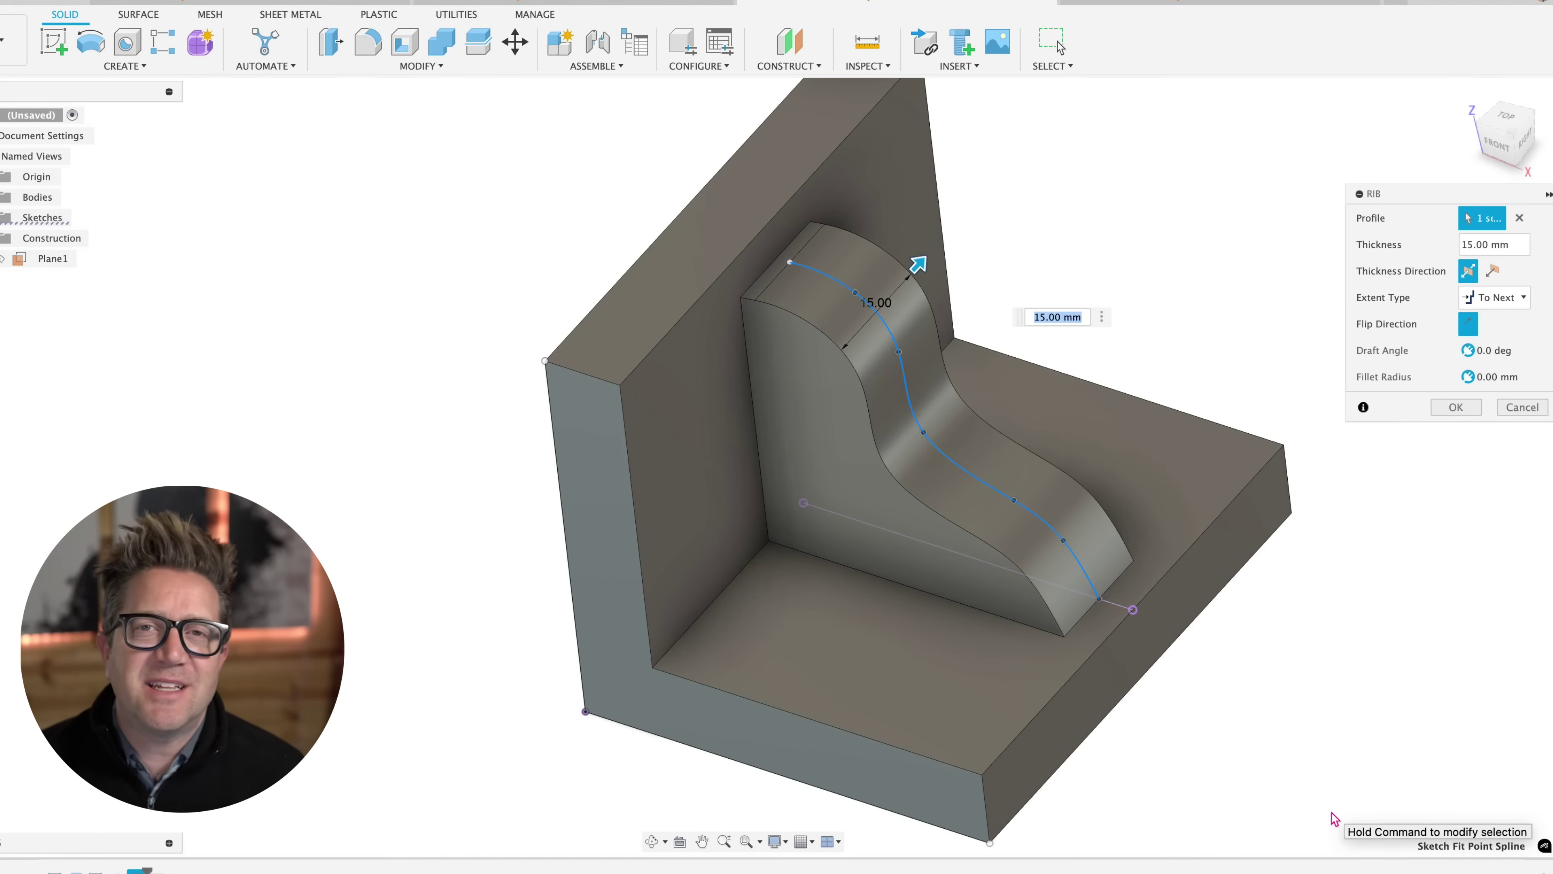